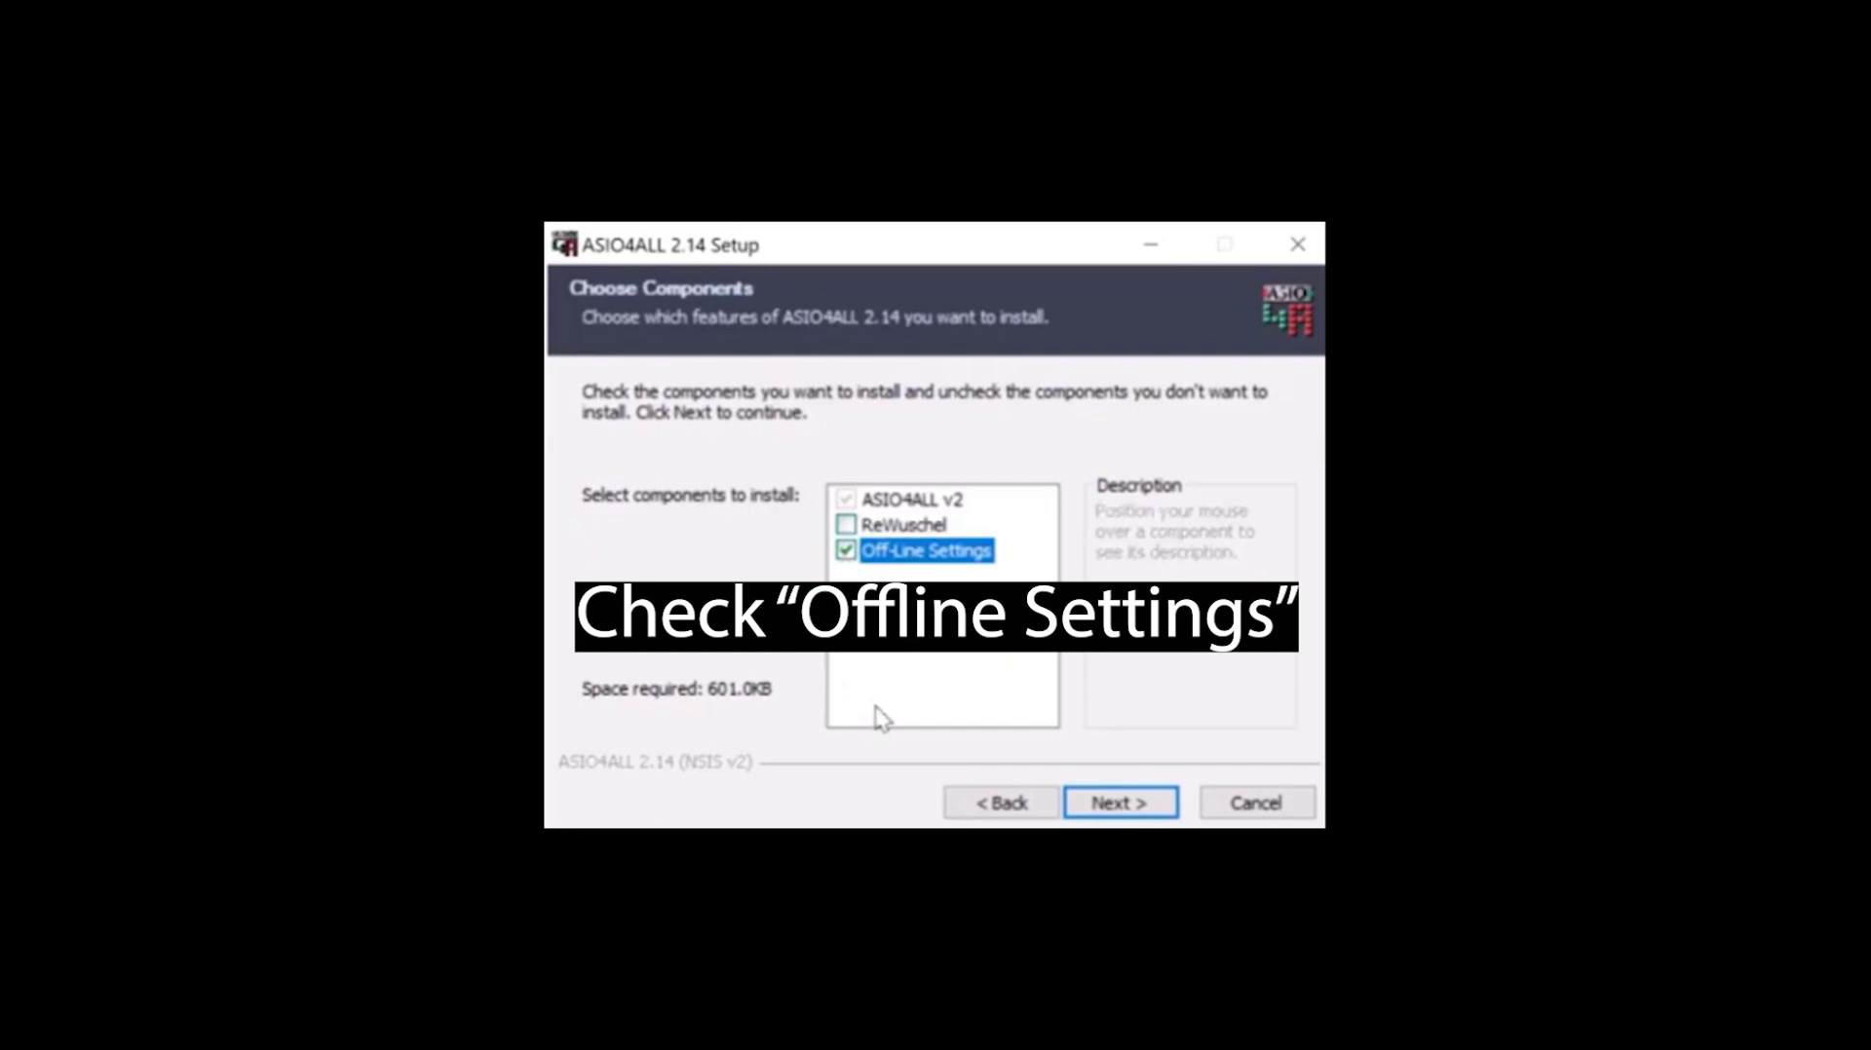
Continue the ASIO4ALL 2.14 setup with the Off-Line Settings component included.
{"action": "left_click", "coordinate": [1167, 802]}
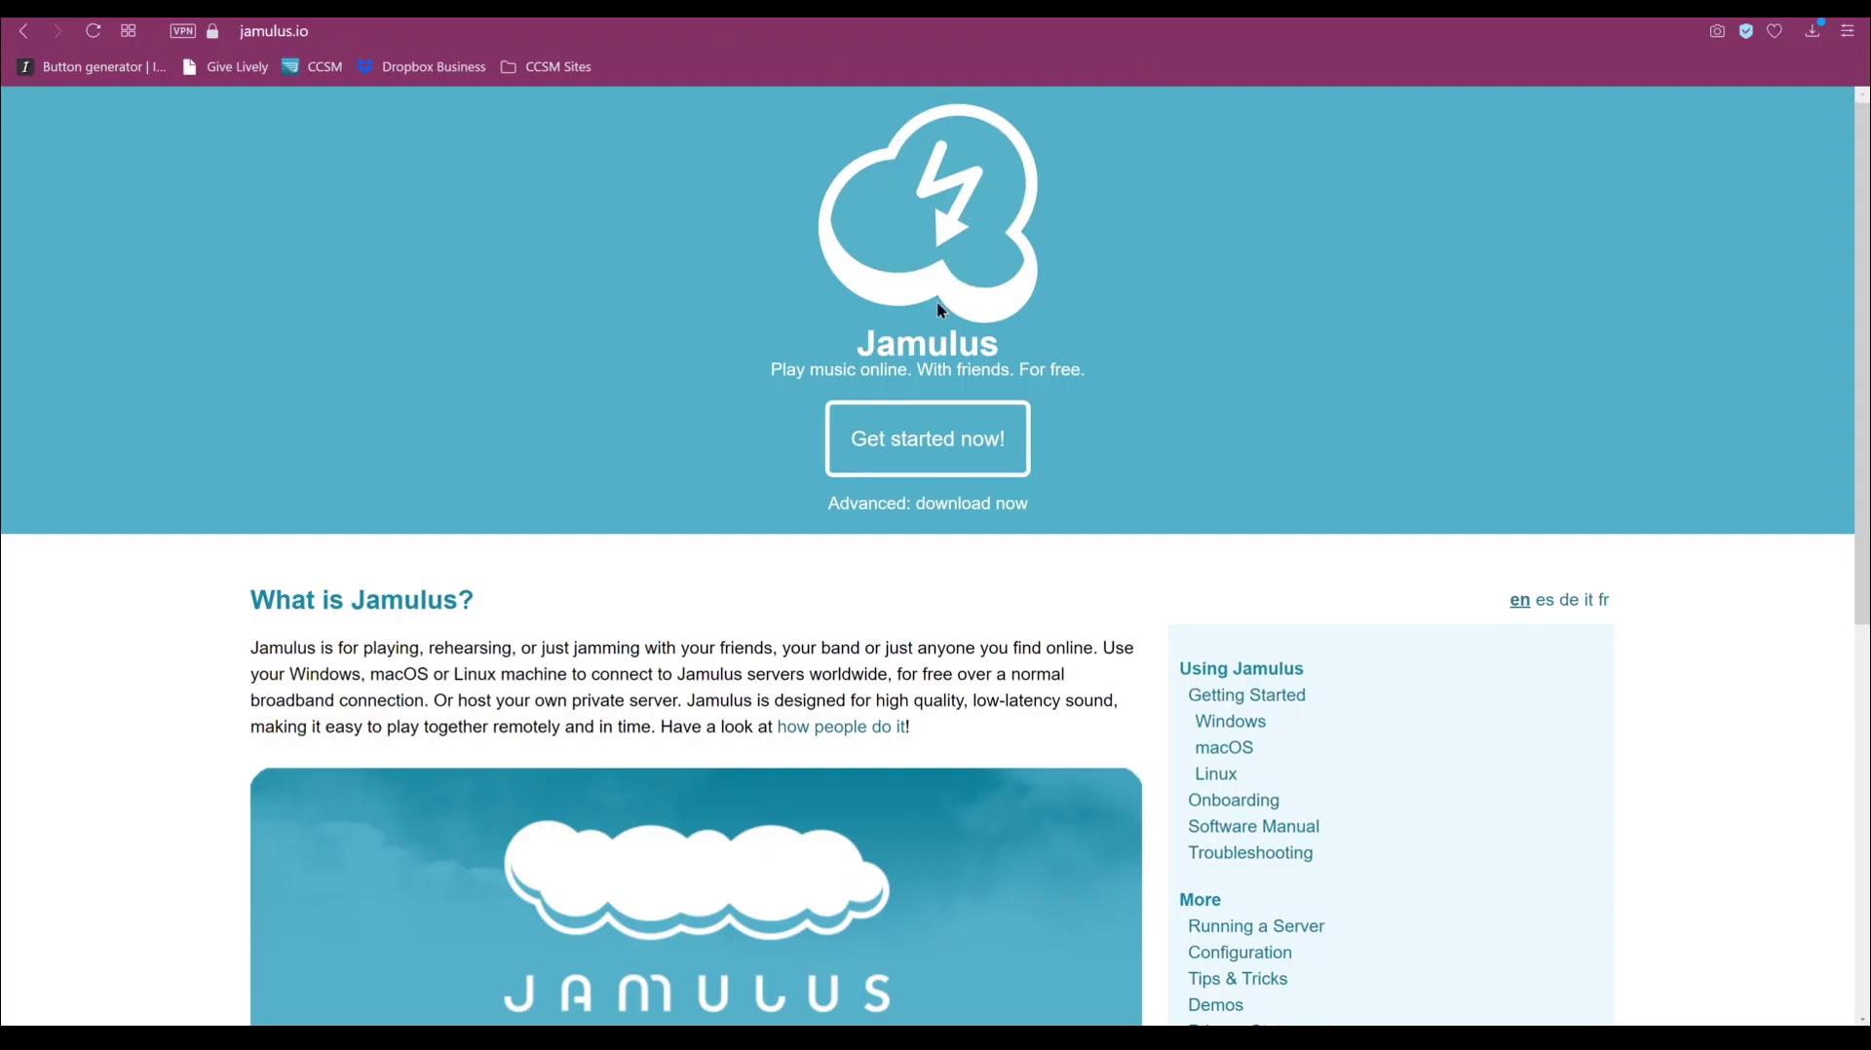
Go through the Jamulus getting-started information to the Windows installation page and download the Jamulus installer.
{"action": "left_click", "coordinate": [930, 458]}
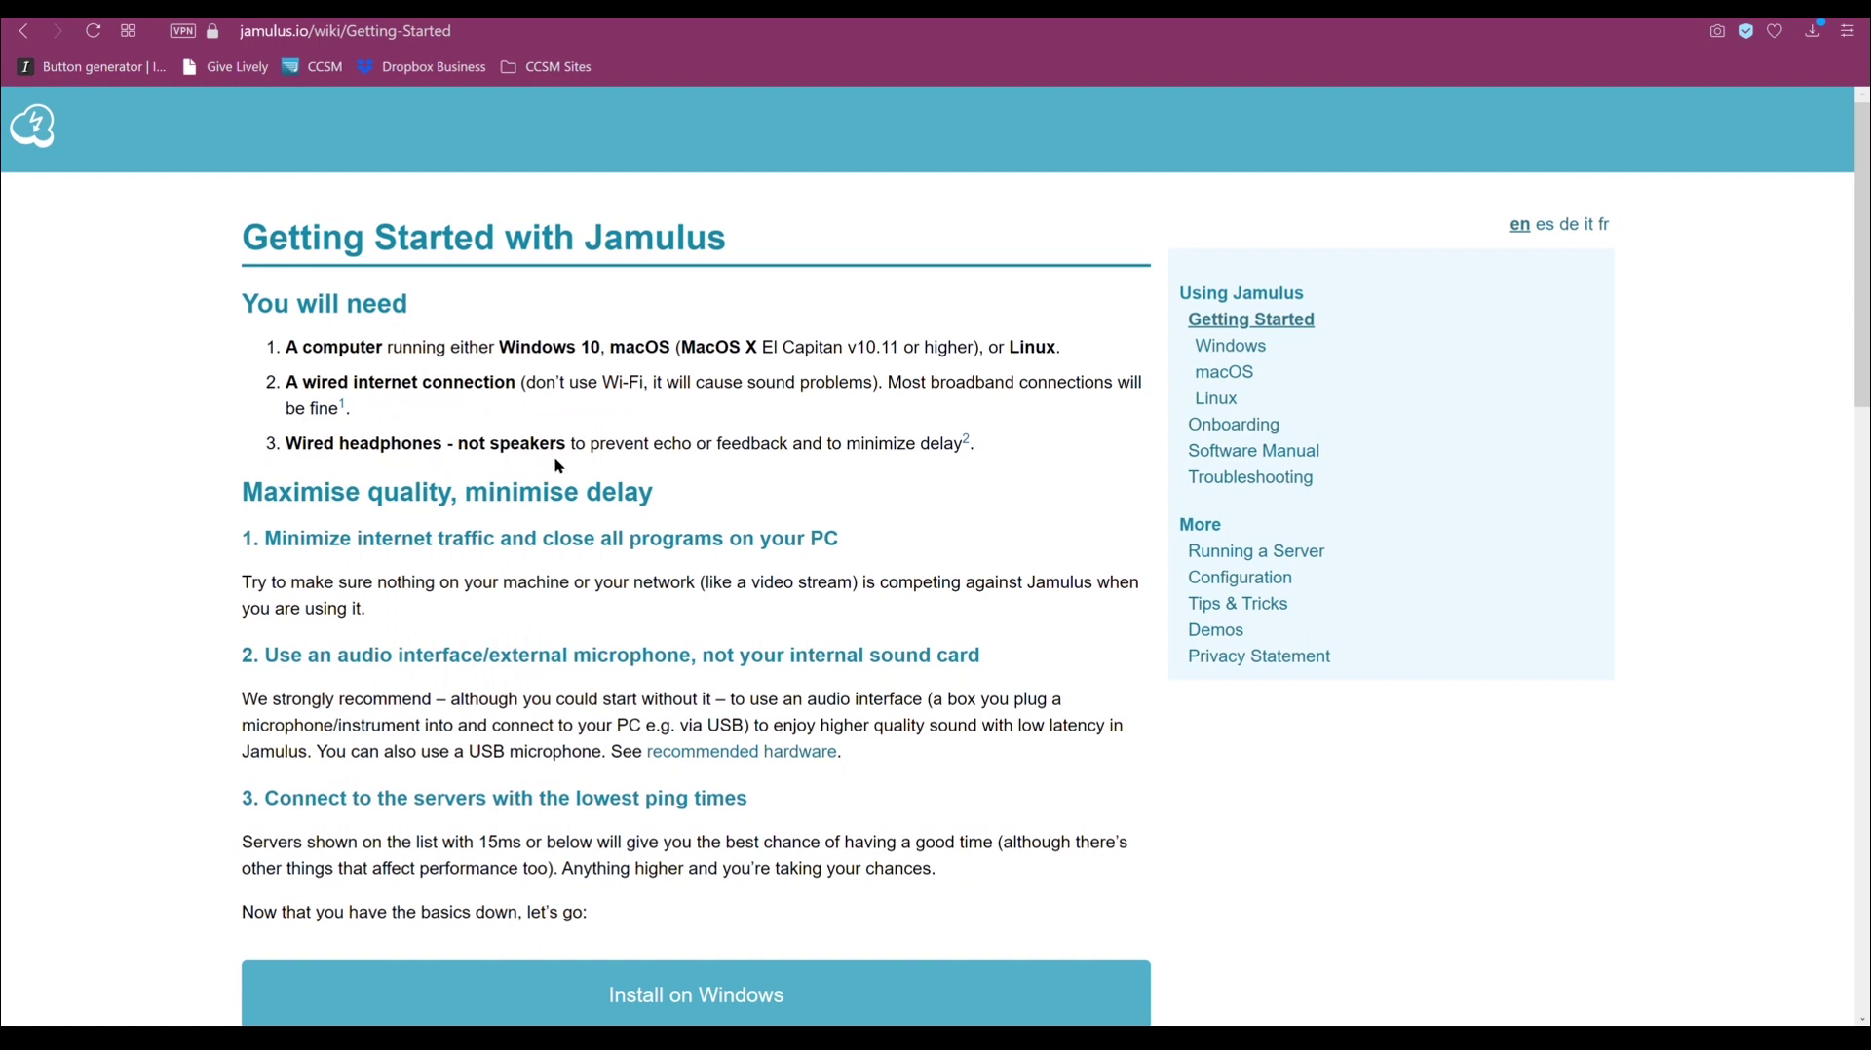
{"action": "scroll", "coordinate": [555, 459], "scroll_direction": "down", "scroll_amount": 1}
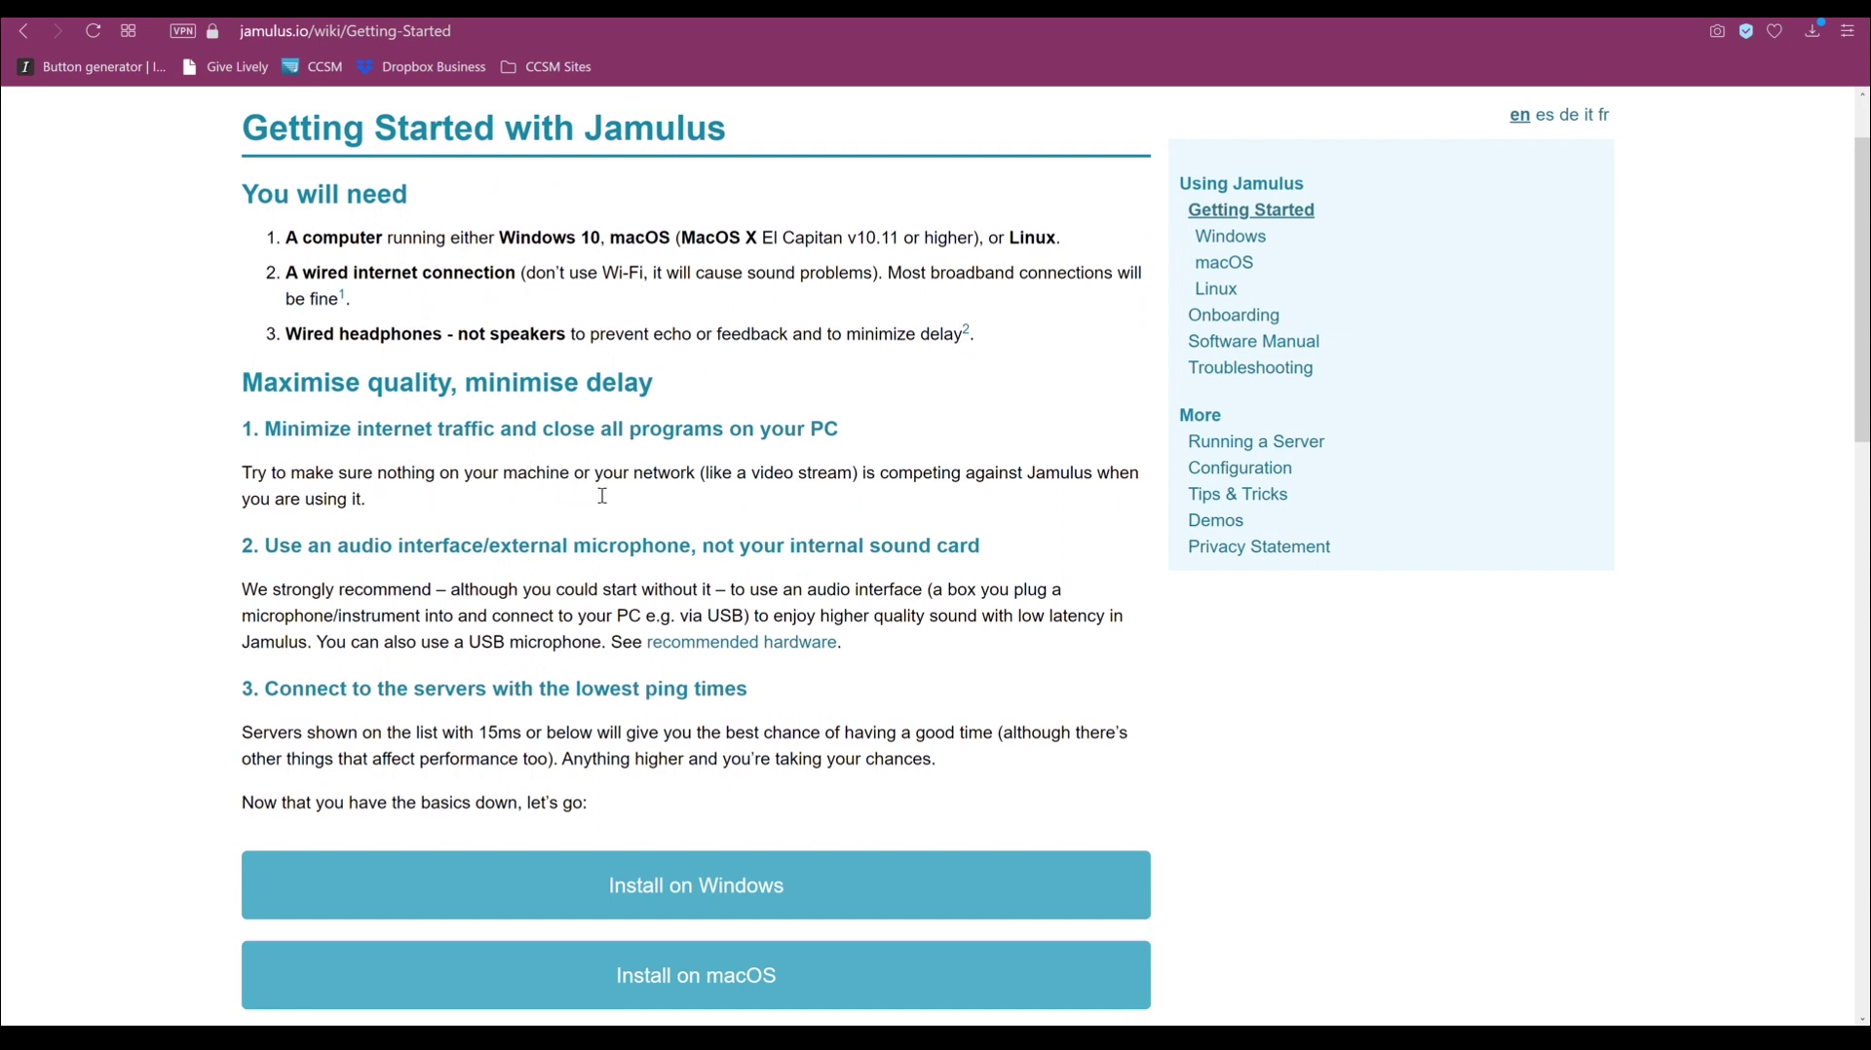
{"action": "scroll", "coordinate": [713, 496], "scroll_direction": "down", "scroll_amount": 4}
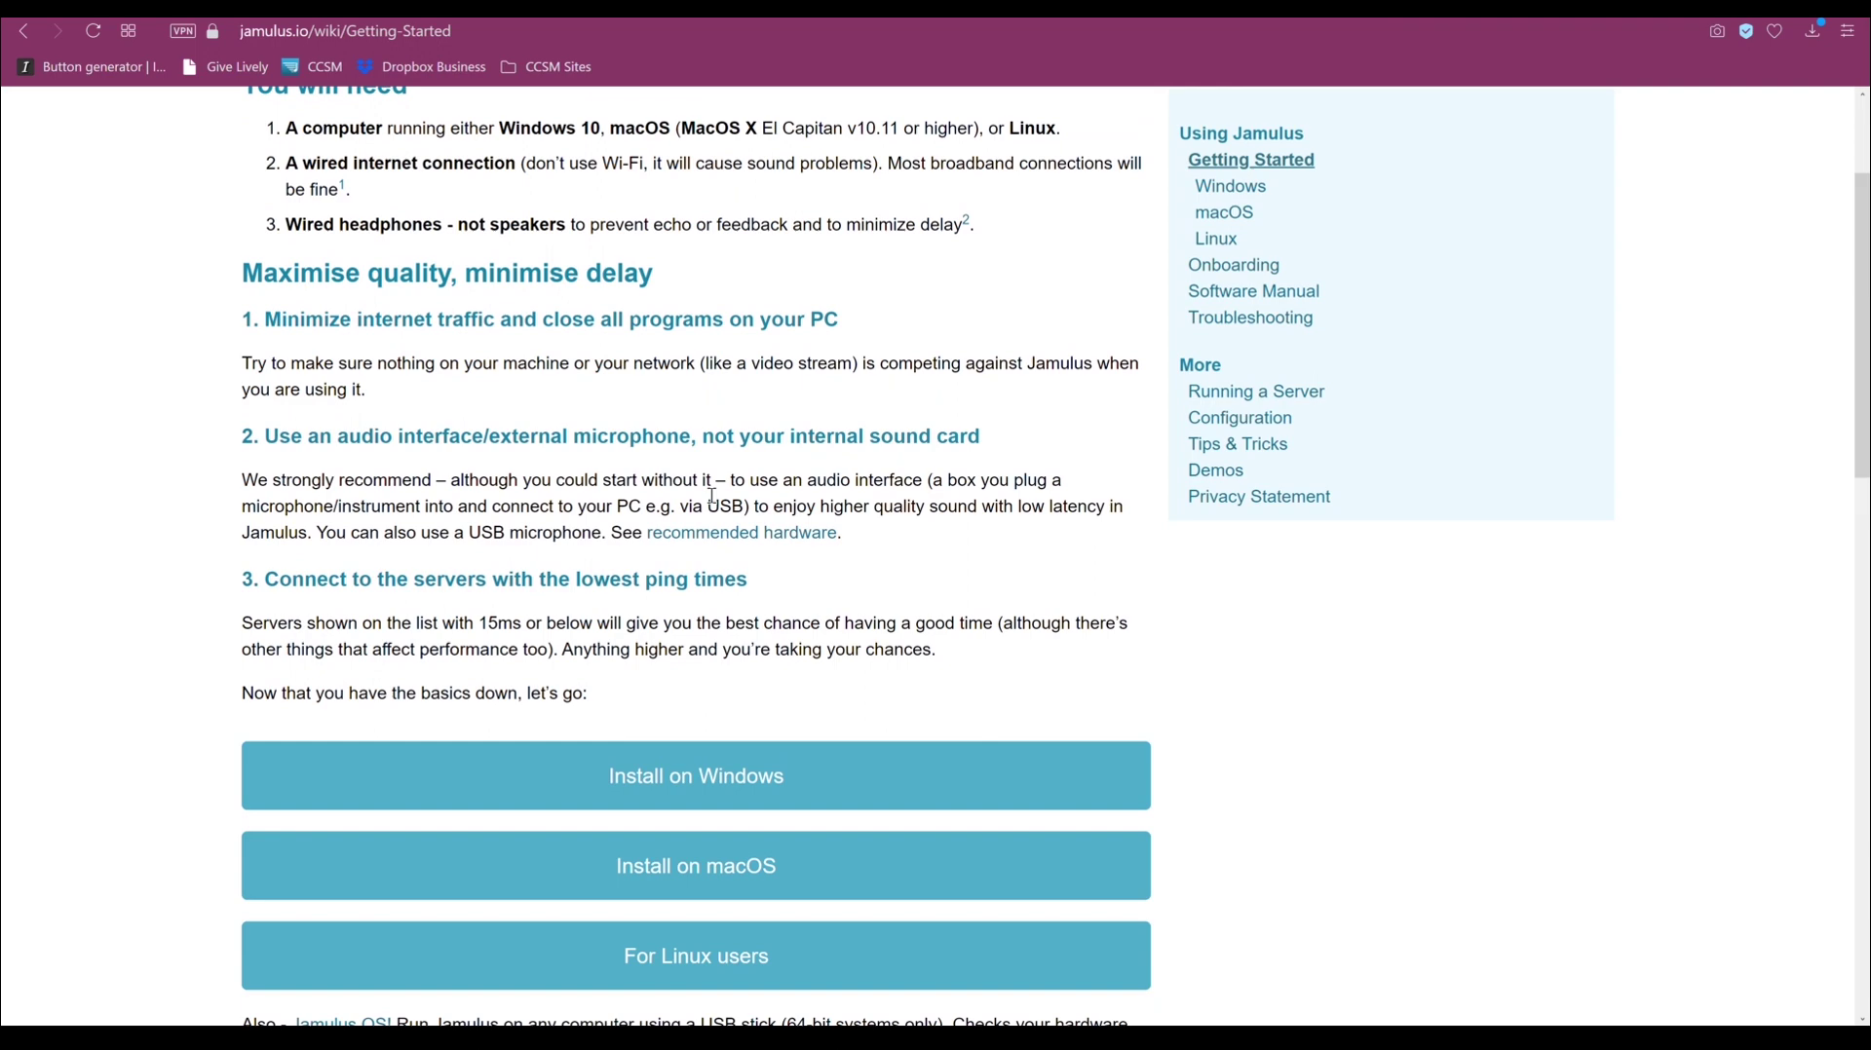
{"action": "left_click", "coordinate": [698, 474]}
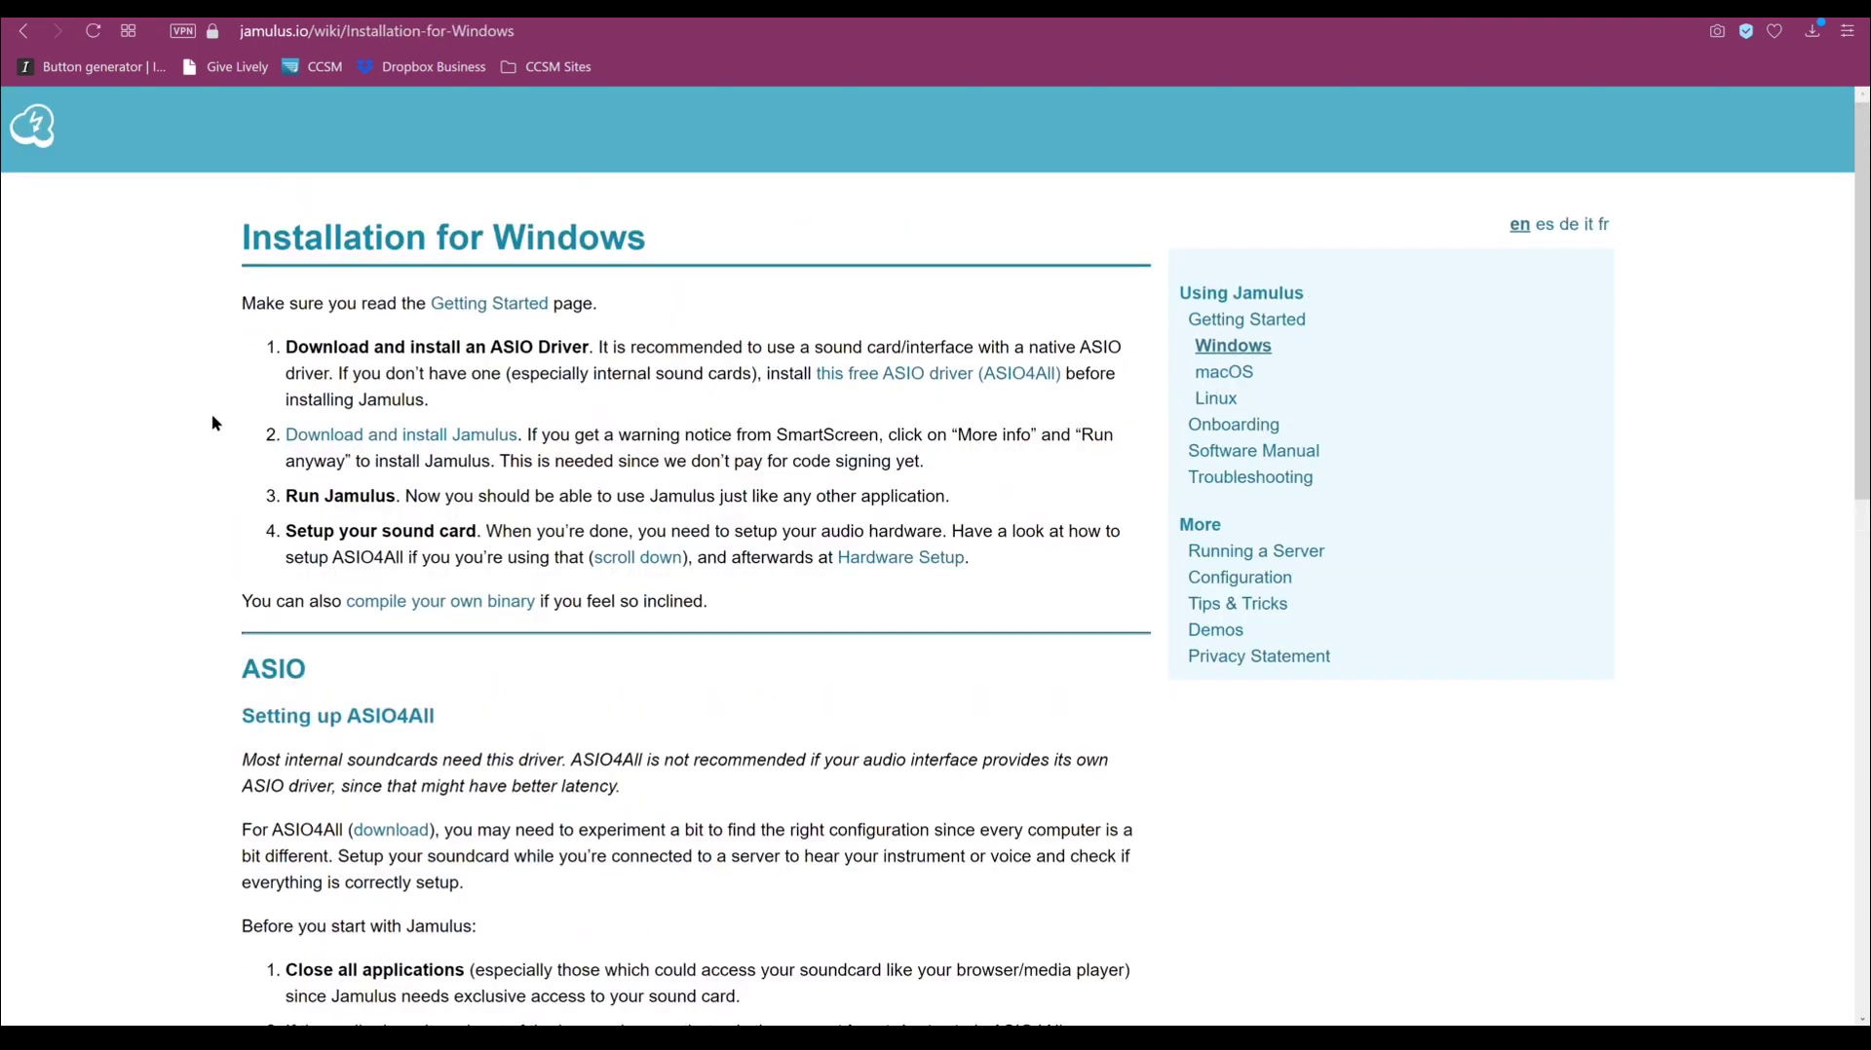
{"action": "left_click", "coordinate": [392, 436]}
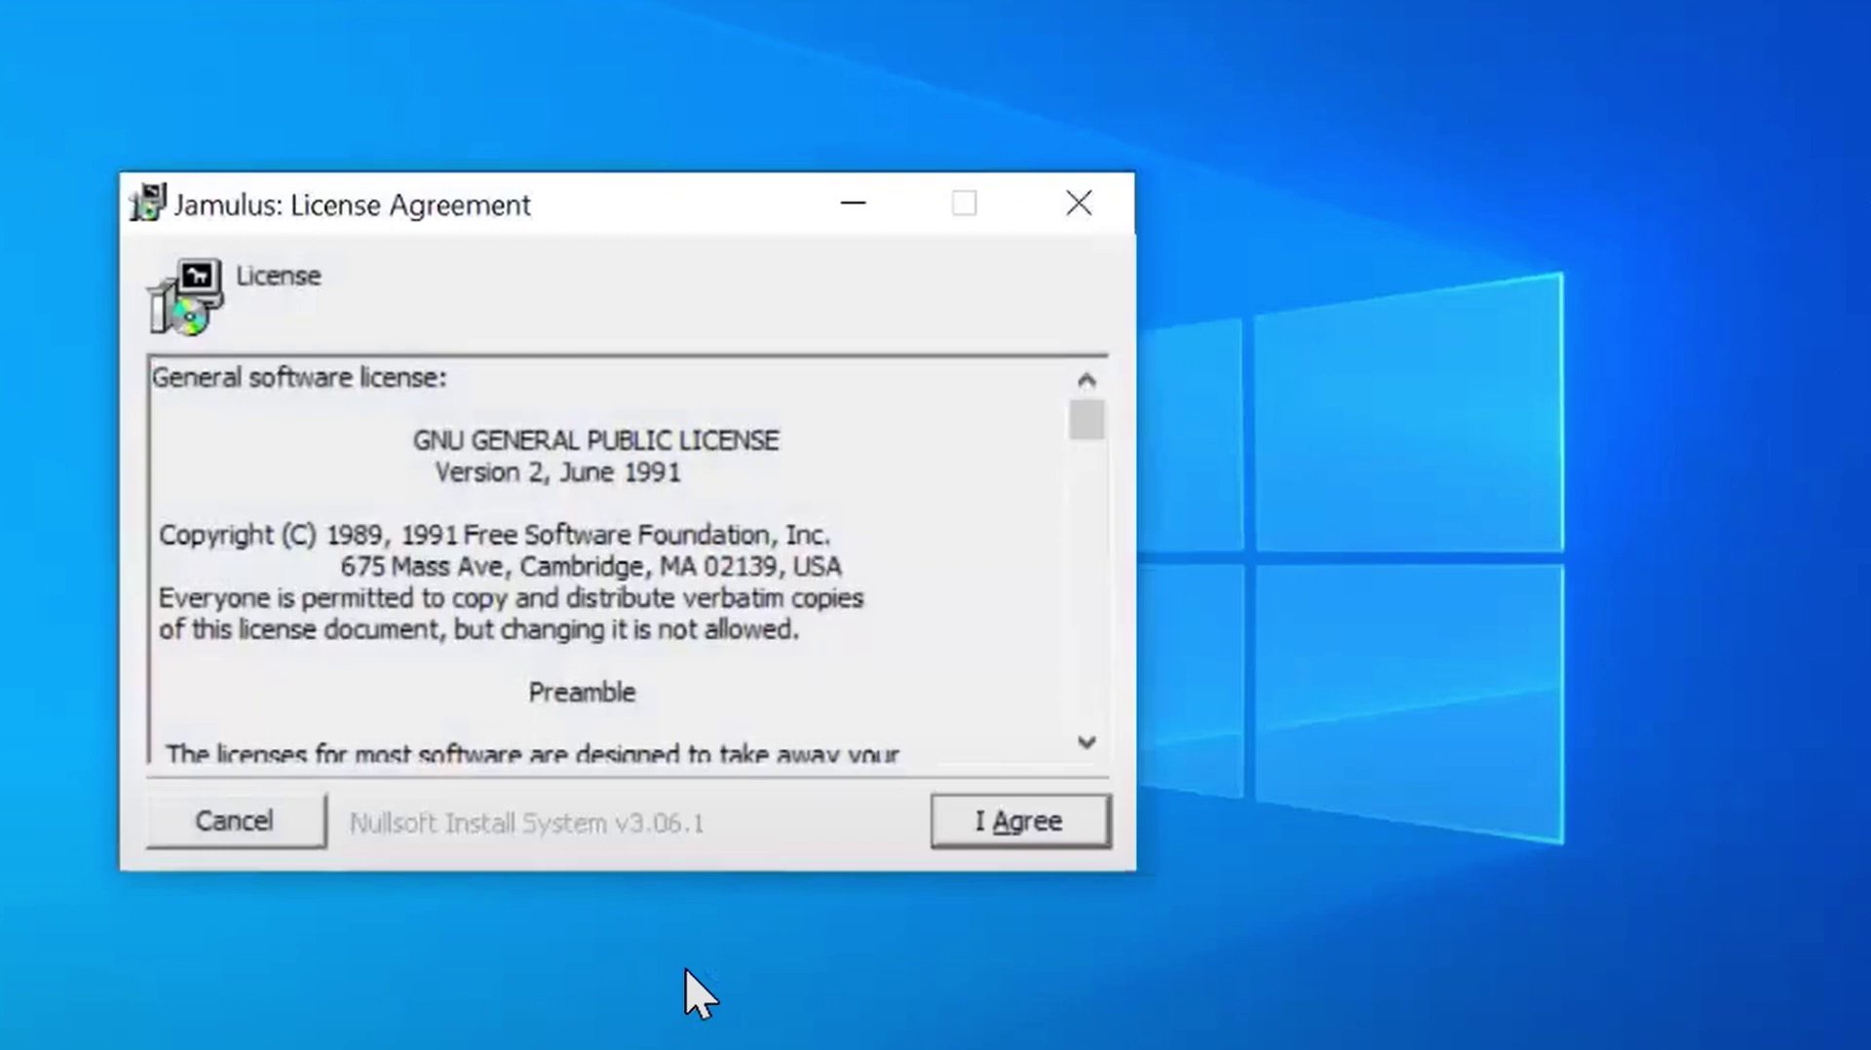
Accept the Jamulus license agreement and install the program in C:\Program Files (x86)\Jamulus.
{"action": "left_click", "coordinate": [1041, 836]}
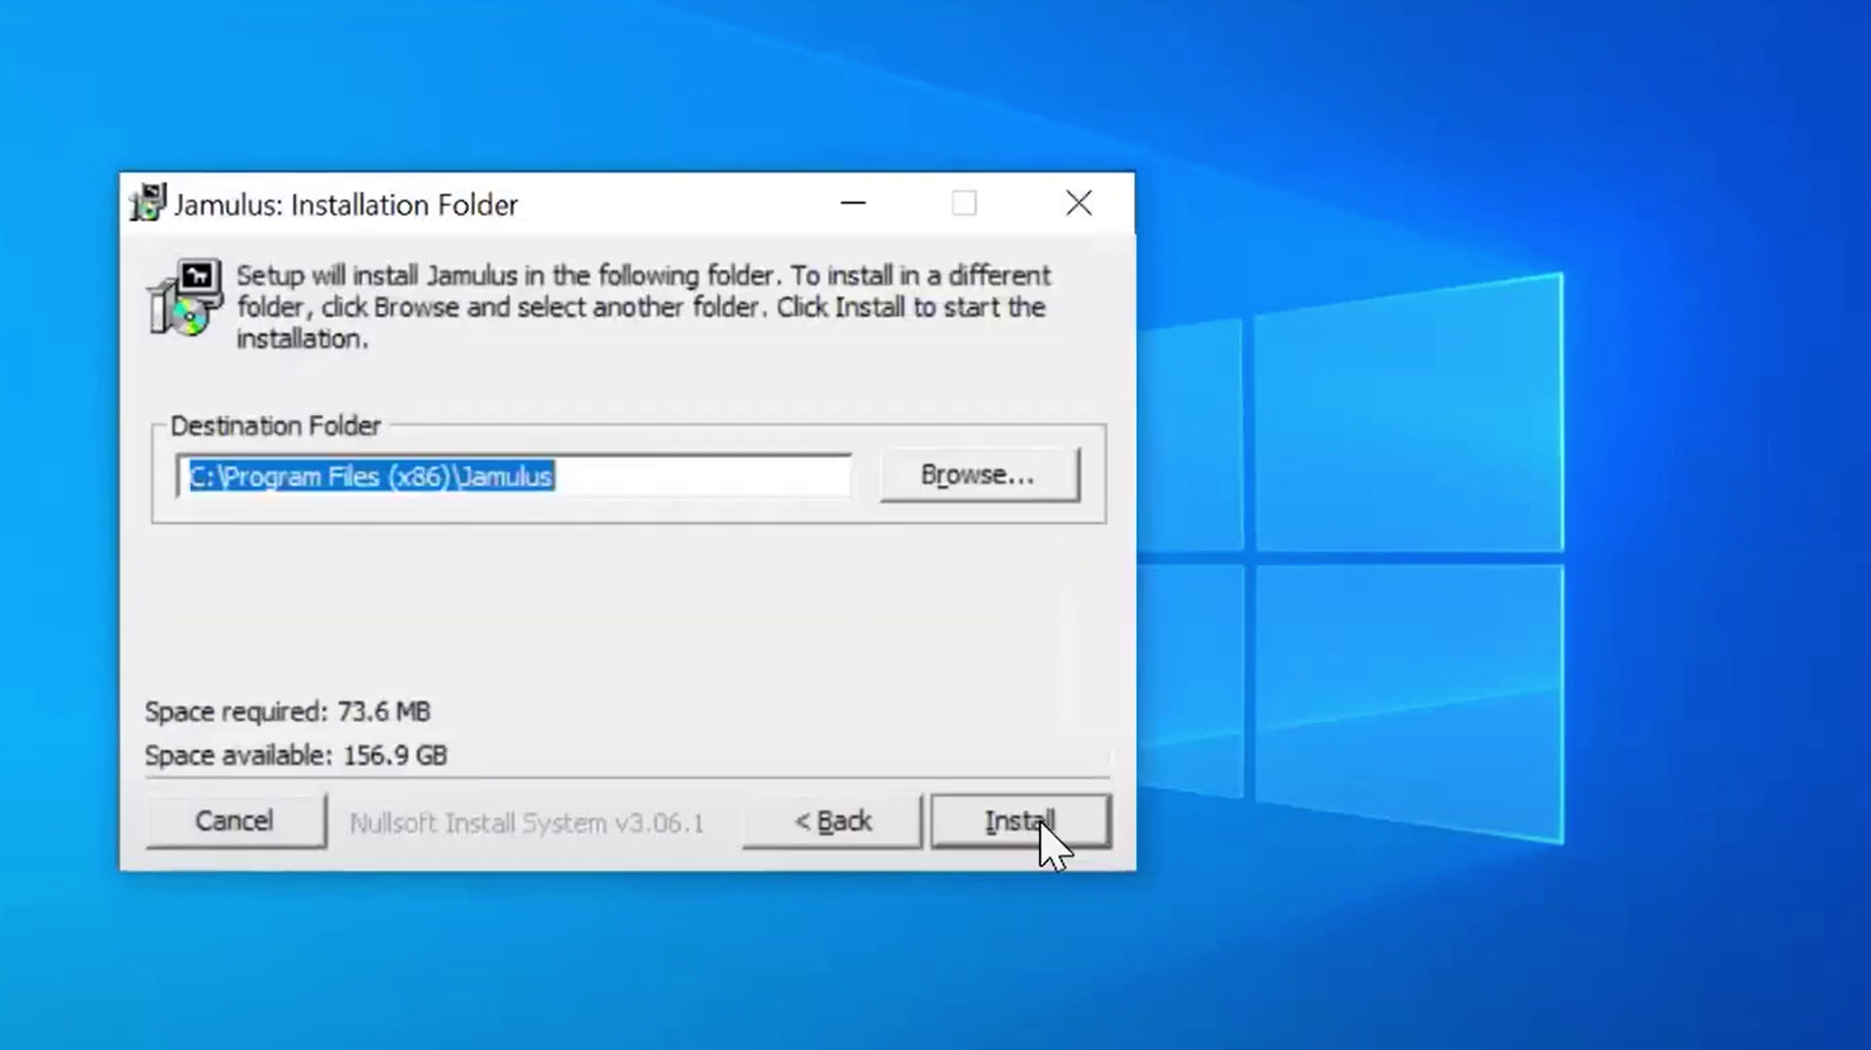
{"action": "left_click", "coordinate": [1042, 838]}
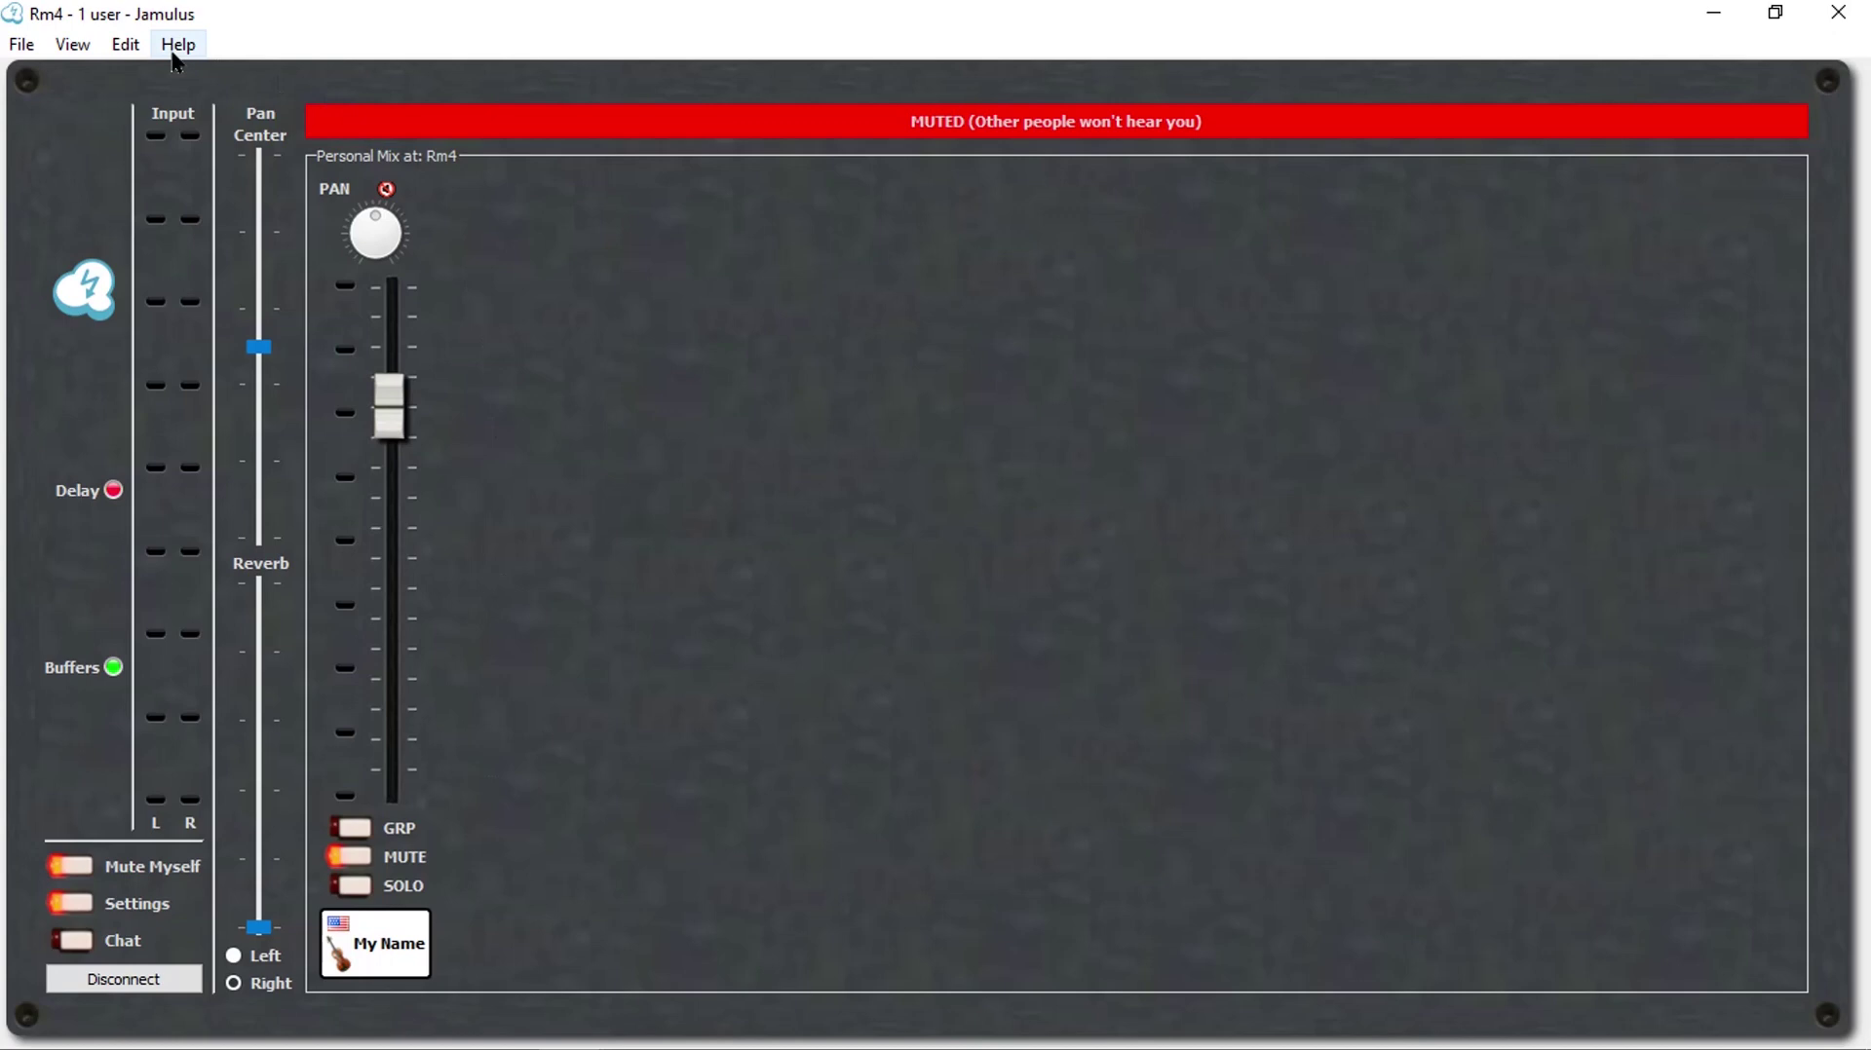
Review the alias in the Jamulus musician profile, choose Violin as the instrument and close the profile.
{"action": "left_click", "coordinate": [76, 44]}
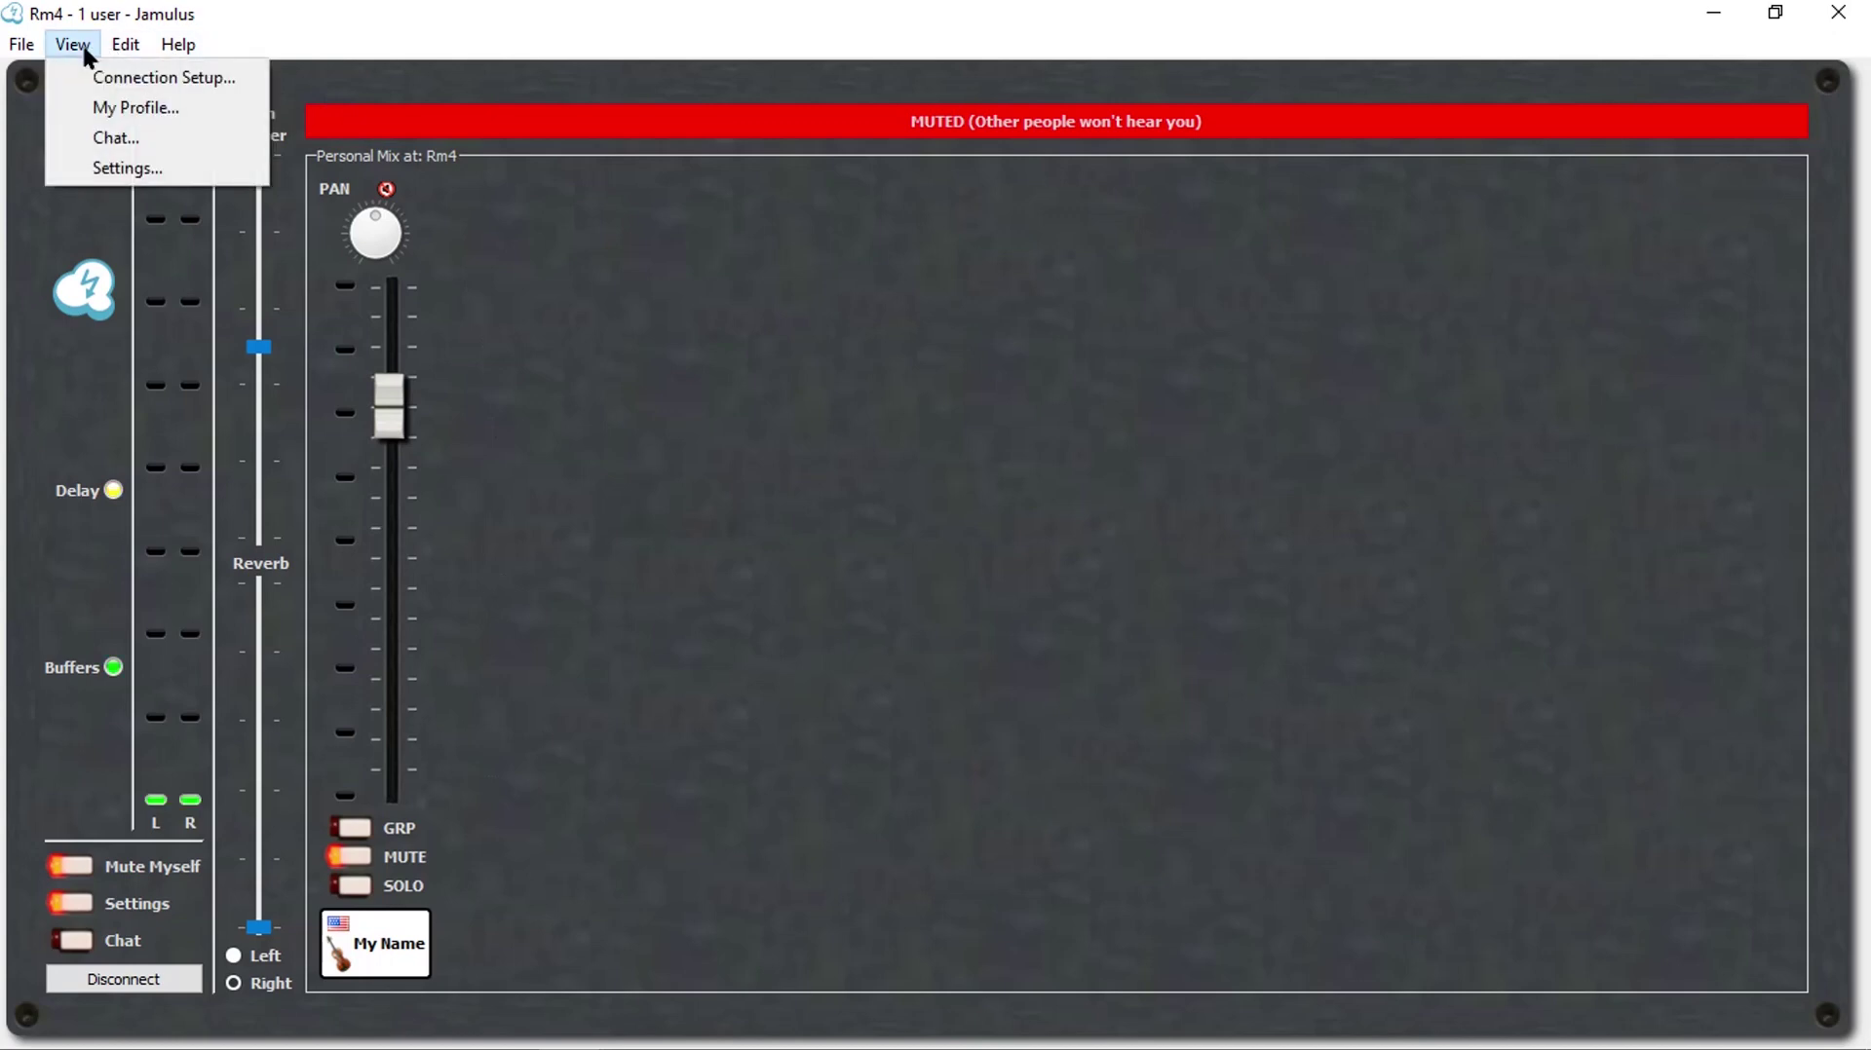
{"action": "left_click", "coordinate": [187, 108]}
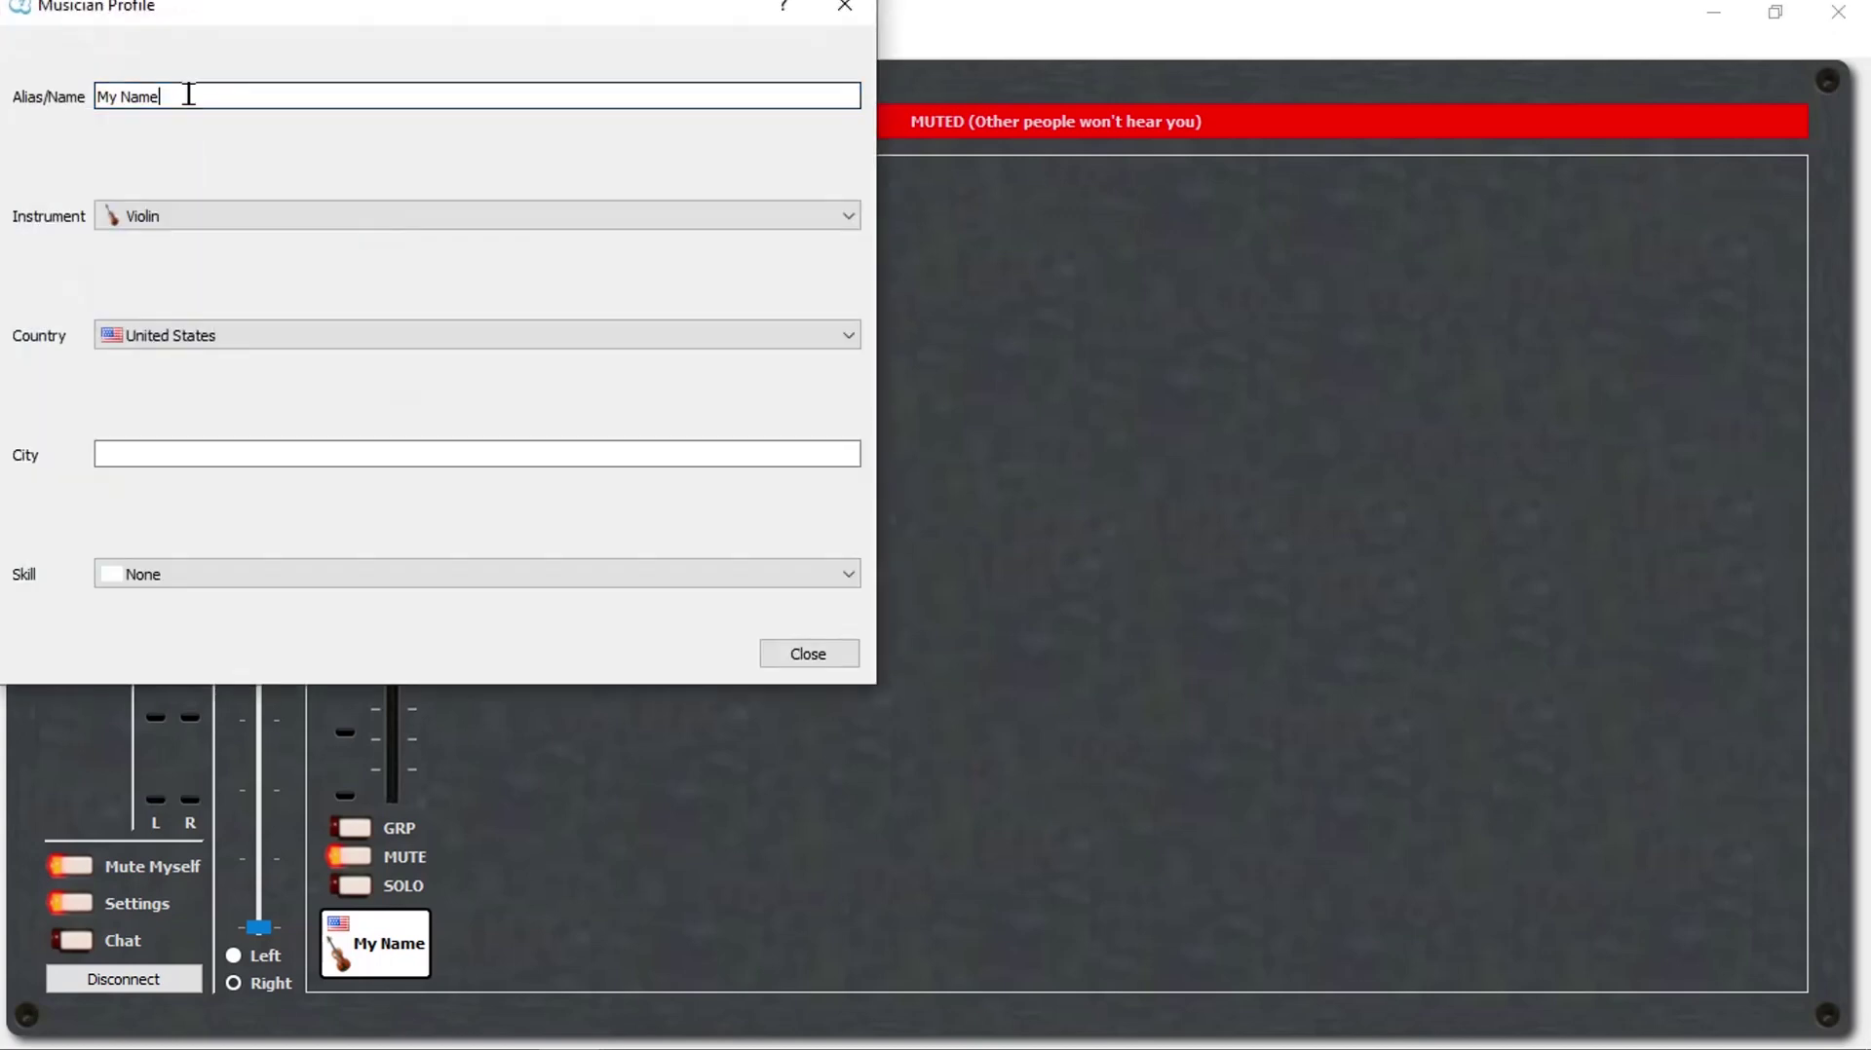
{"action": "mouse_move", "coordinate": [188, 95]}
{"action": "left_mouse_down"}
{"action": "mouse_move", "coordinate": [73, 95]}
{"action": "mouse_move", "coordinate": [180, 86]}
{"action": "left_mouse_up"}
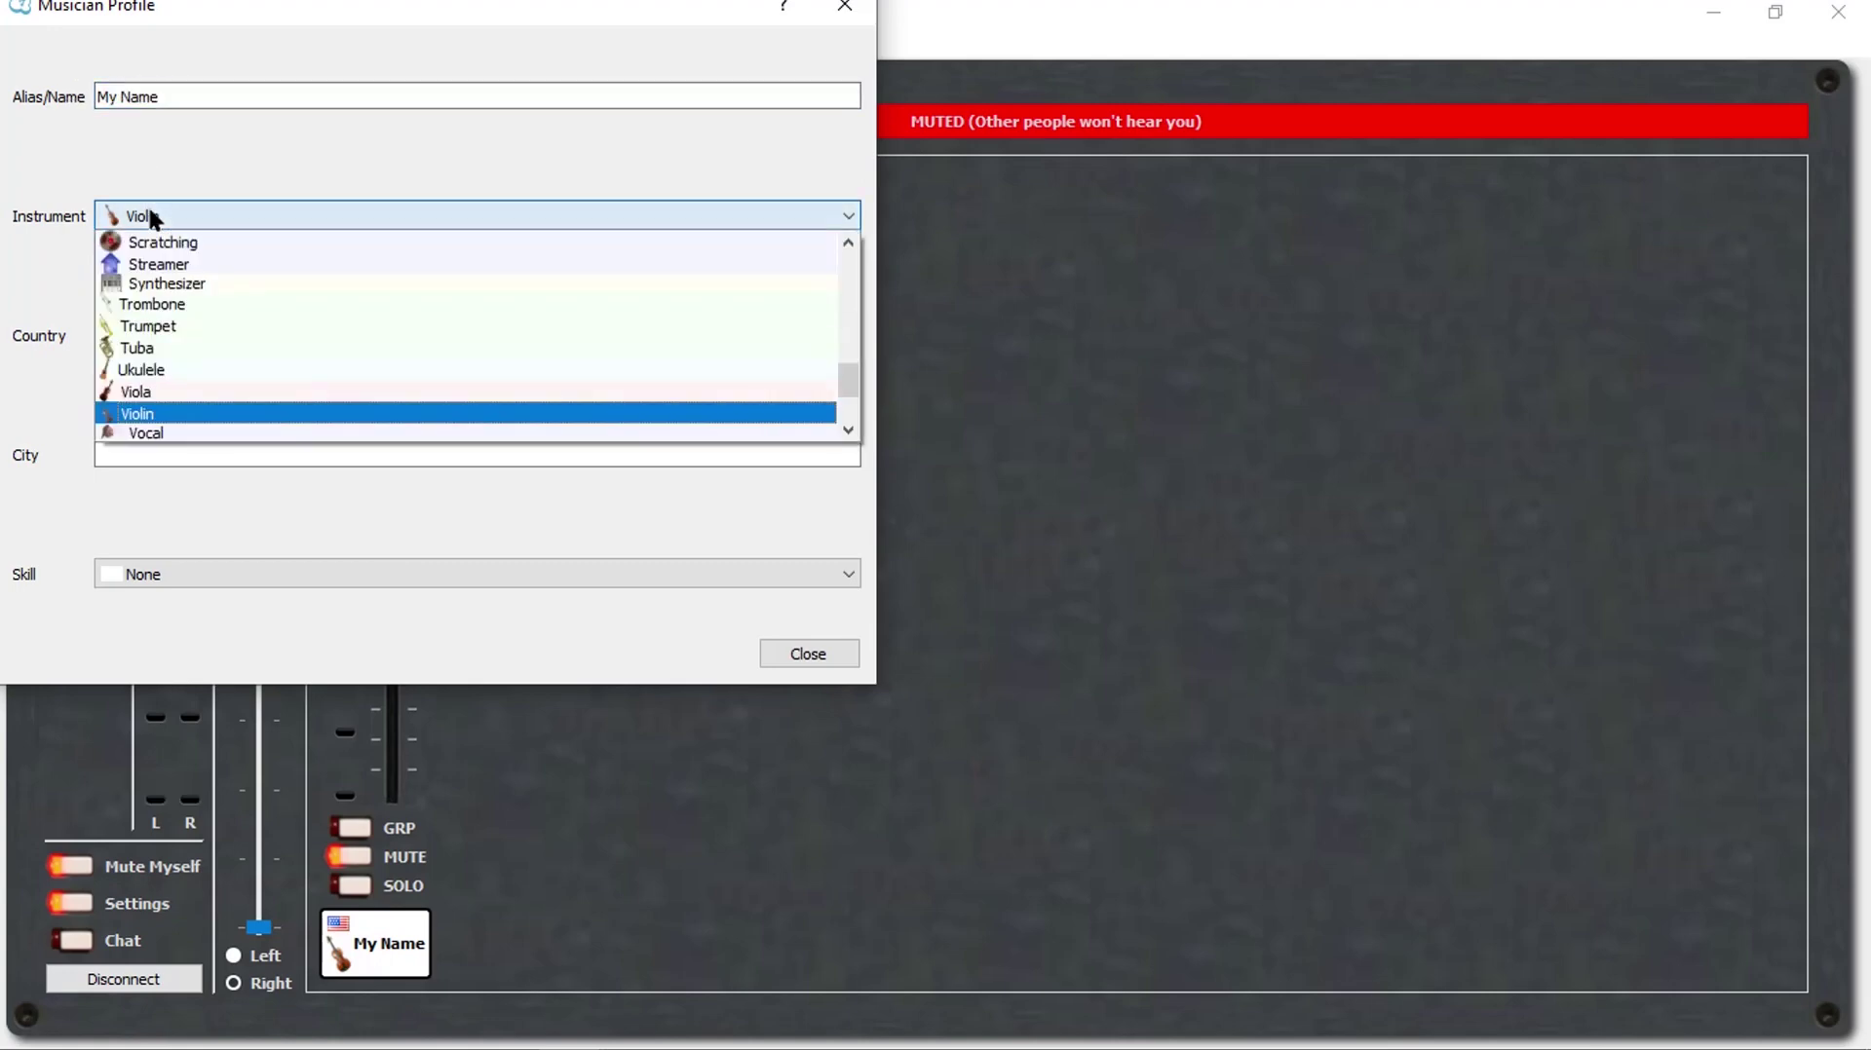
{"action": "left_click", "coordinate": [233, 414]}
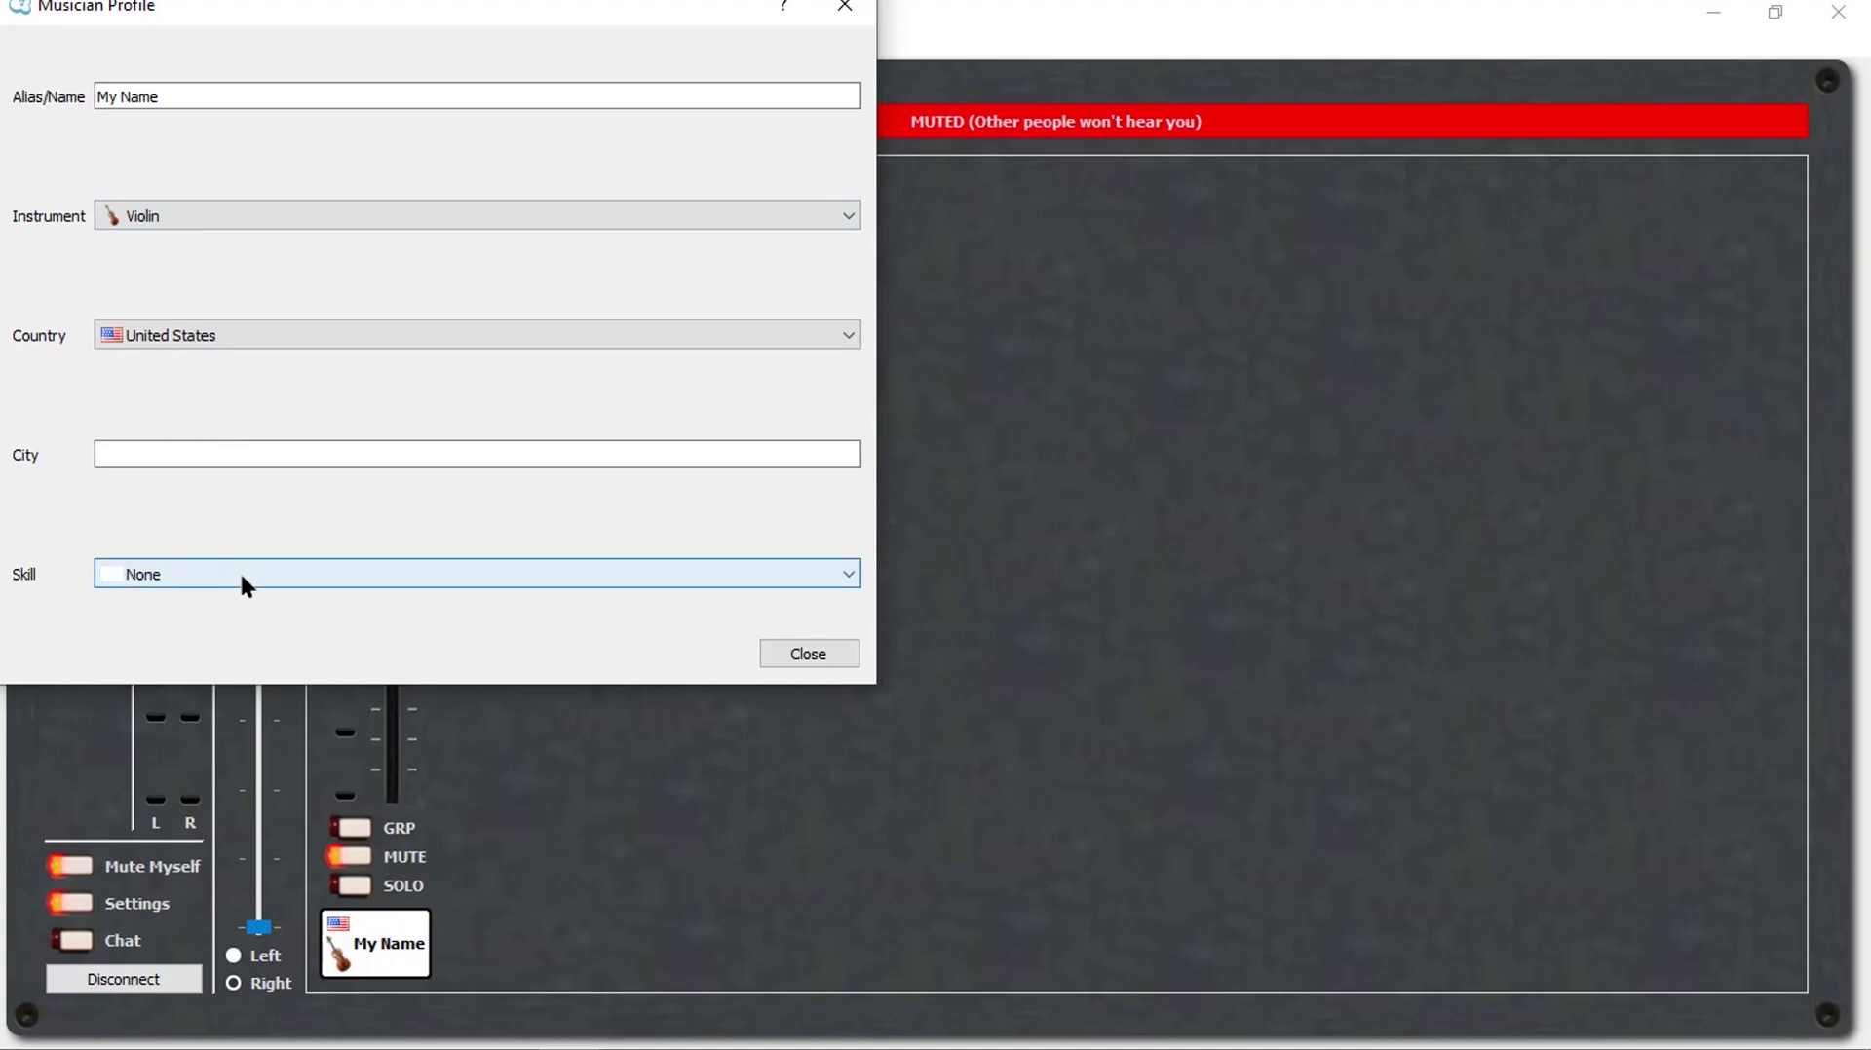
{"action": "left_click", "coordinate": [807, 653]}
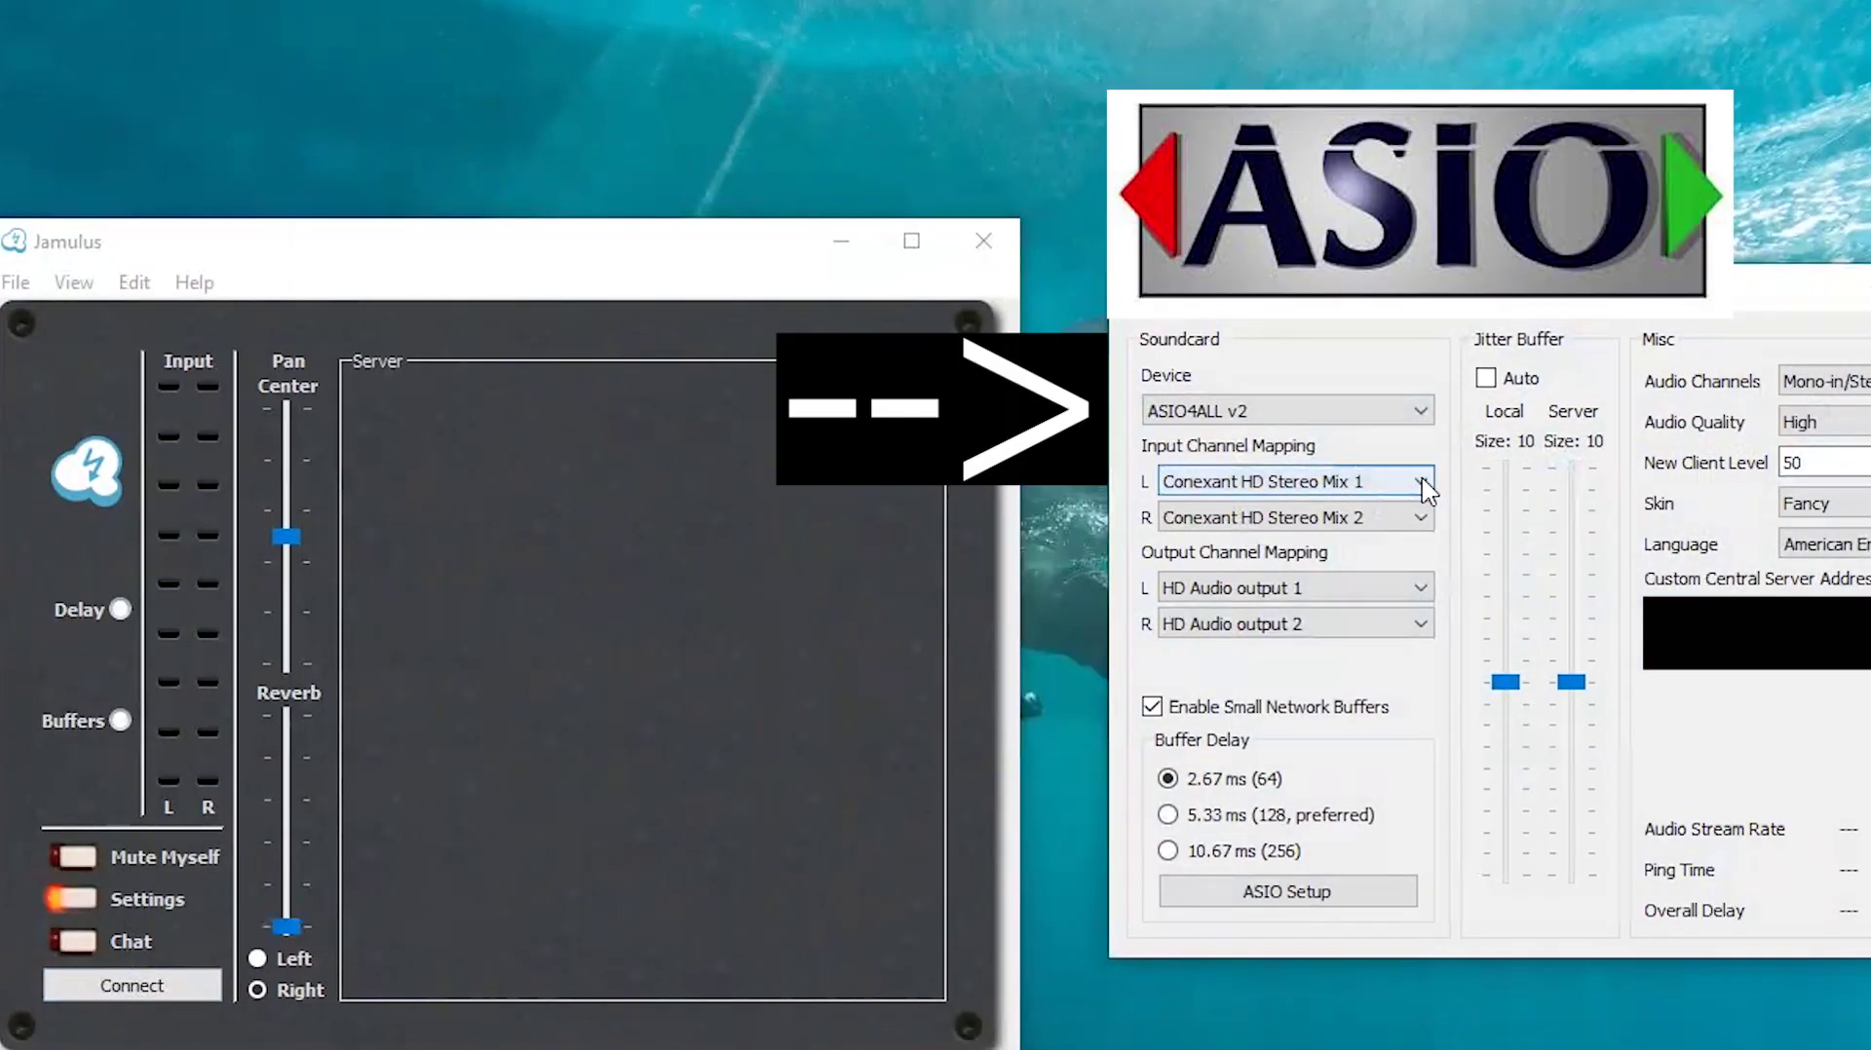
Map the left input channel to Conexant HD Stereo Mix 1 and the right one to Conexant HD Stereo Mix 2.
{"action": "left_click", "coordinate": [1422, 484]}
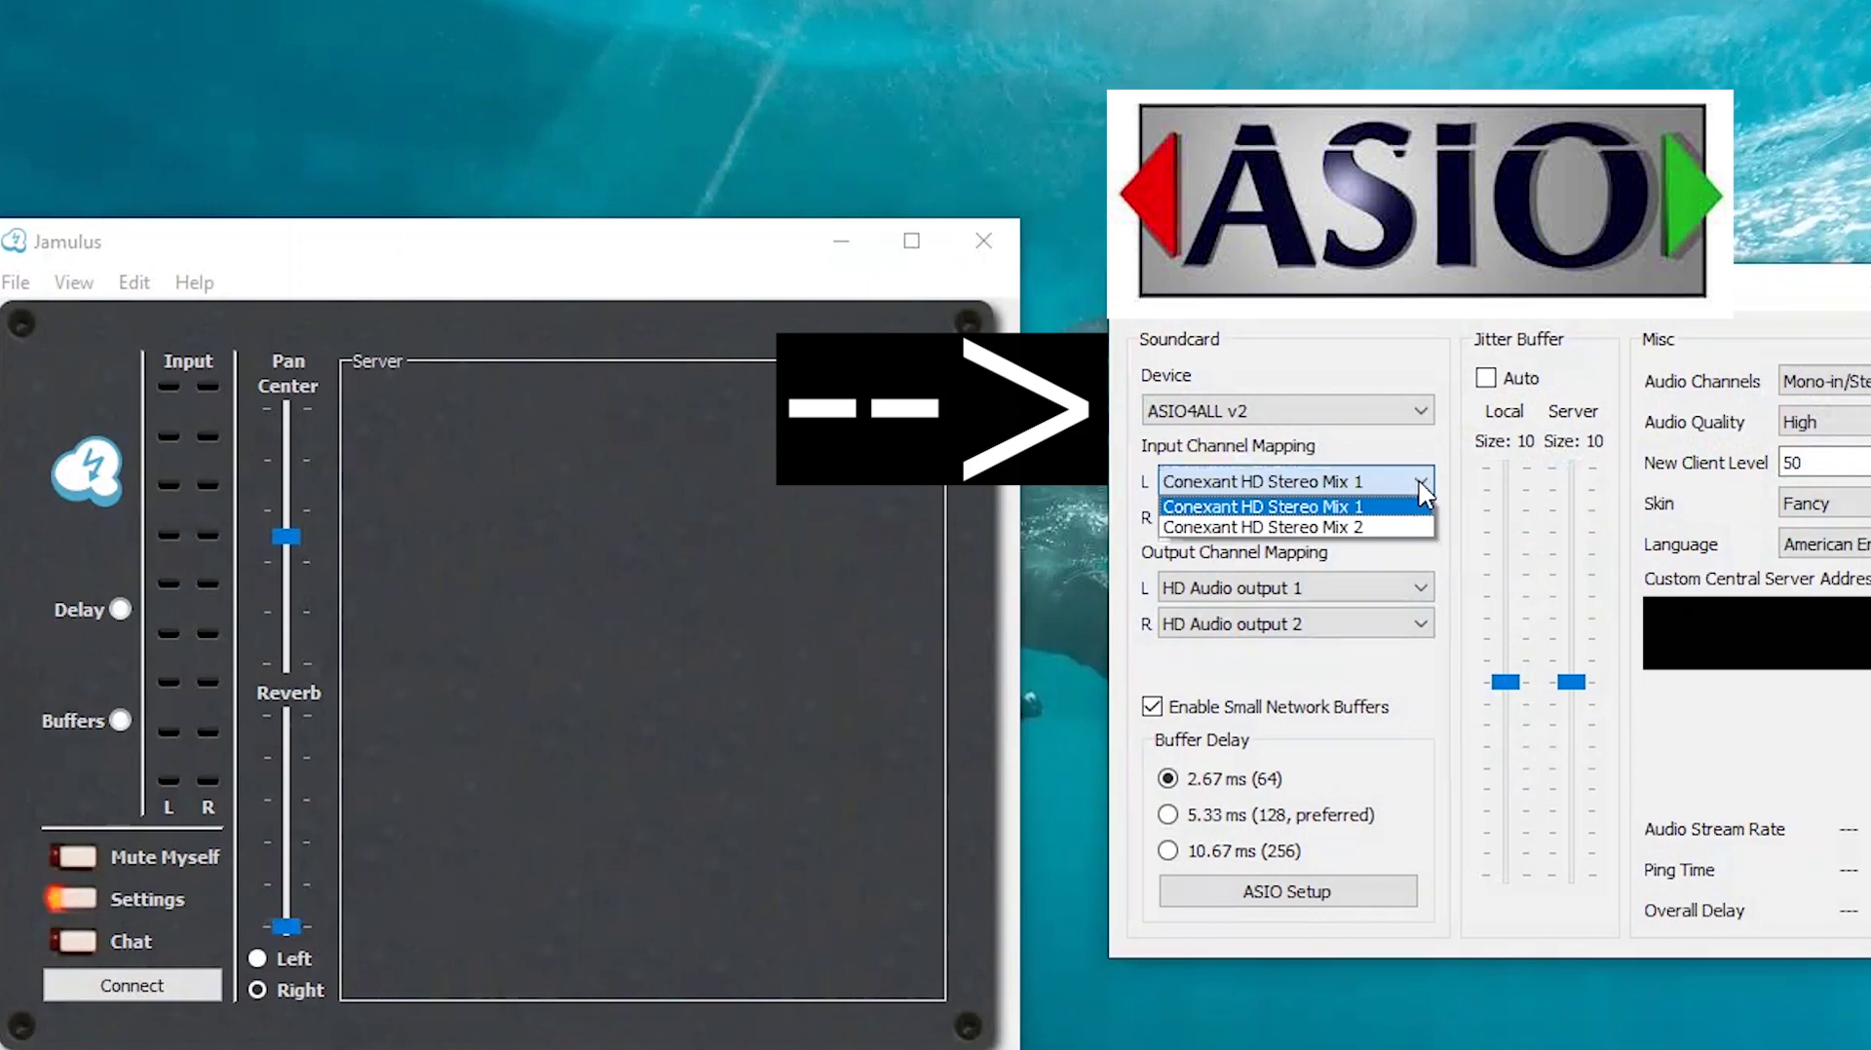
{"action": "left_click", "coordinate": [1432, 506]}
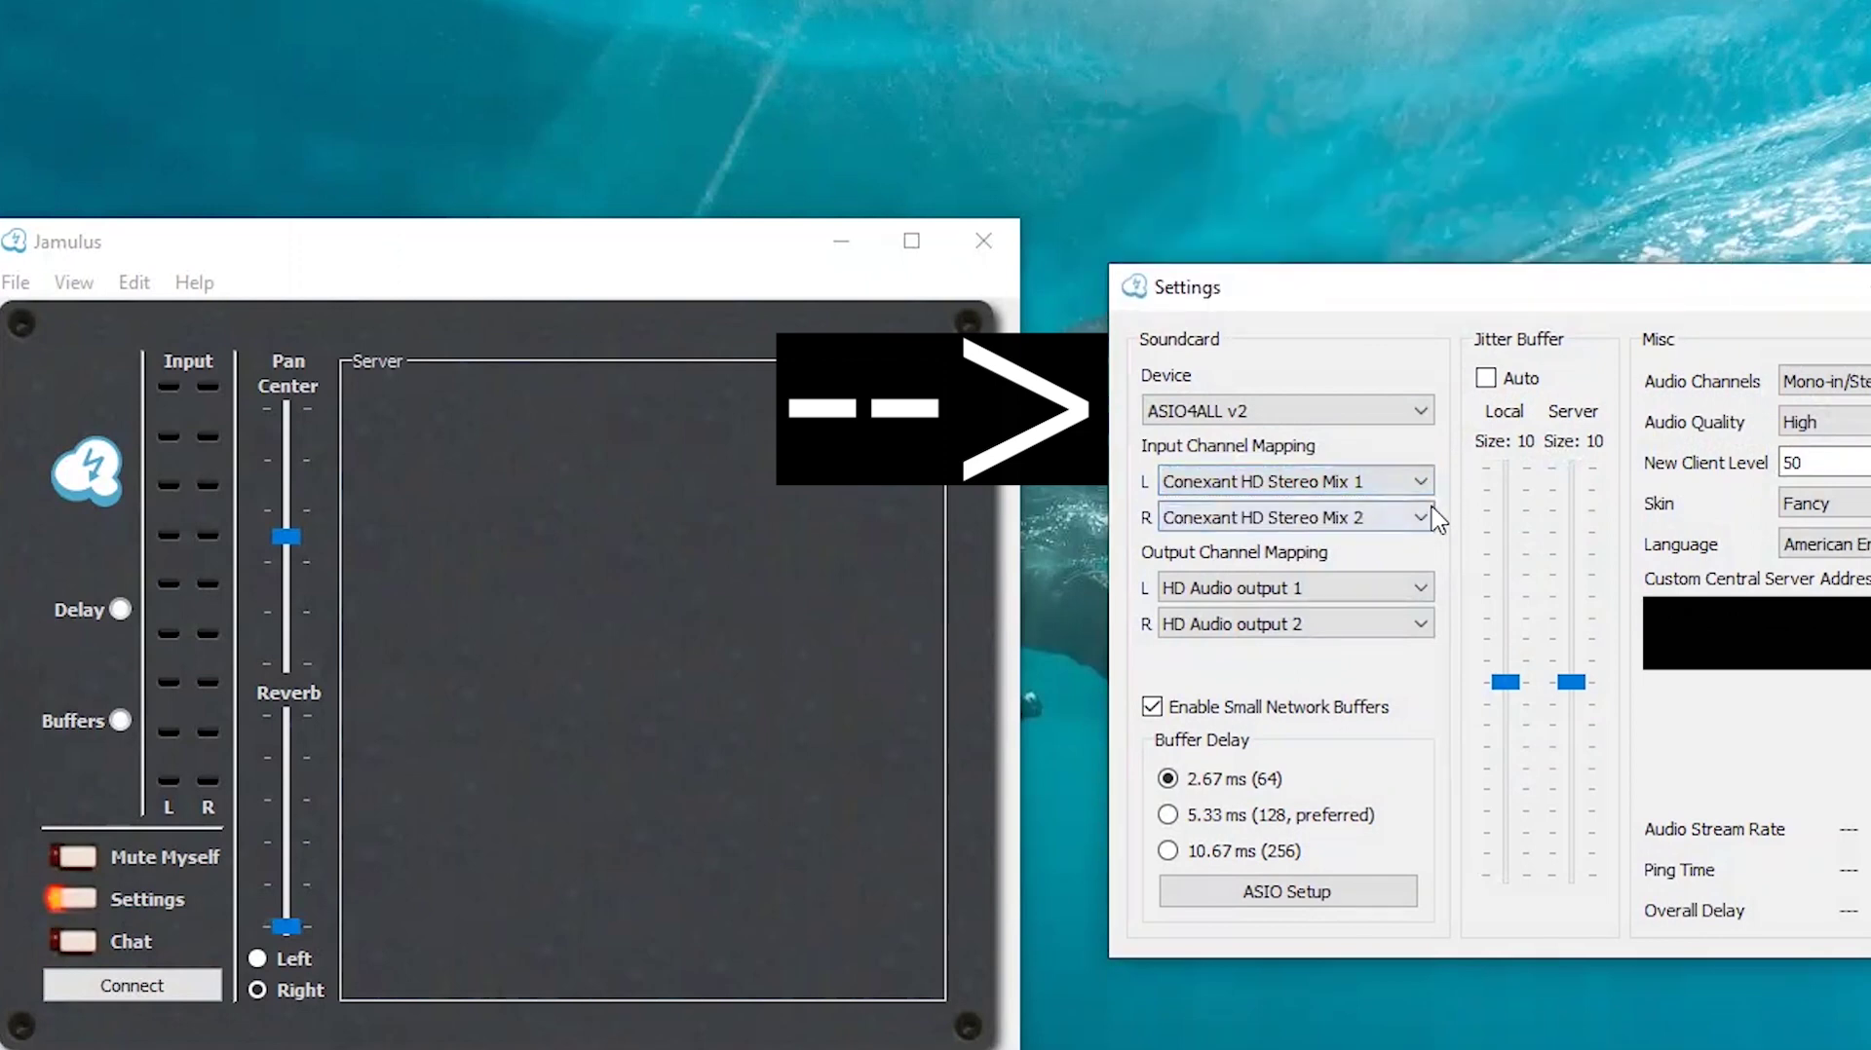
{"action": "left_click", "coordinate": [1422, 518]}
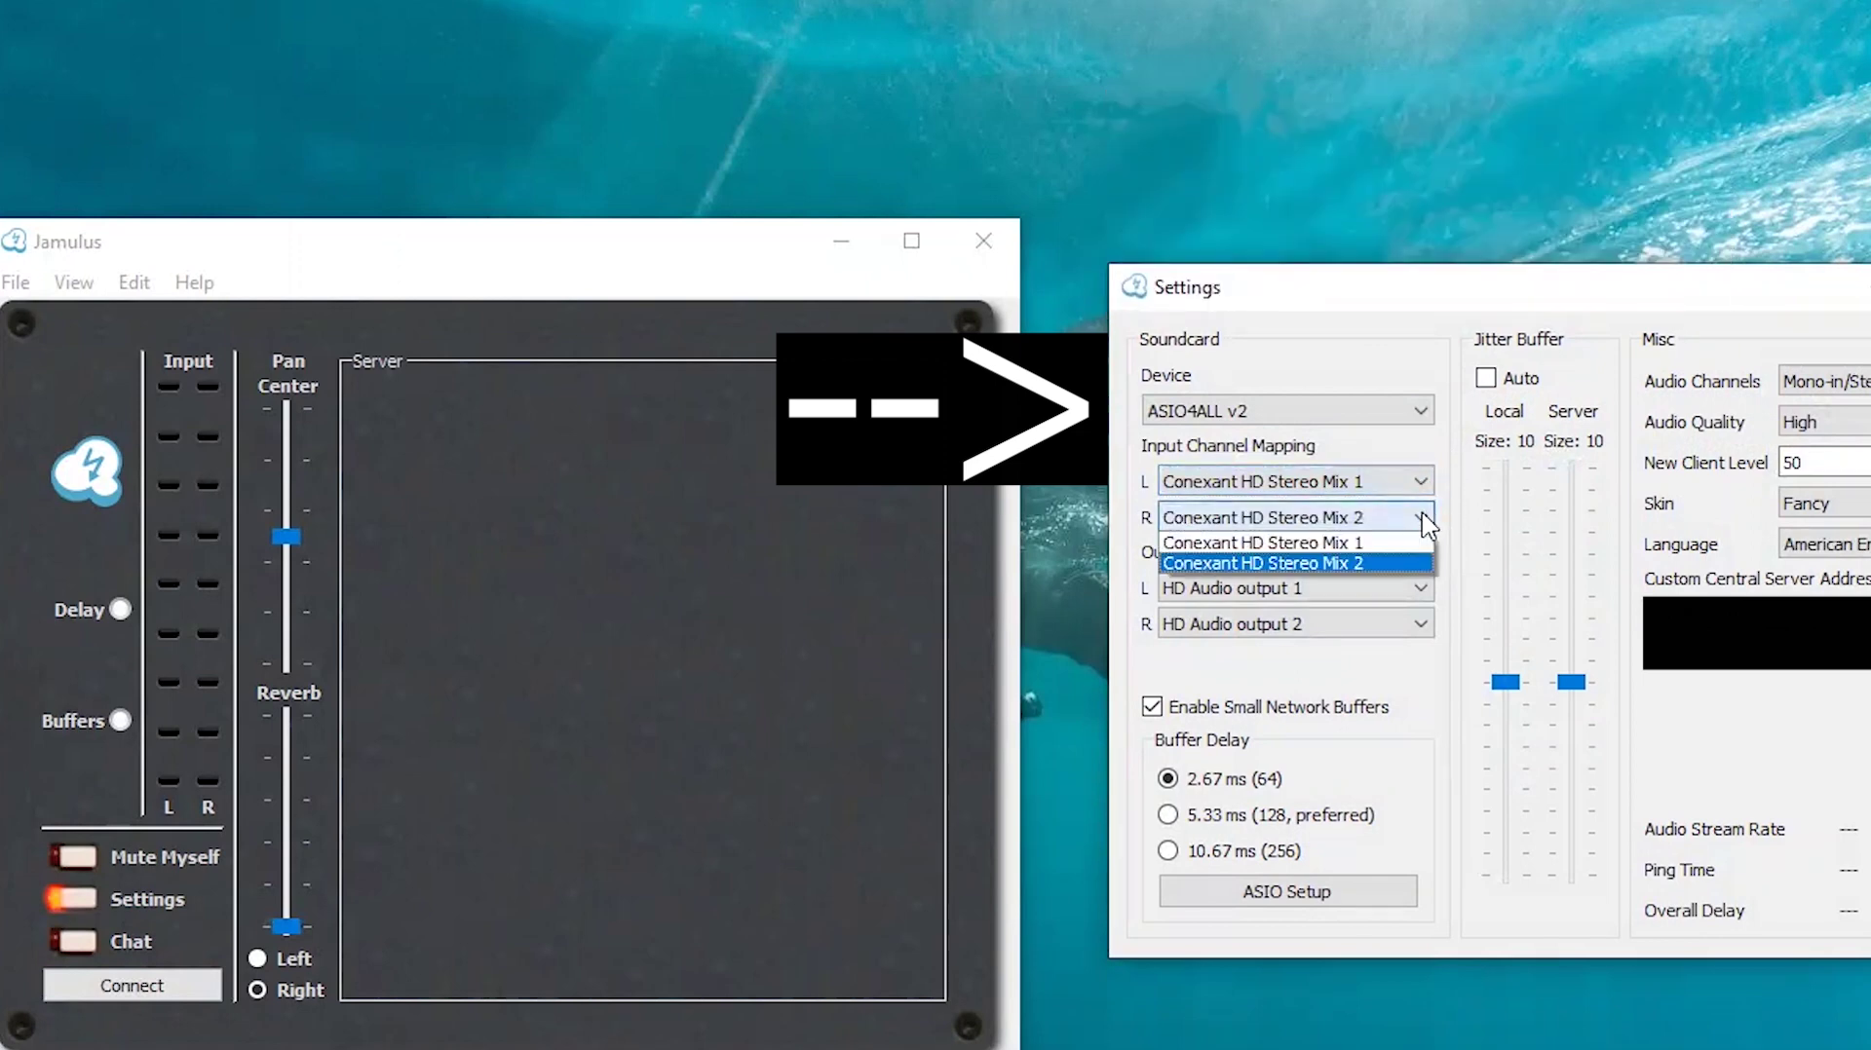
{"action": "left_click", "coordinate": [1461, 575]}
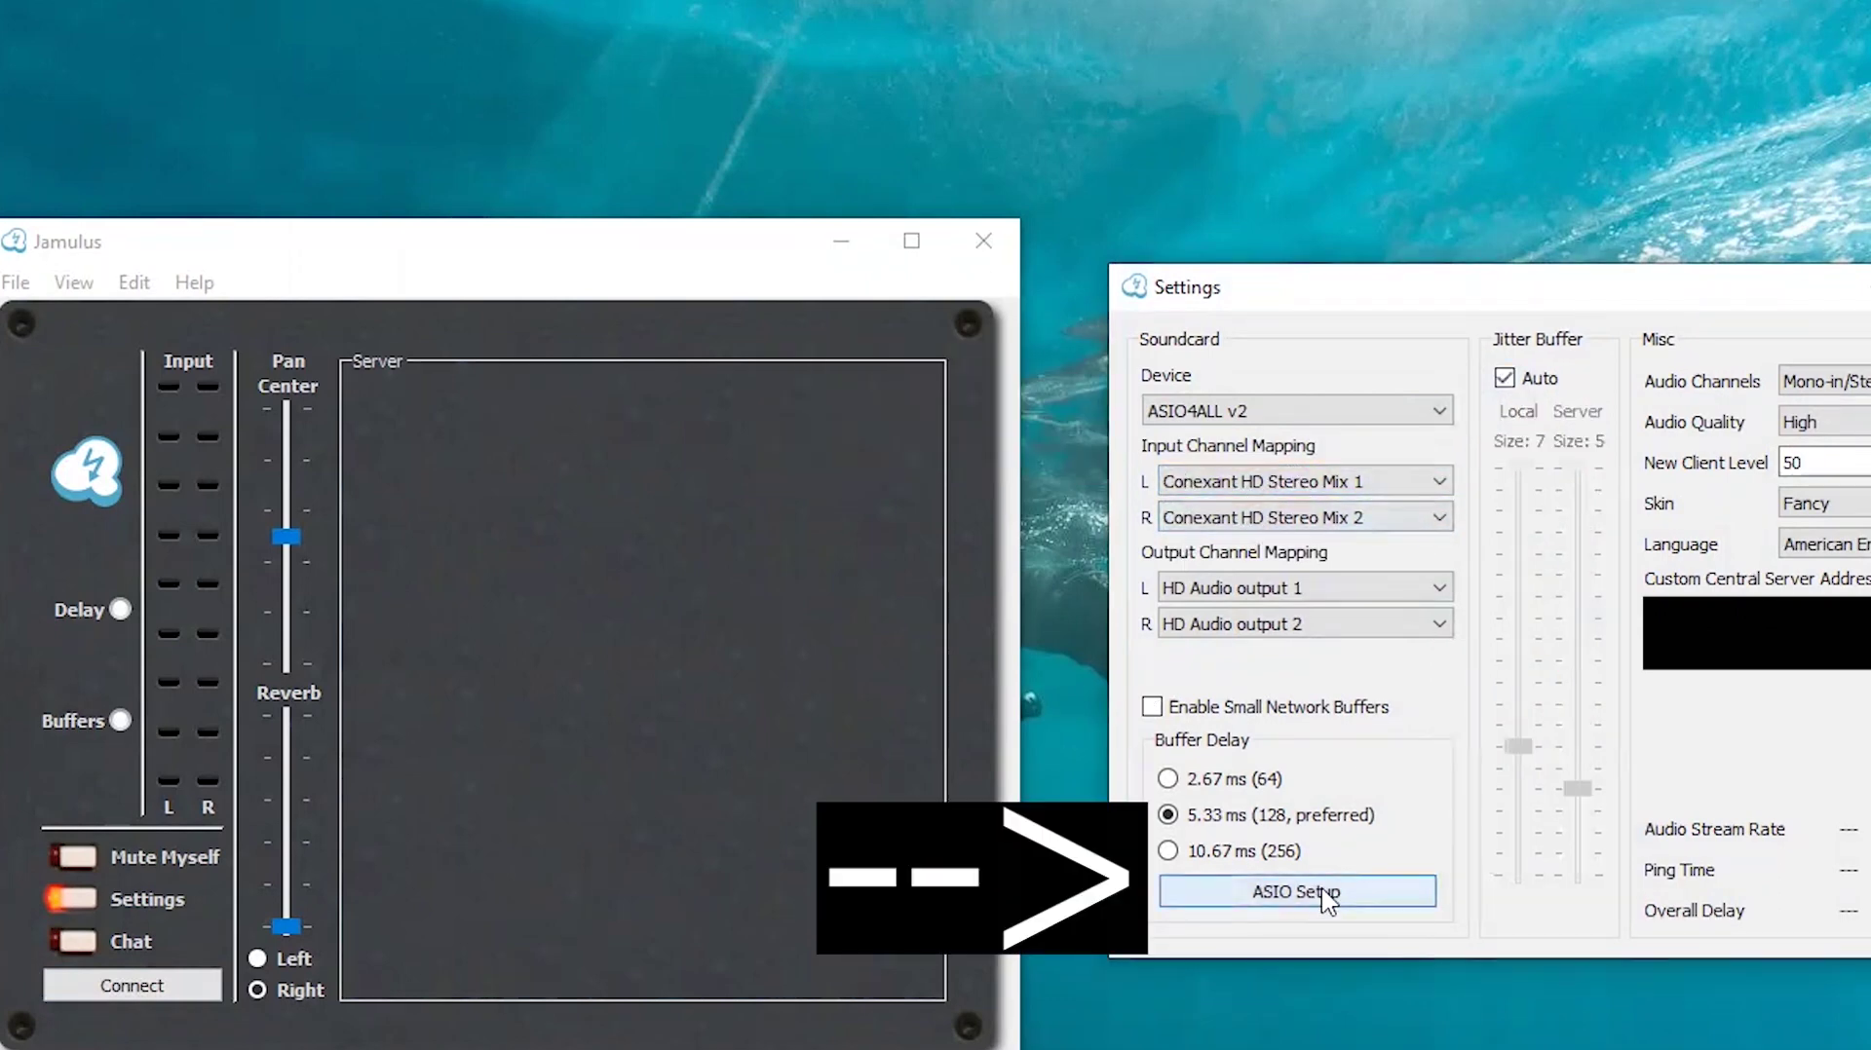
Open the ASIO4ALL driver setup from the sound card settings and reposition its window to examine the WDM device list.
{"action": "left_click", "coordinate": [1327, 893]}
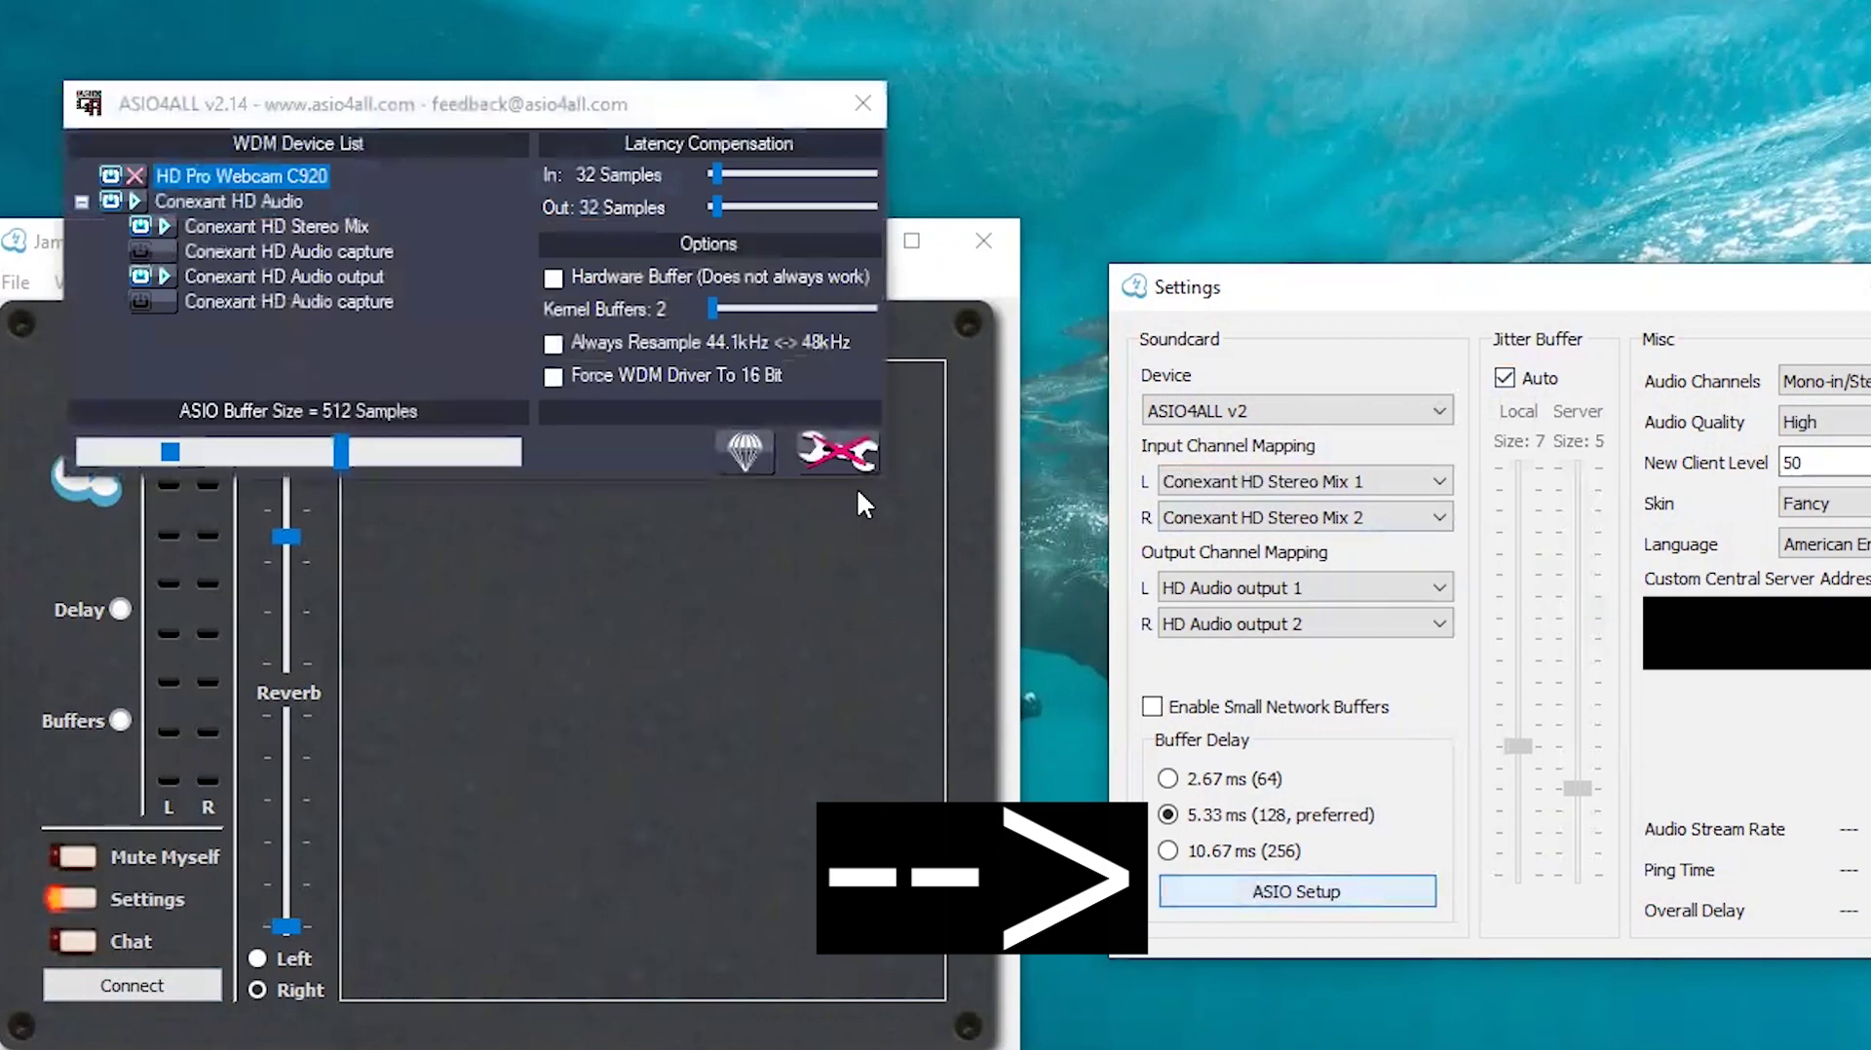
{"action": "left_click_drag", "start_coordinate": [390, 98], "coordinate": [340, 12]}
{"action": "mouse_move", "coordinate": [136, 172]}
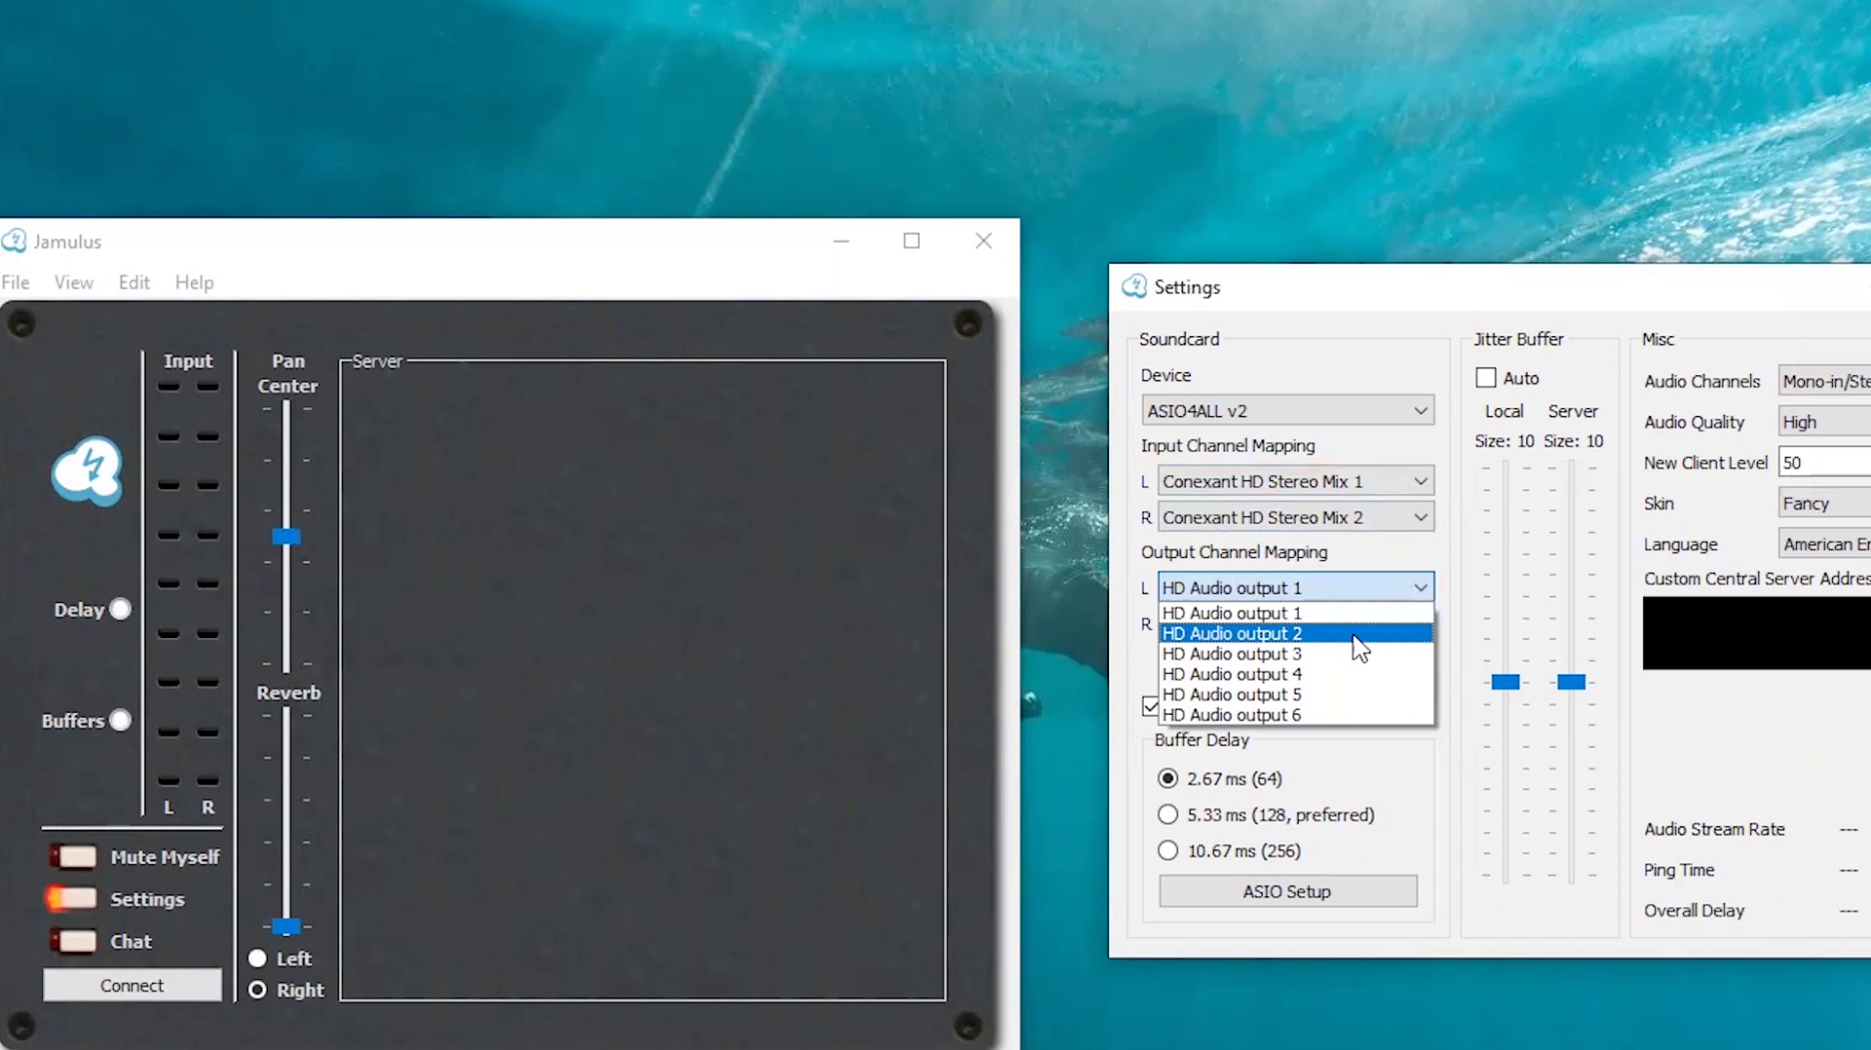
Map the left output channel to HD Audio output 1 and the right one to HD Audio output 2.
{"action": "left_click", "coordinate": [1392, 560]}
{"action": "left_click", "coordinate": [1423, 627]}
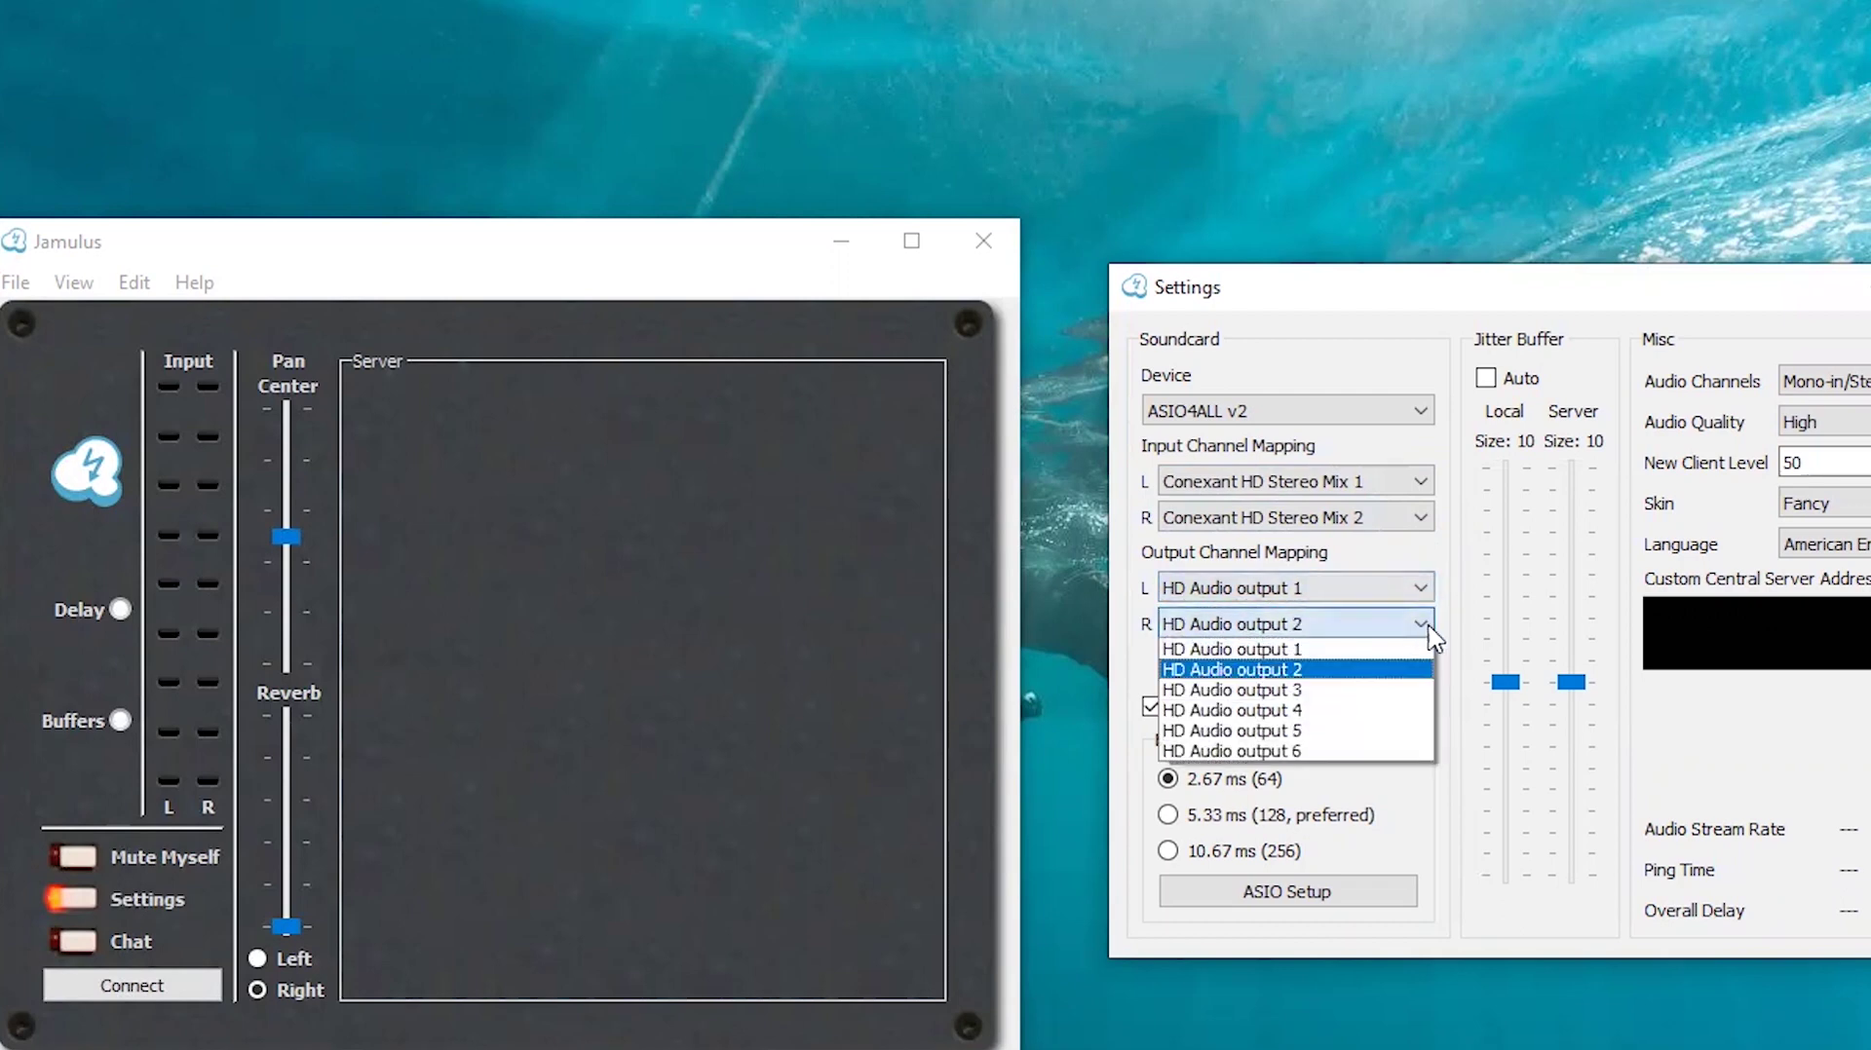
{"action": "left_click", "coordinate": [1422, 624]}
{"action": "left_click", "coordinate": [1419, 587]}
{"action": "left_click", "coordinate": [1420, 588]}
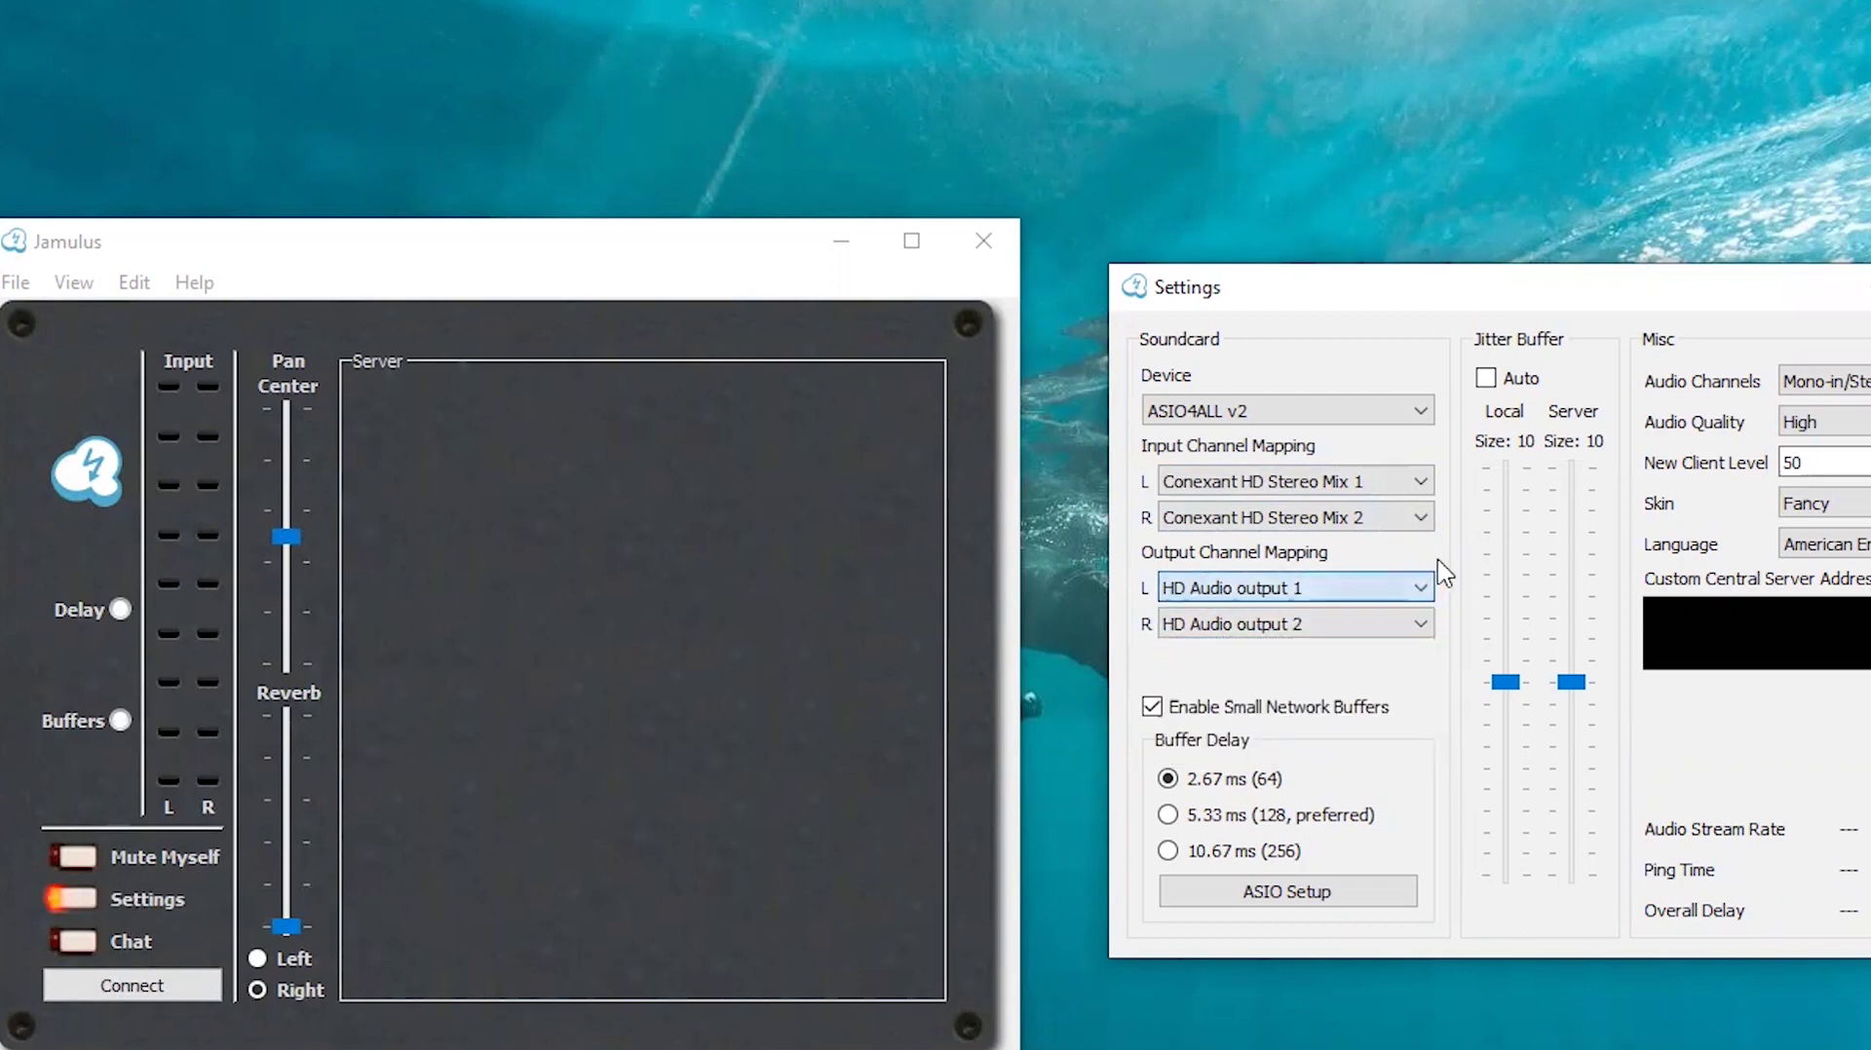
{"action": "left_click", "coordinate": [1433, 629]}
{"action": "left_click", "coordinate": [1449, 655]}
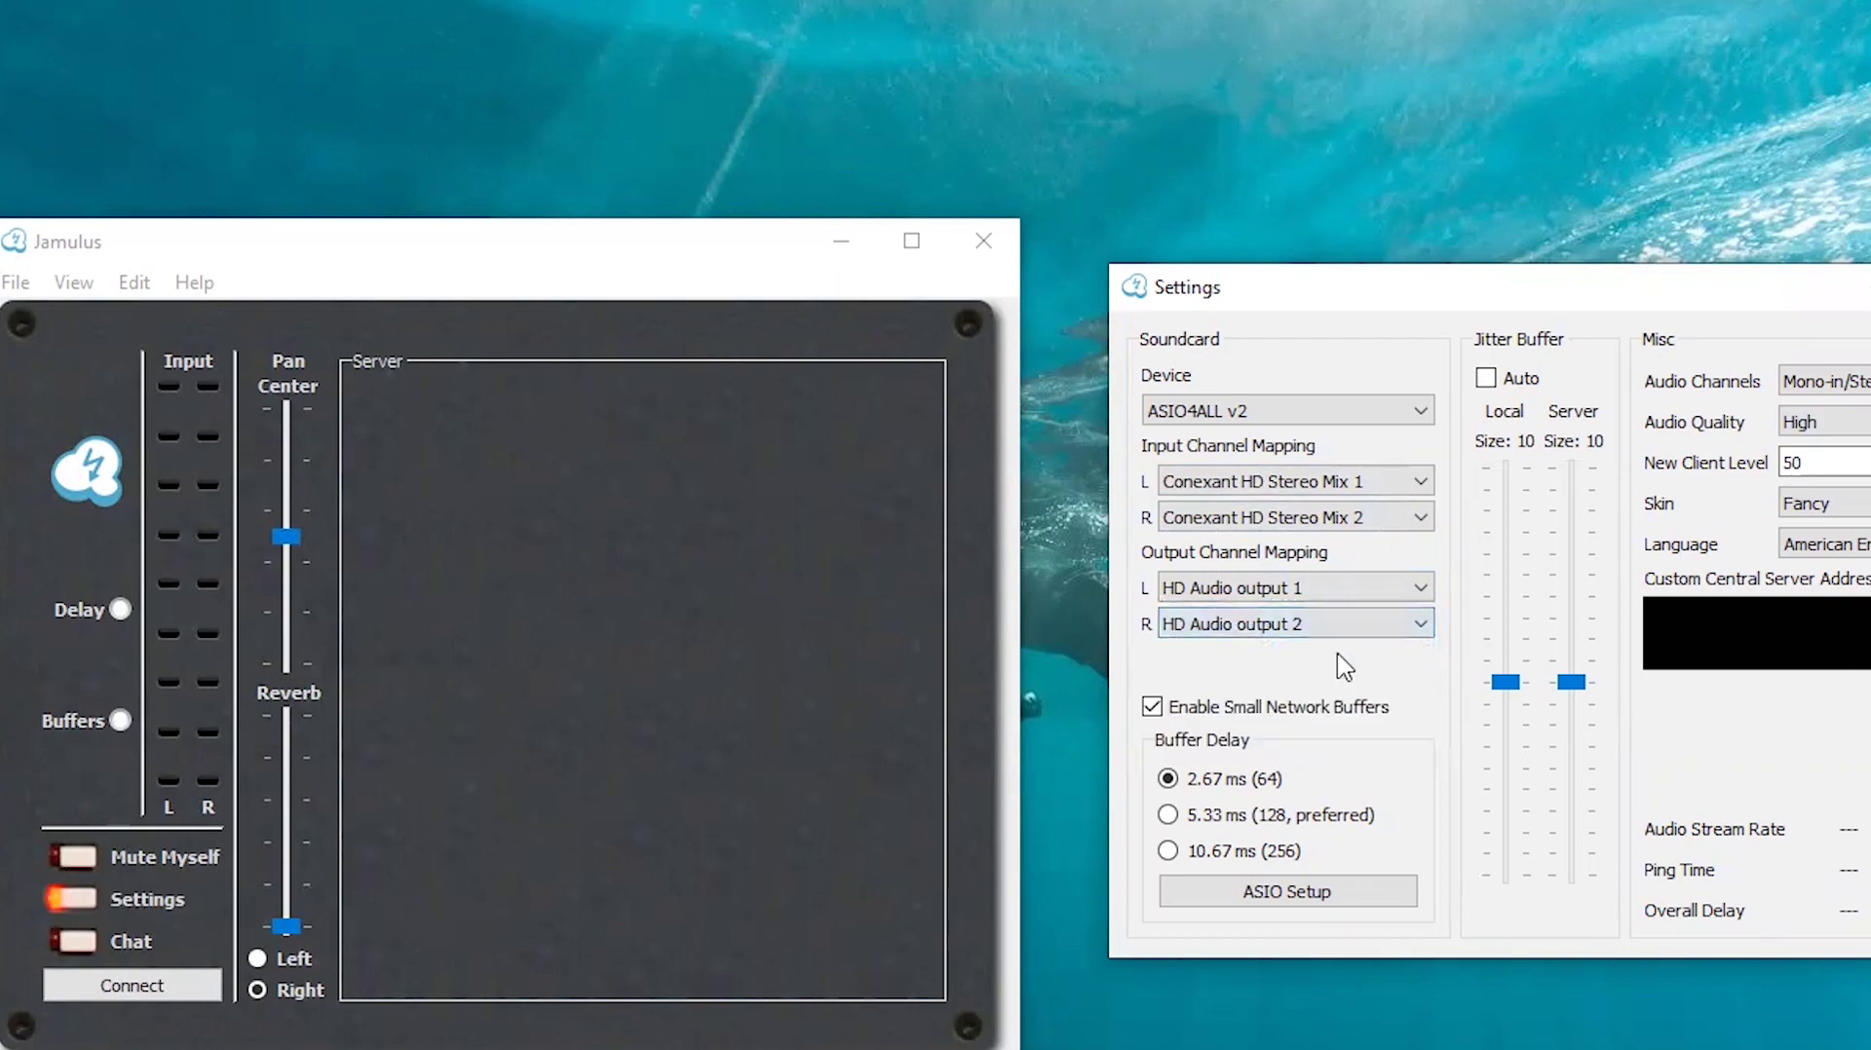
{"action": "left_click", "coordinate": [1305, 625]}
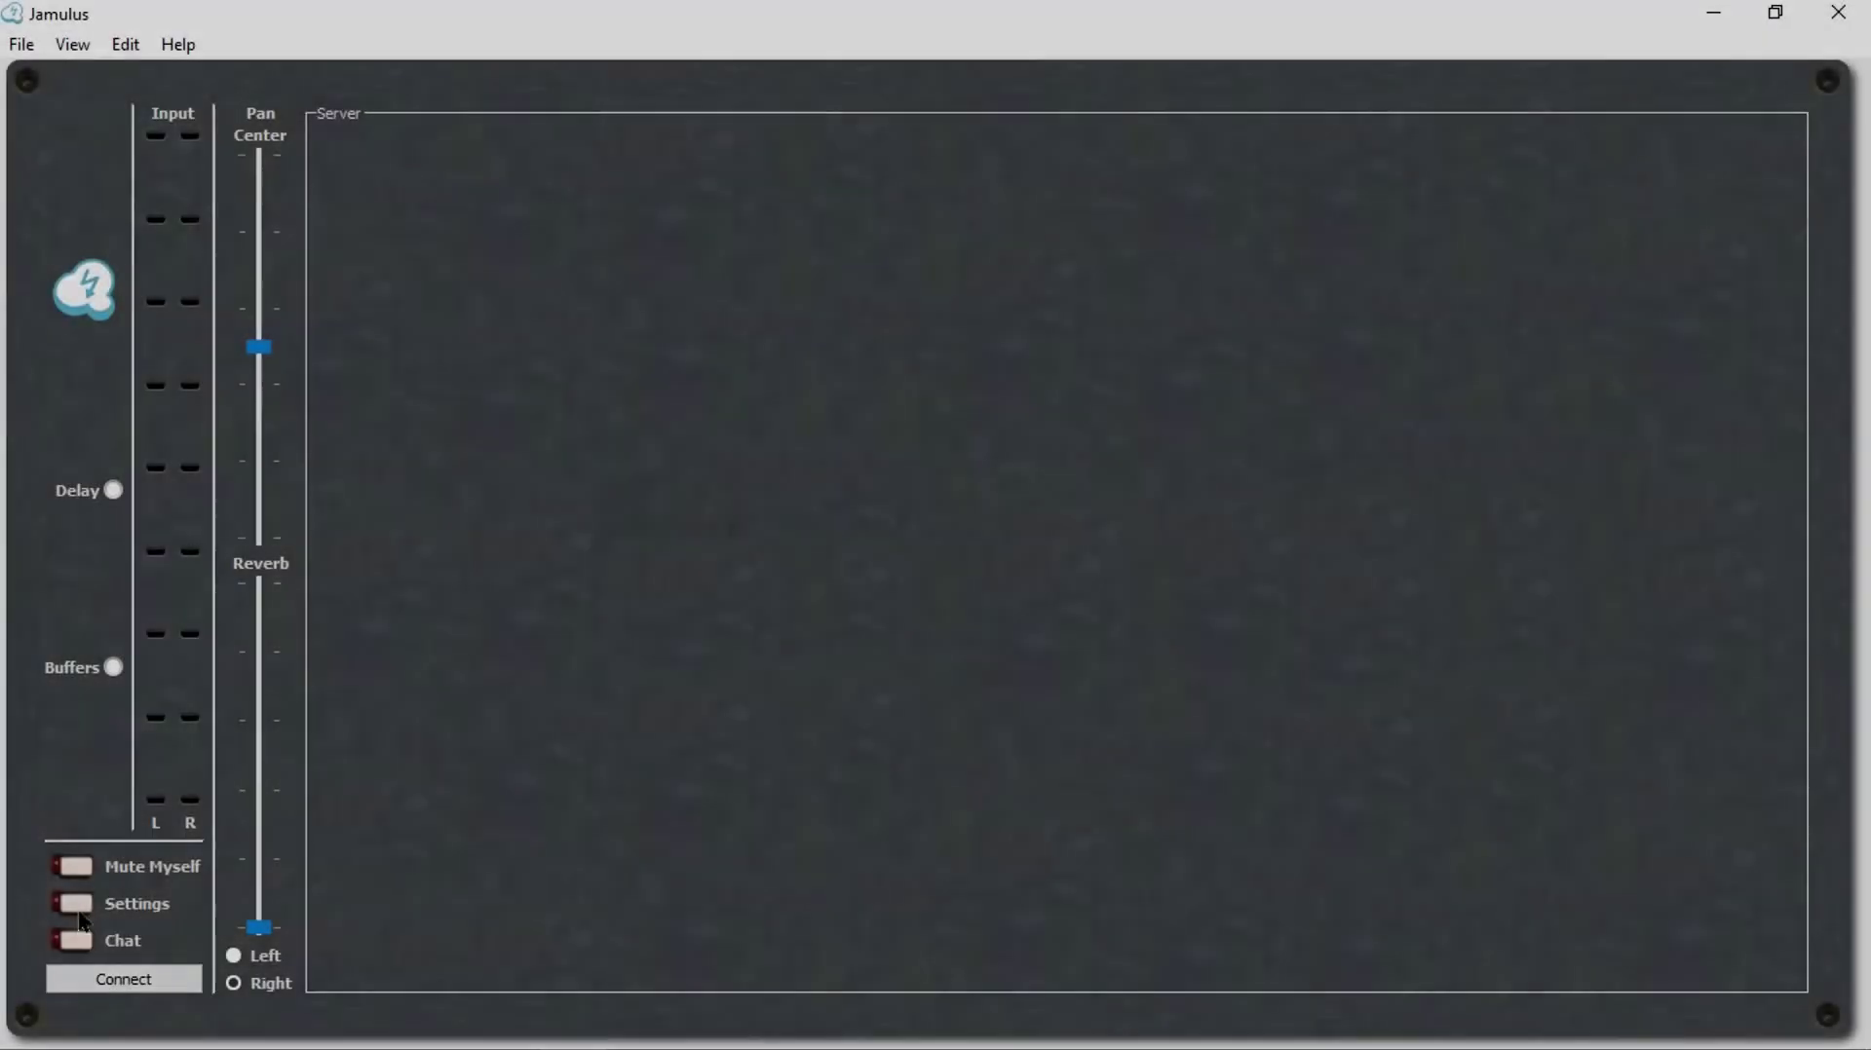
In the Jamulus settings, disable small network buffers and set the audio channels to Mono-in/Stereo-out.
{"action": "left_click", "coordinate": [82, 919]}
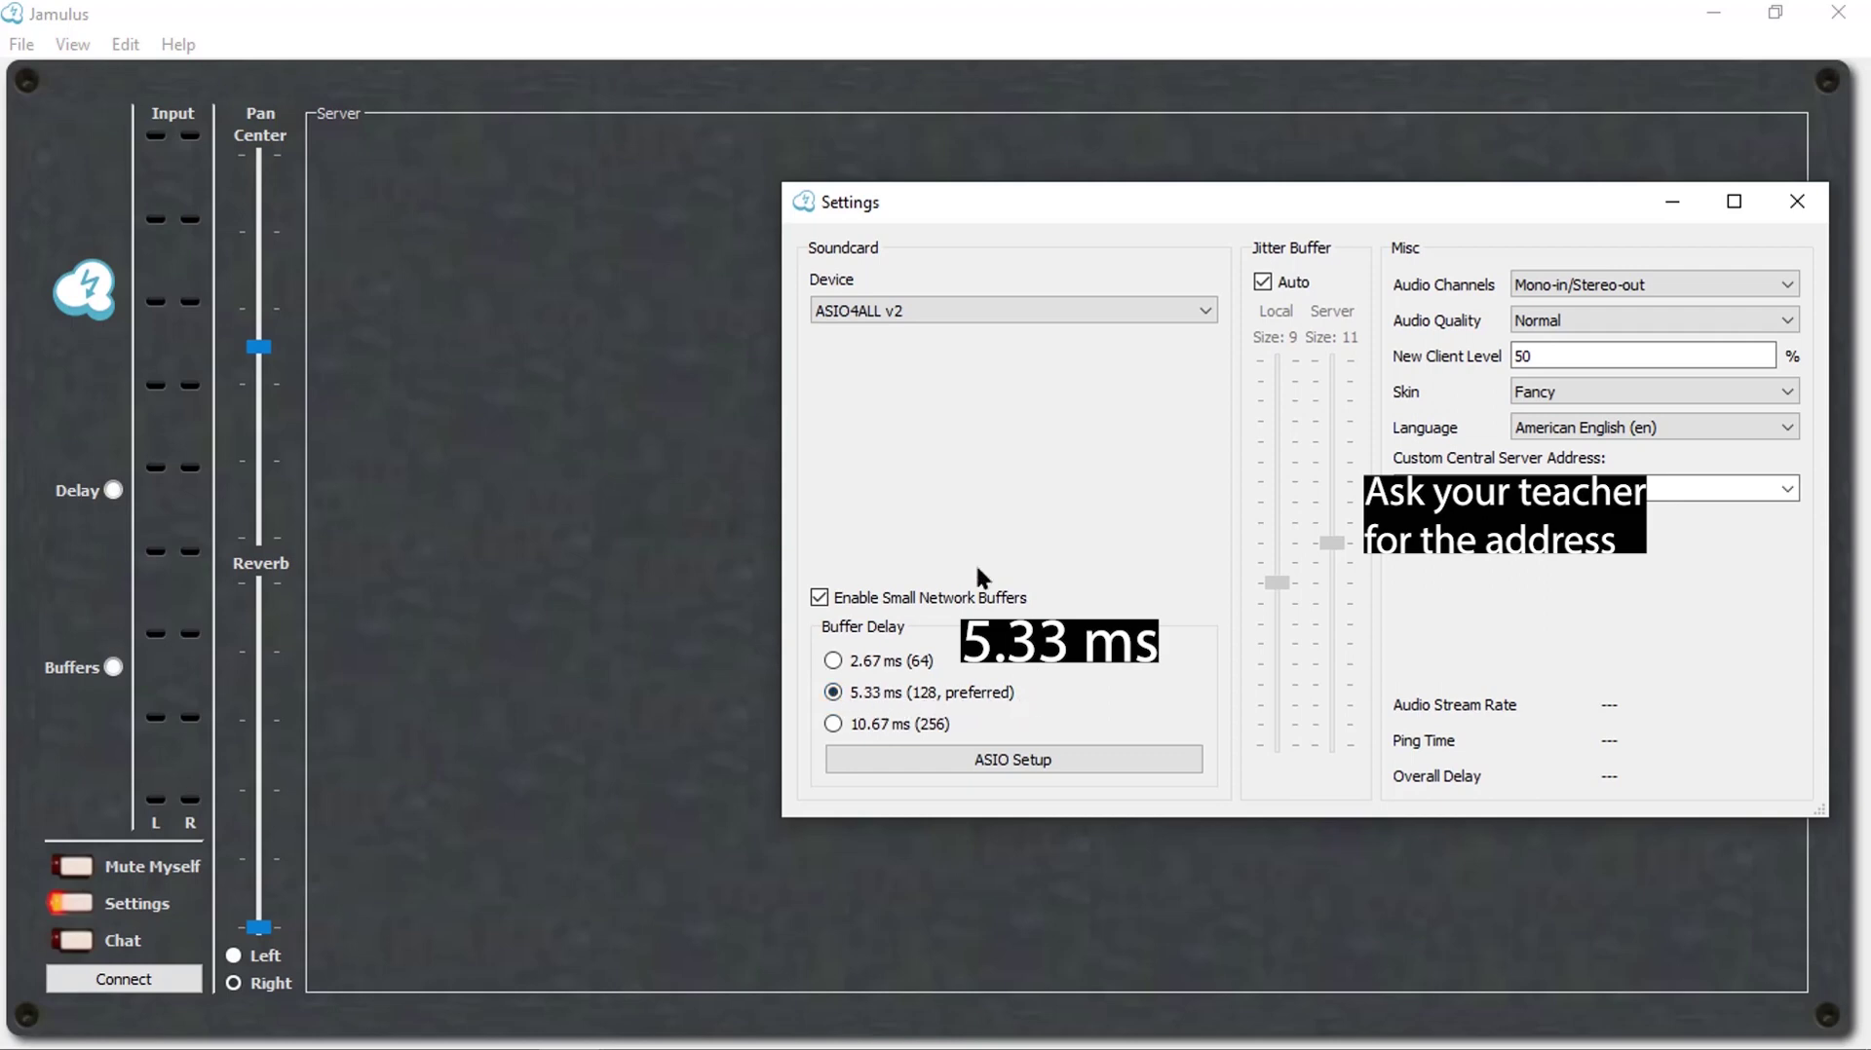
{"action": "left_click", "coordinate": [818, 598]}
{"action": "left_click", "coordinate": [1661, 286]}
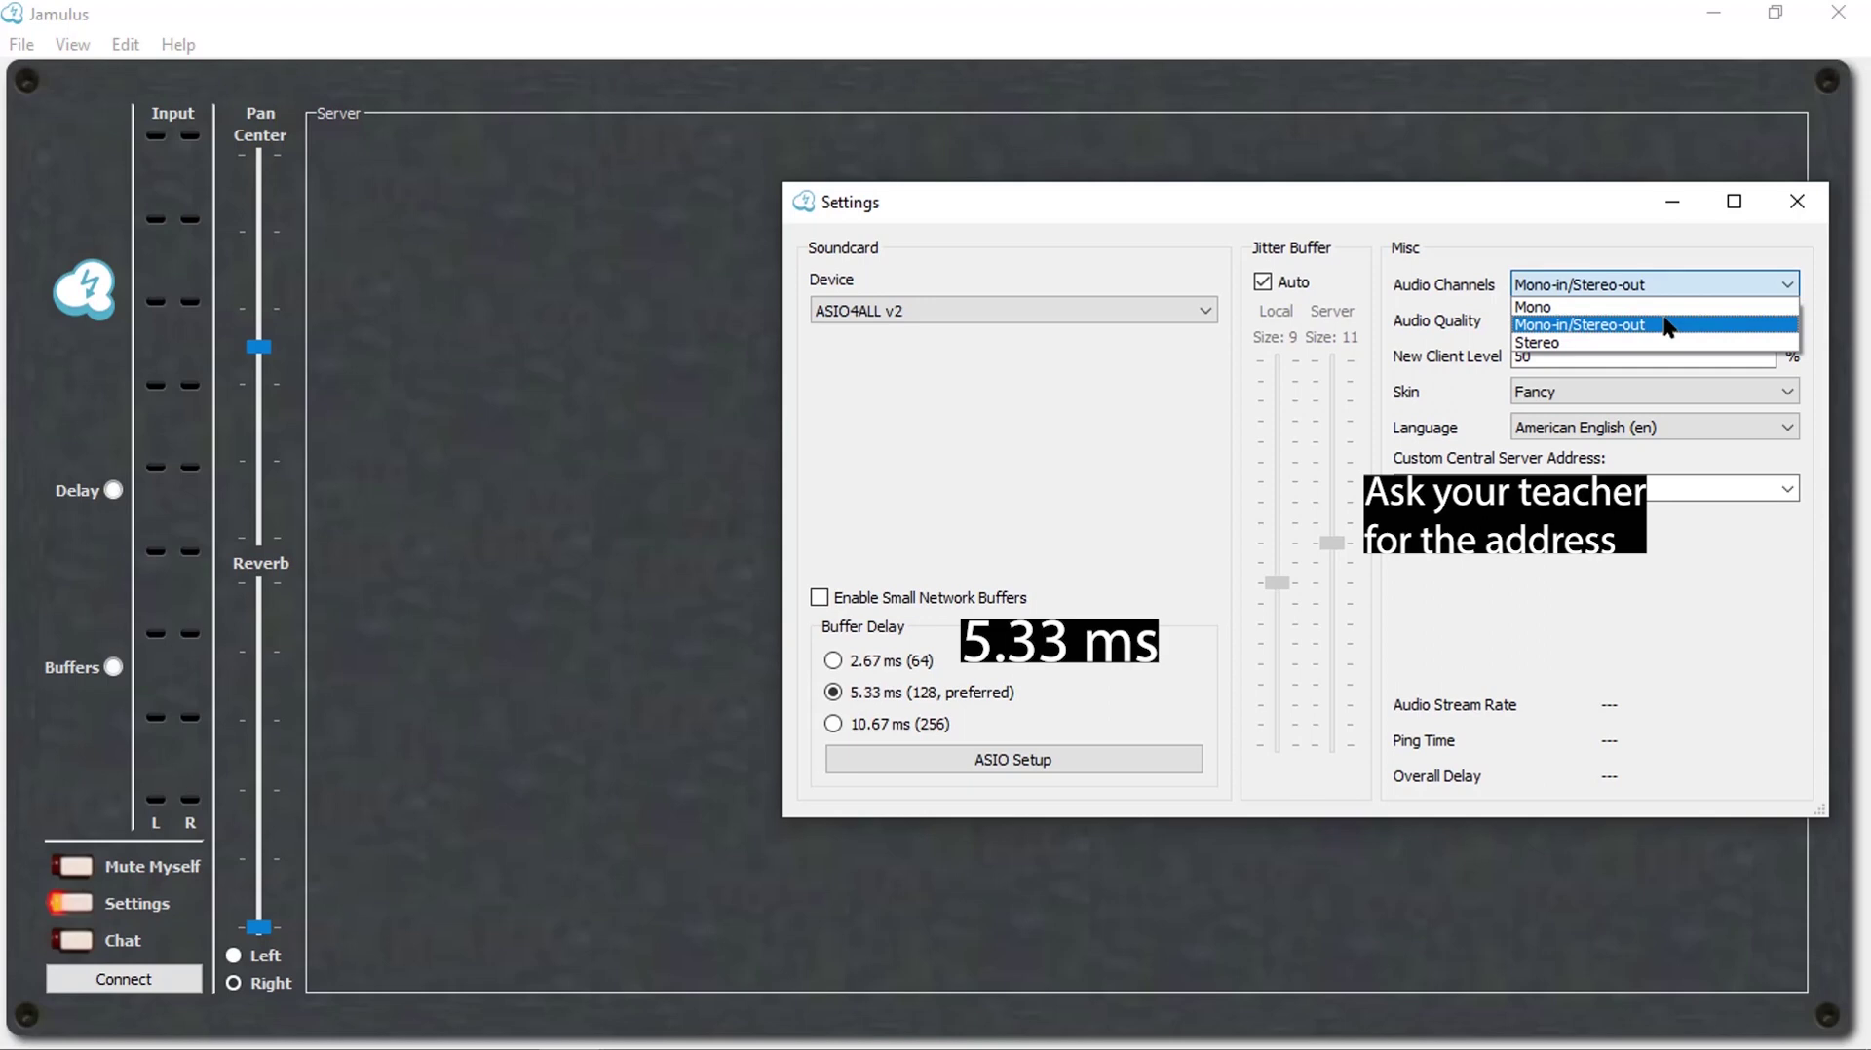
{"action": "left_click", "coordinate": [1664, 323]}
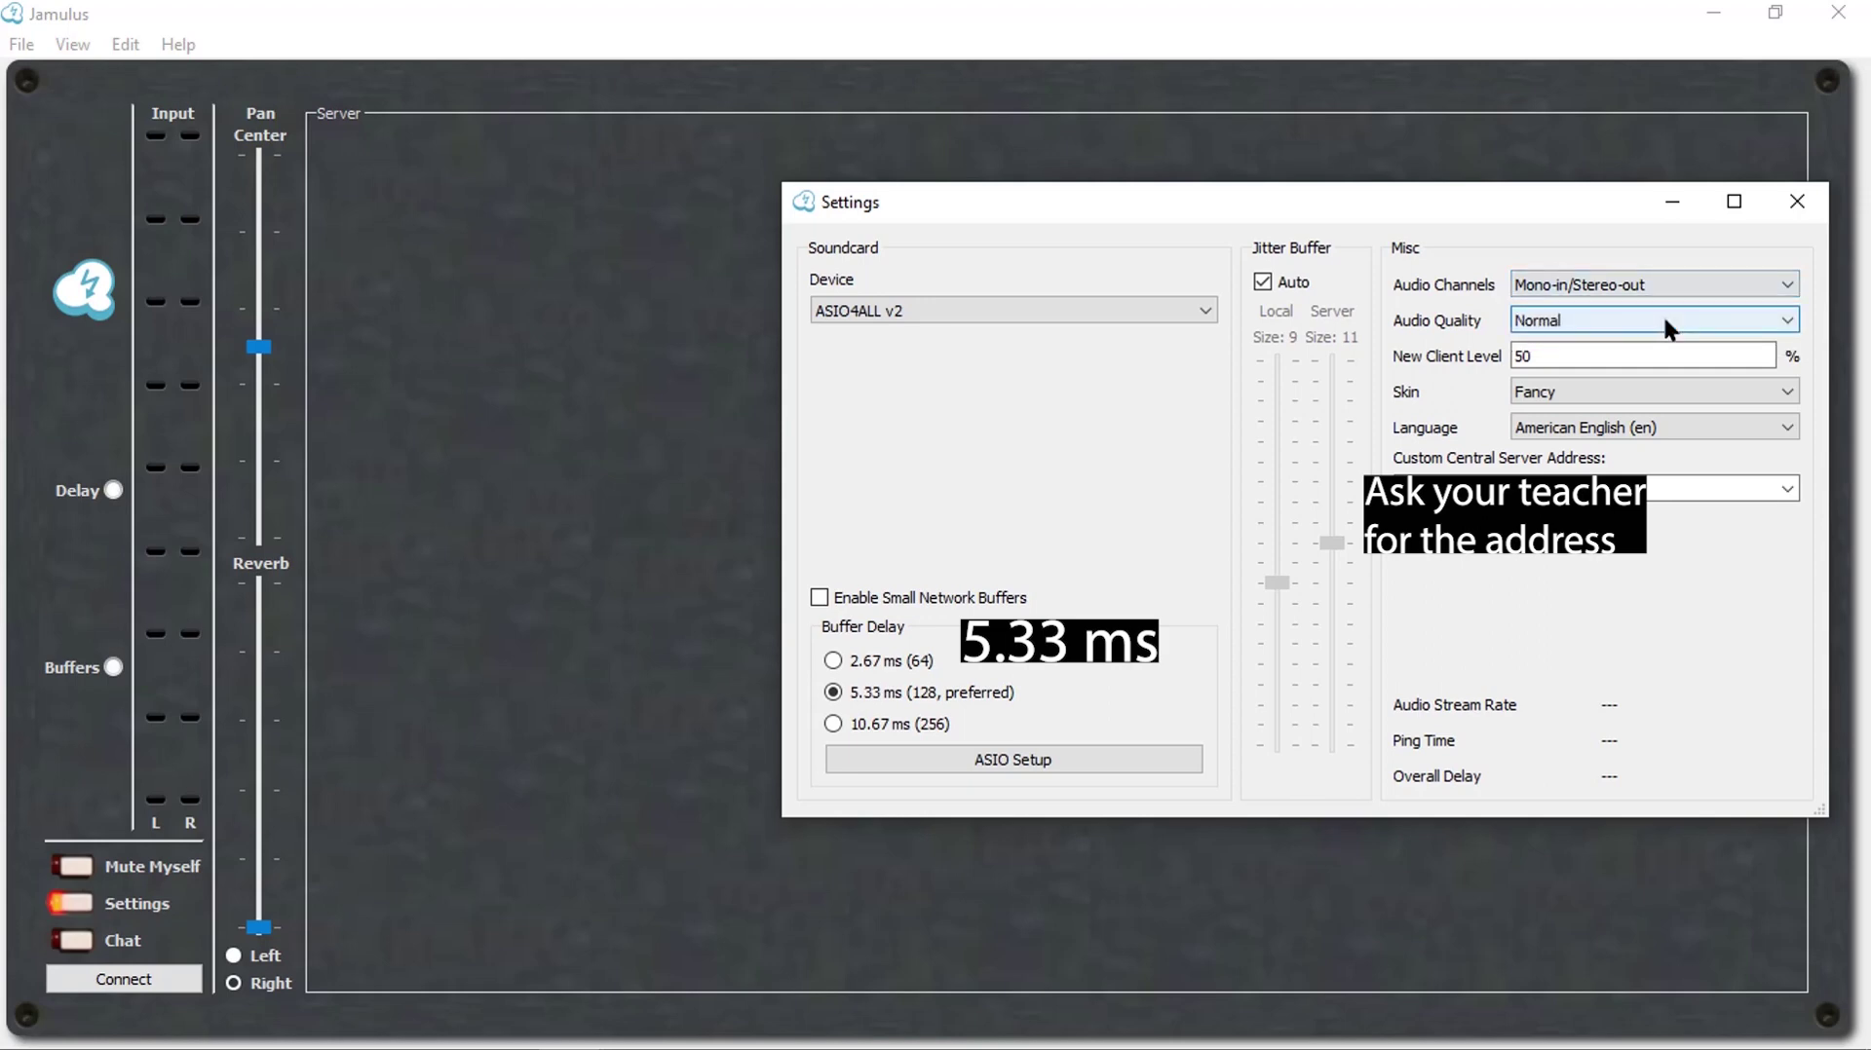
Set the audio quality to Normal and the new client level to 50 %.
{"action": "left_click", "coordinate": [1664, 323]}
{"action": "left_click", "coordinate": [1638, 362]}
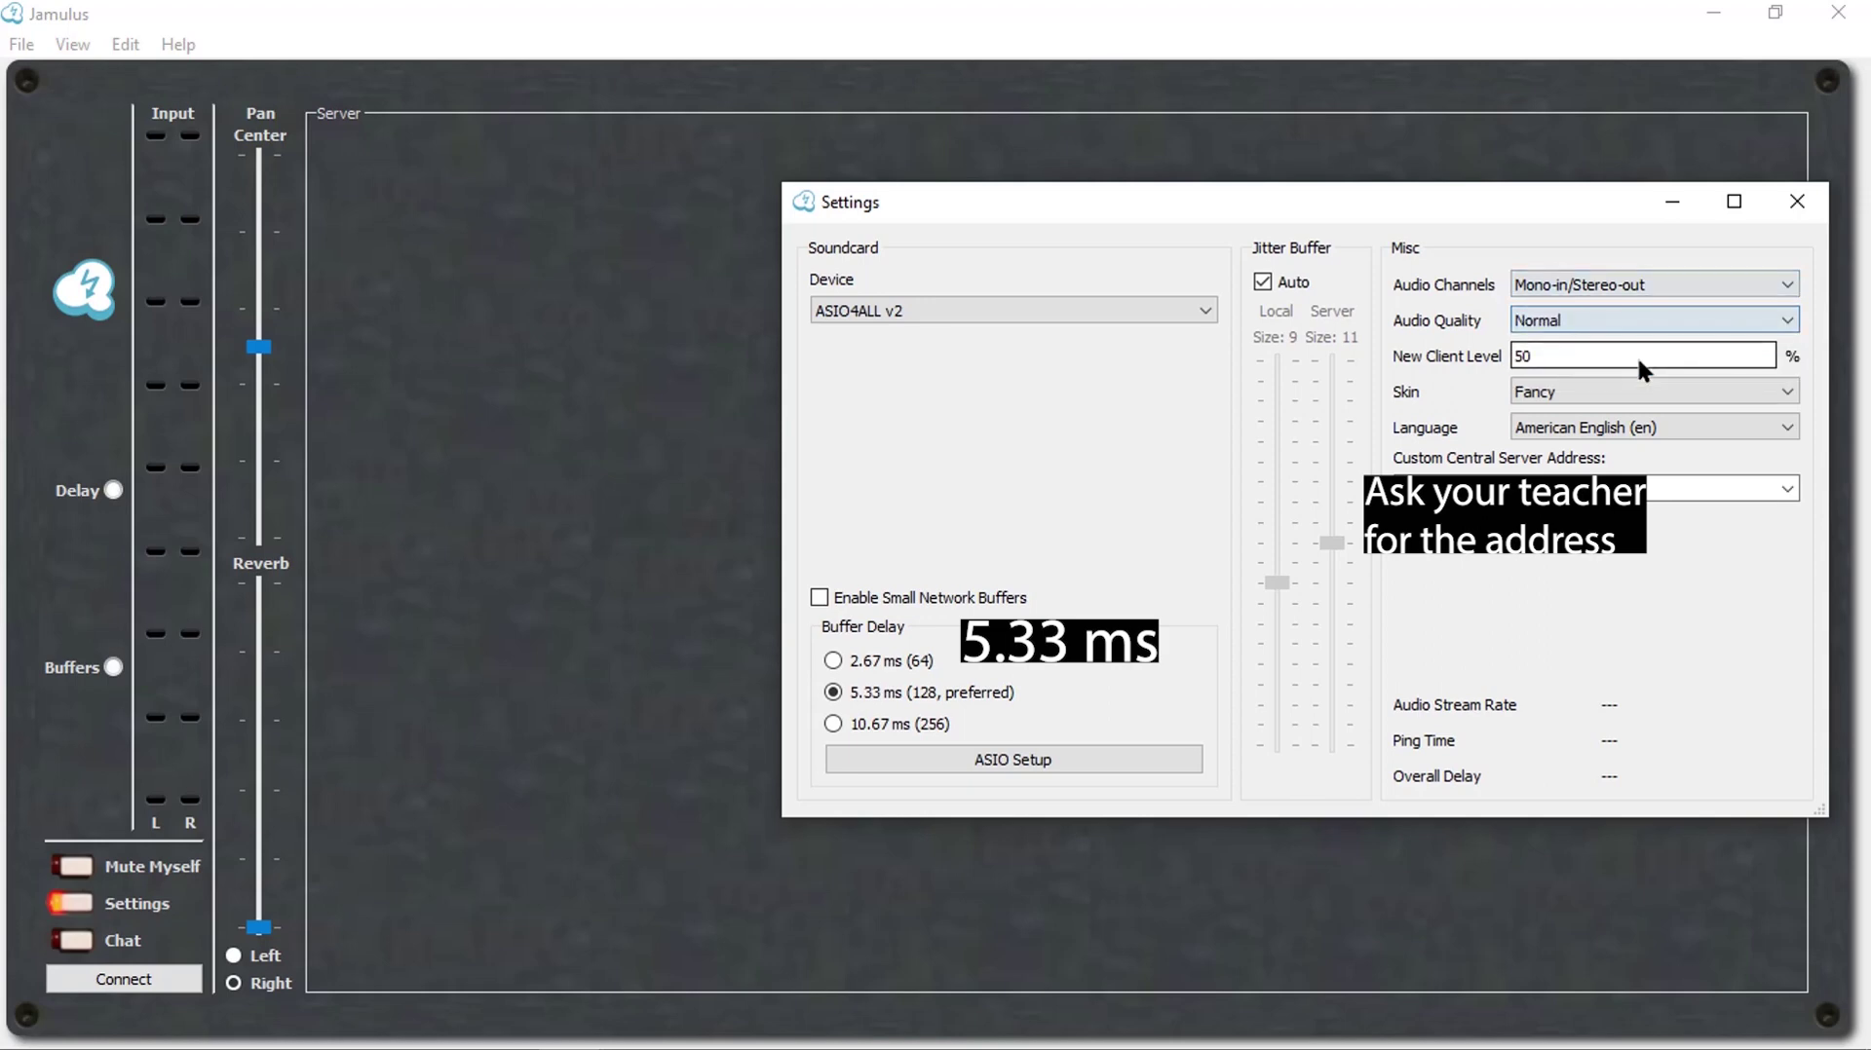
{"action": "left_click", "coordinate": [1565, 353]}
{"action": "double_click", "coordinate": [1565, 354]}
{"action": "type", "text": "50"}
Look through the skin options, go to the custom central server address field and close the settings.
{"action": "left_click", "coordinate": [1631, 390]}
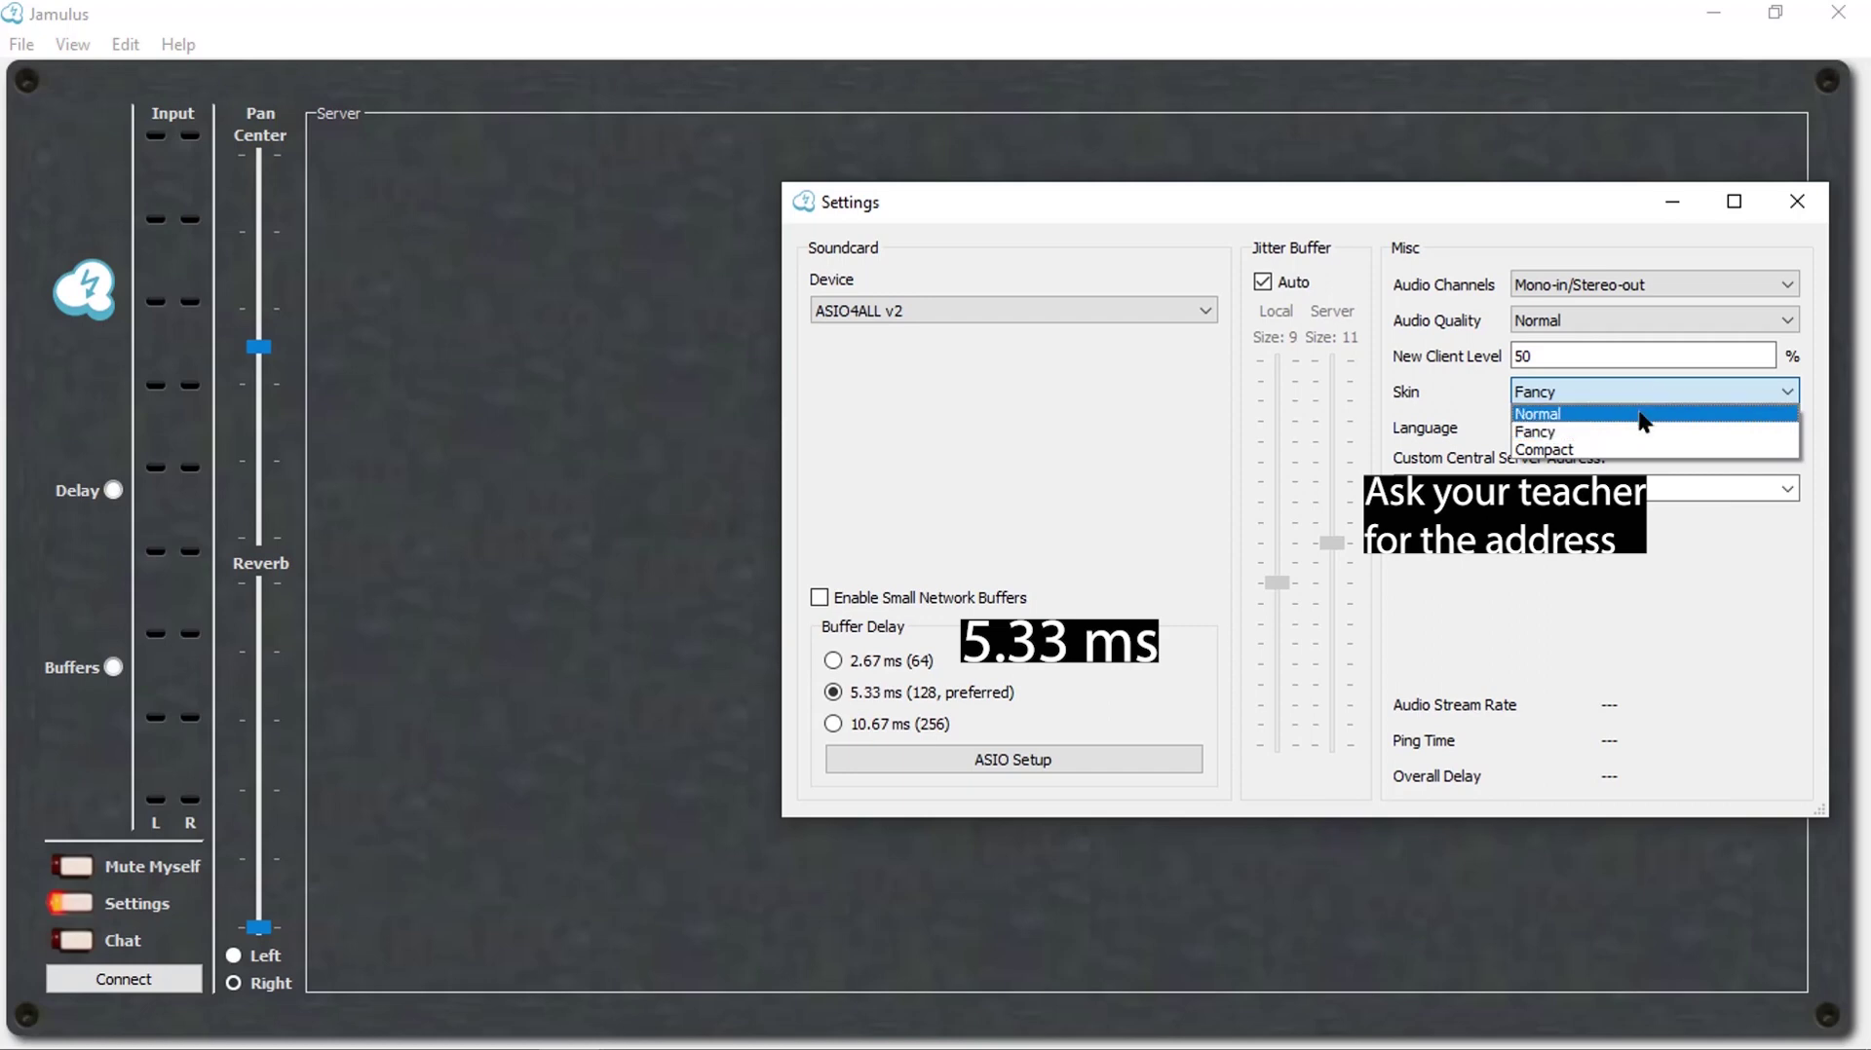
{"action": "left_click", "coordinate": [1473, 384]}
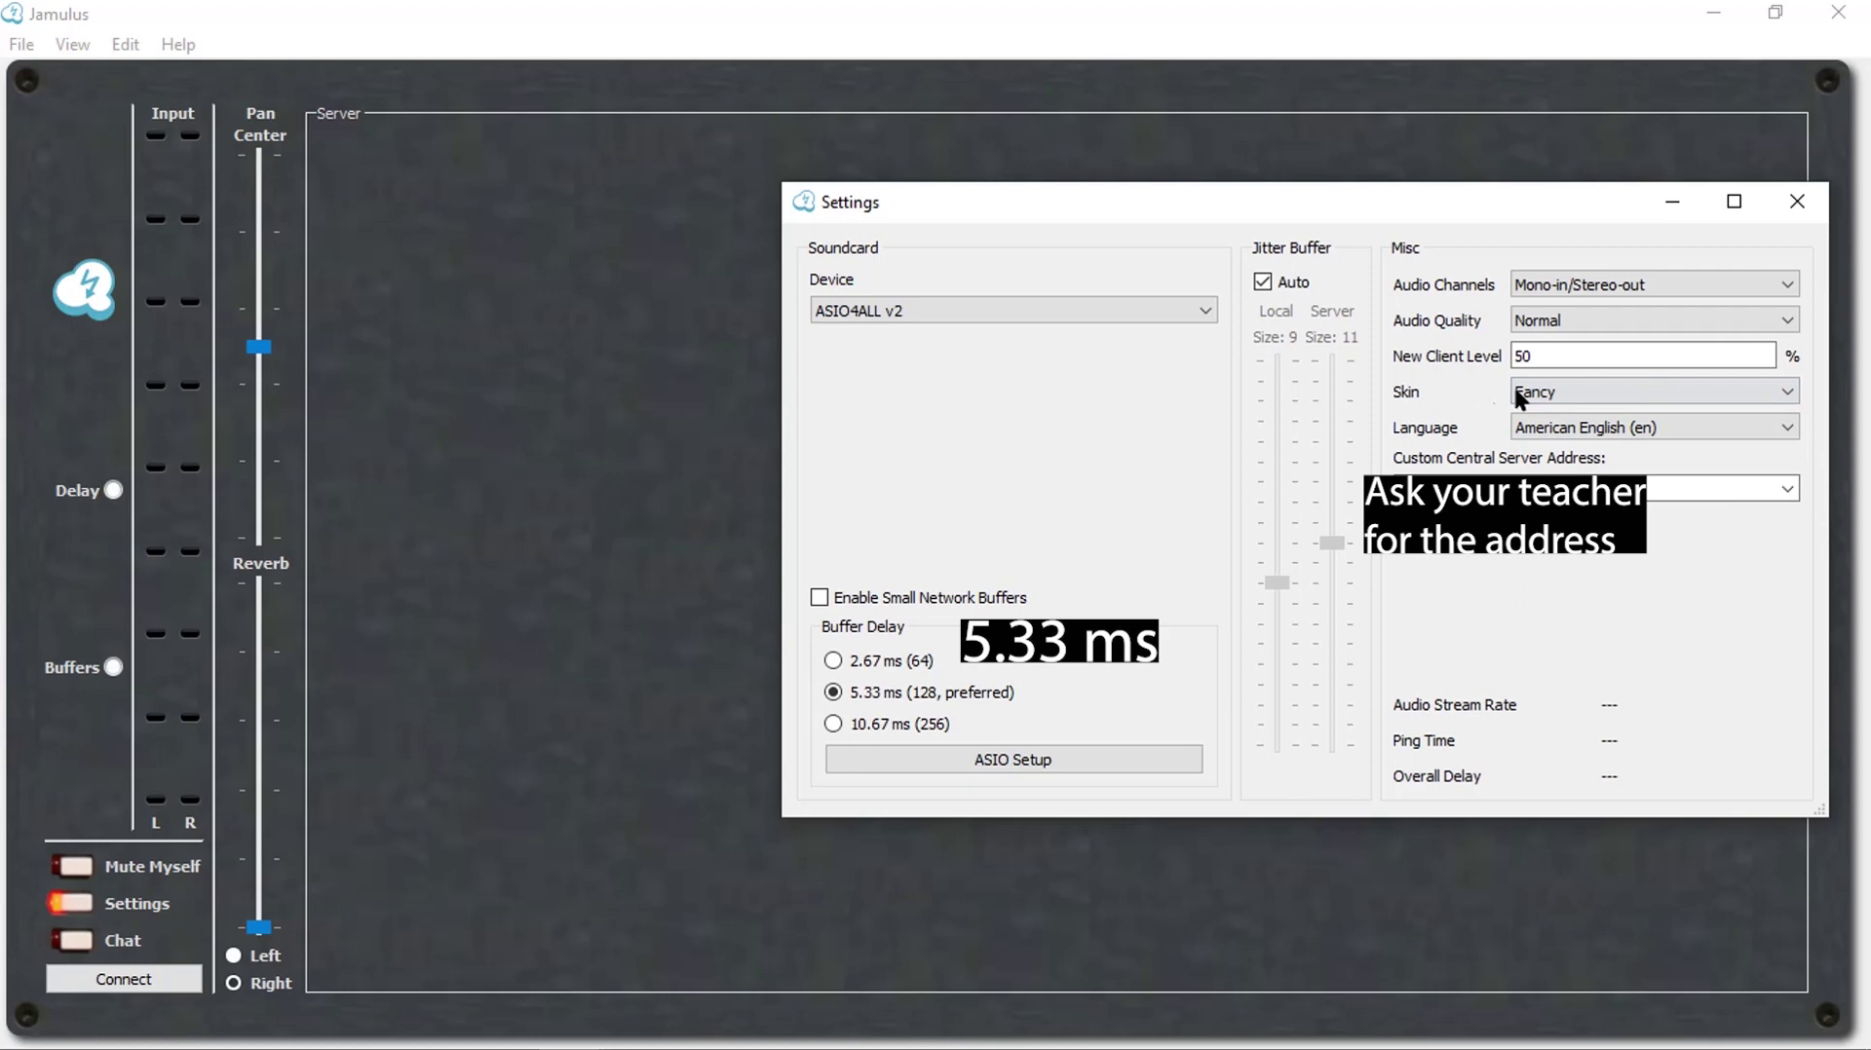
{"action": "left_click", "coordinate": [1541, 482]}
{"action": "left_click", "coordinate": [1799, 204]}
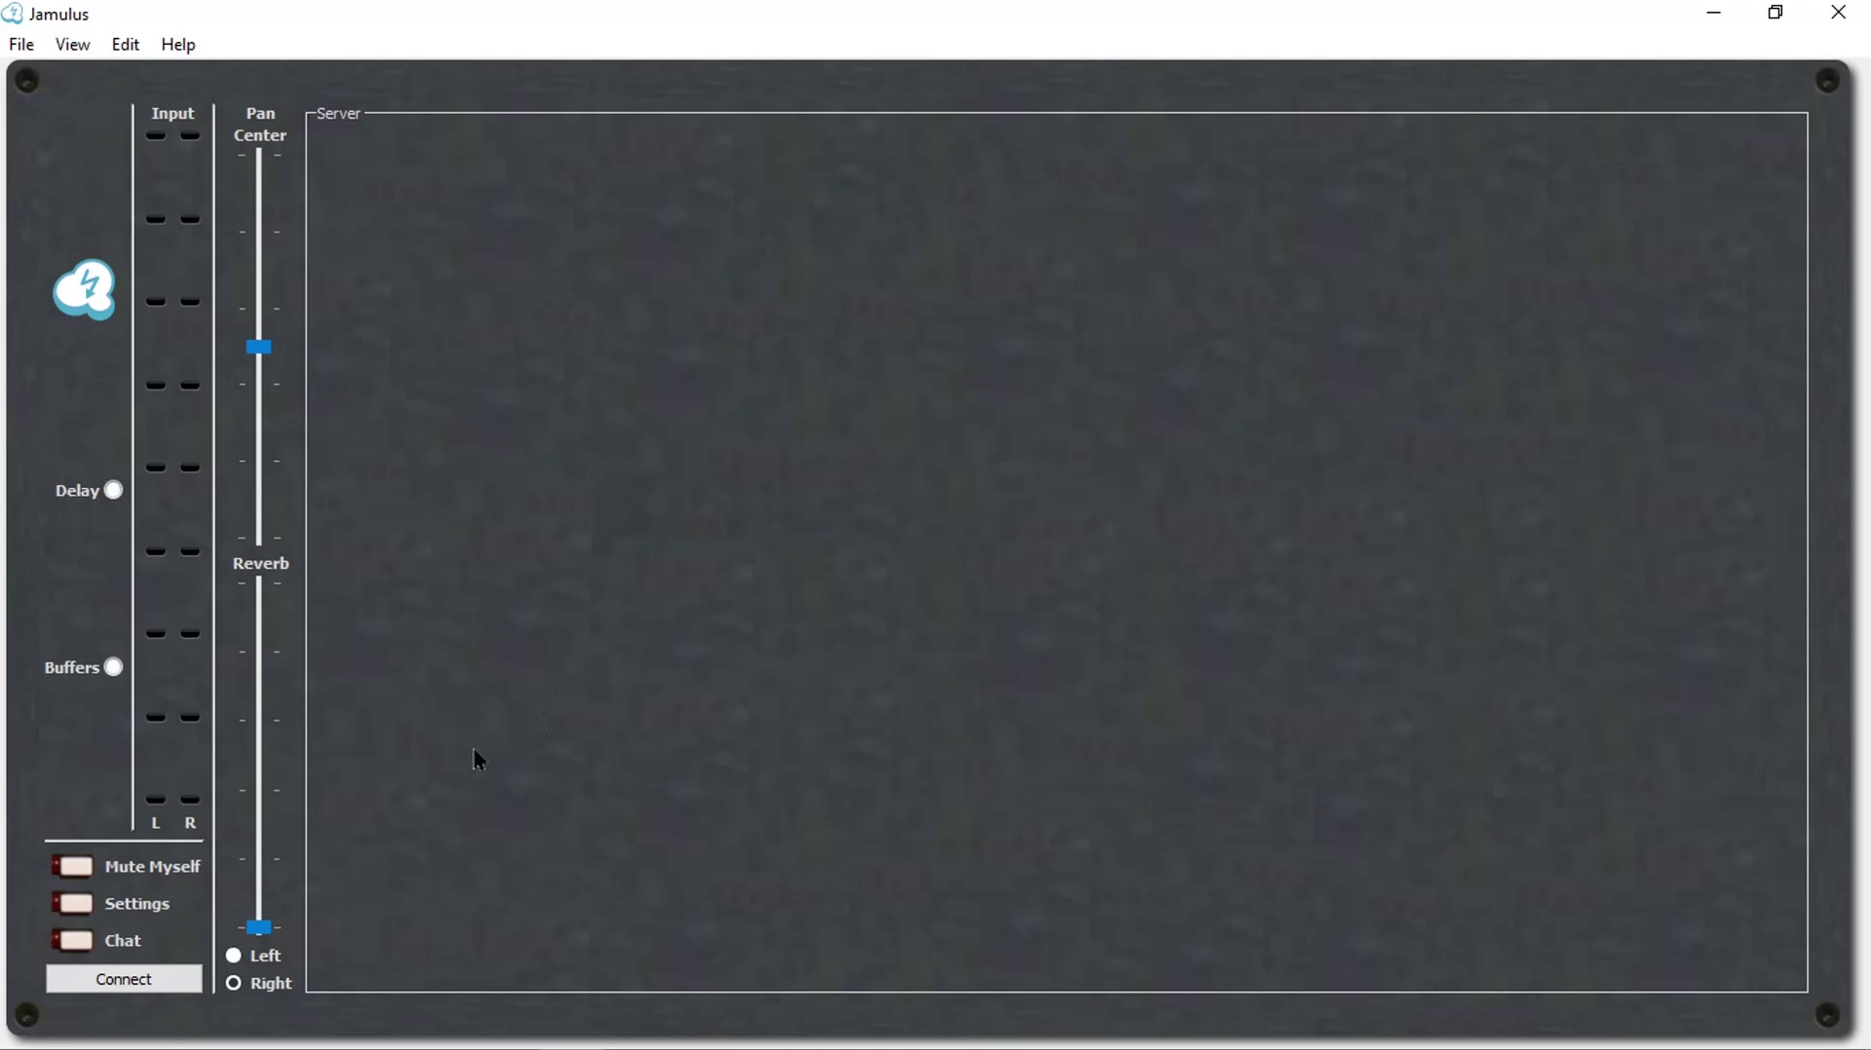
Connect to the Rm4 server from the Custom server list and mute your own audio.
{"action": "left_click", "coordinate": [173, 984]}
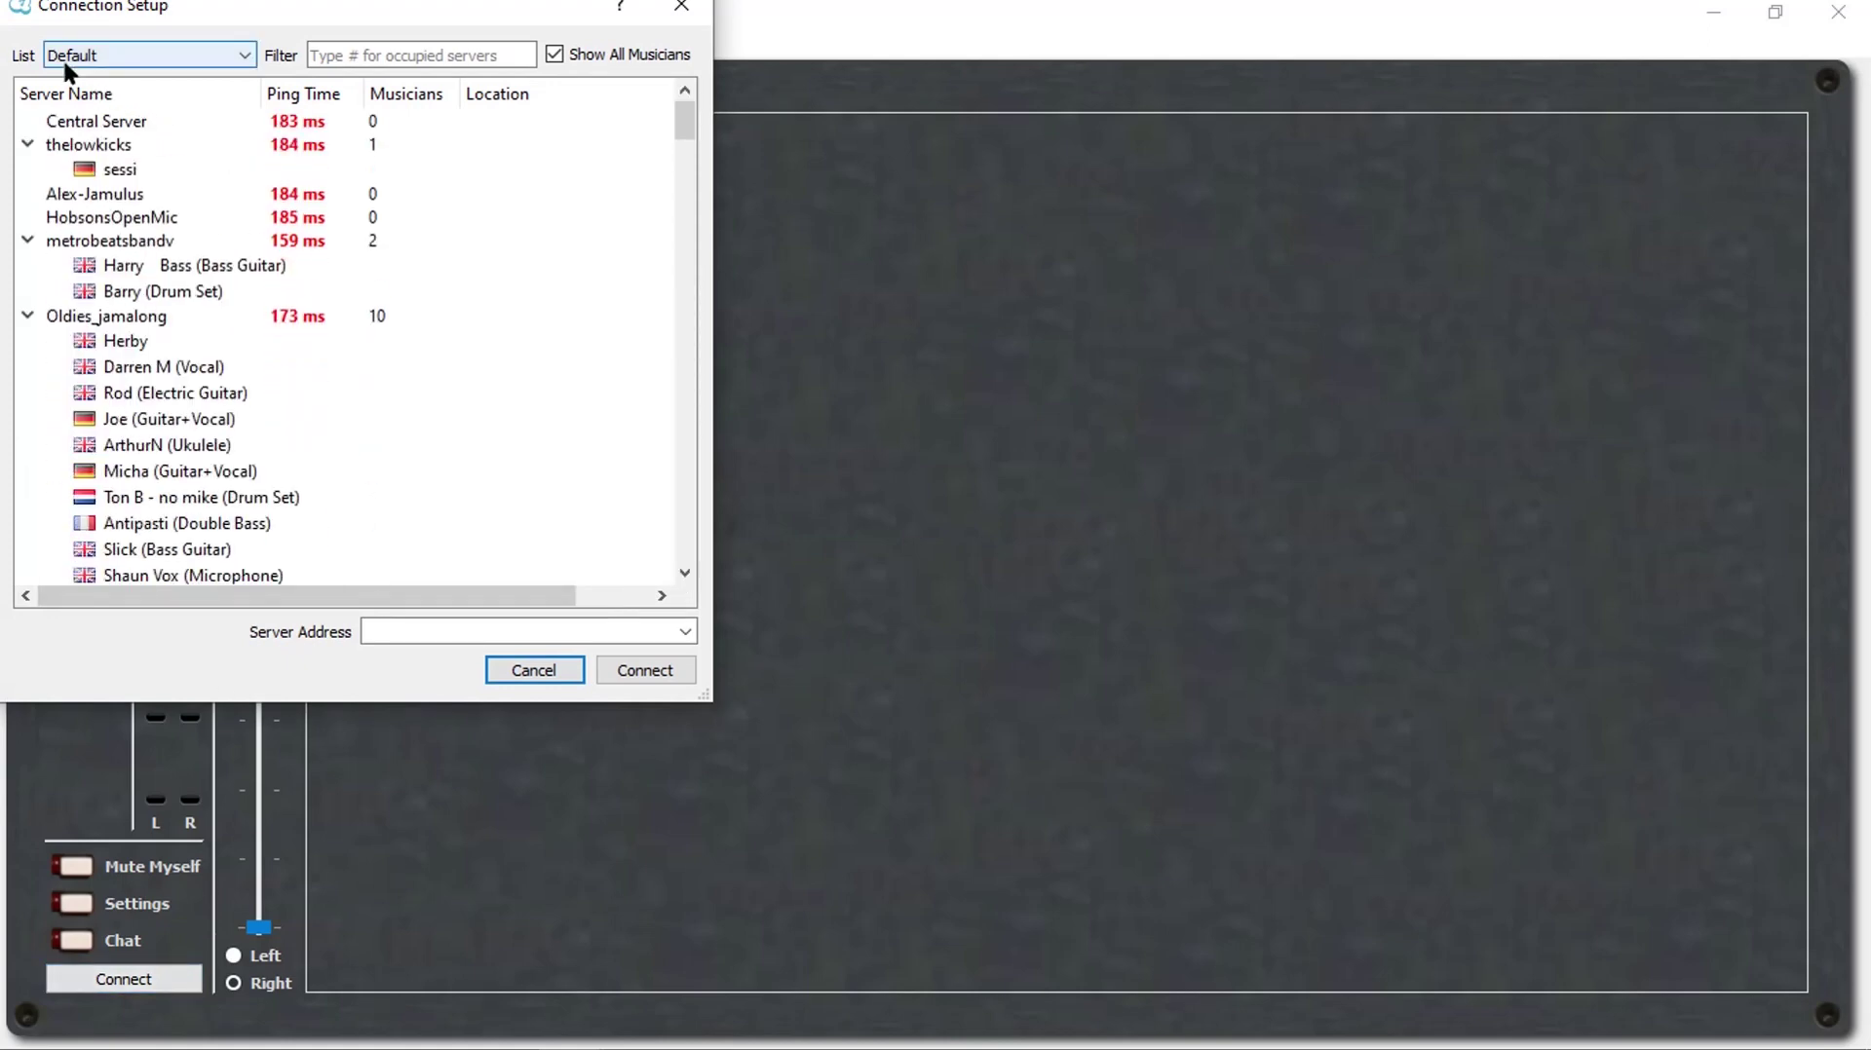
{"action": "left_click", "coordinate": [139, 57]}
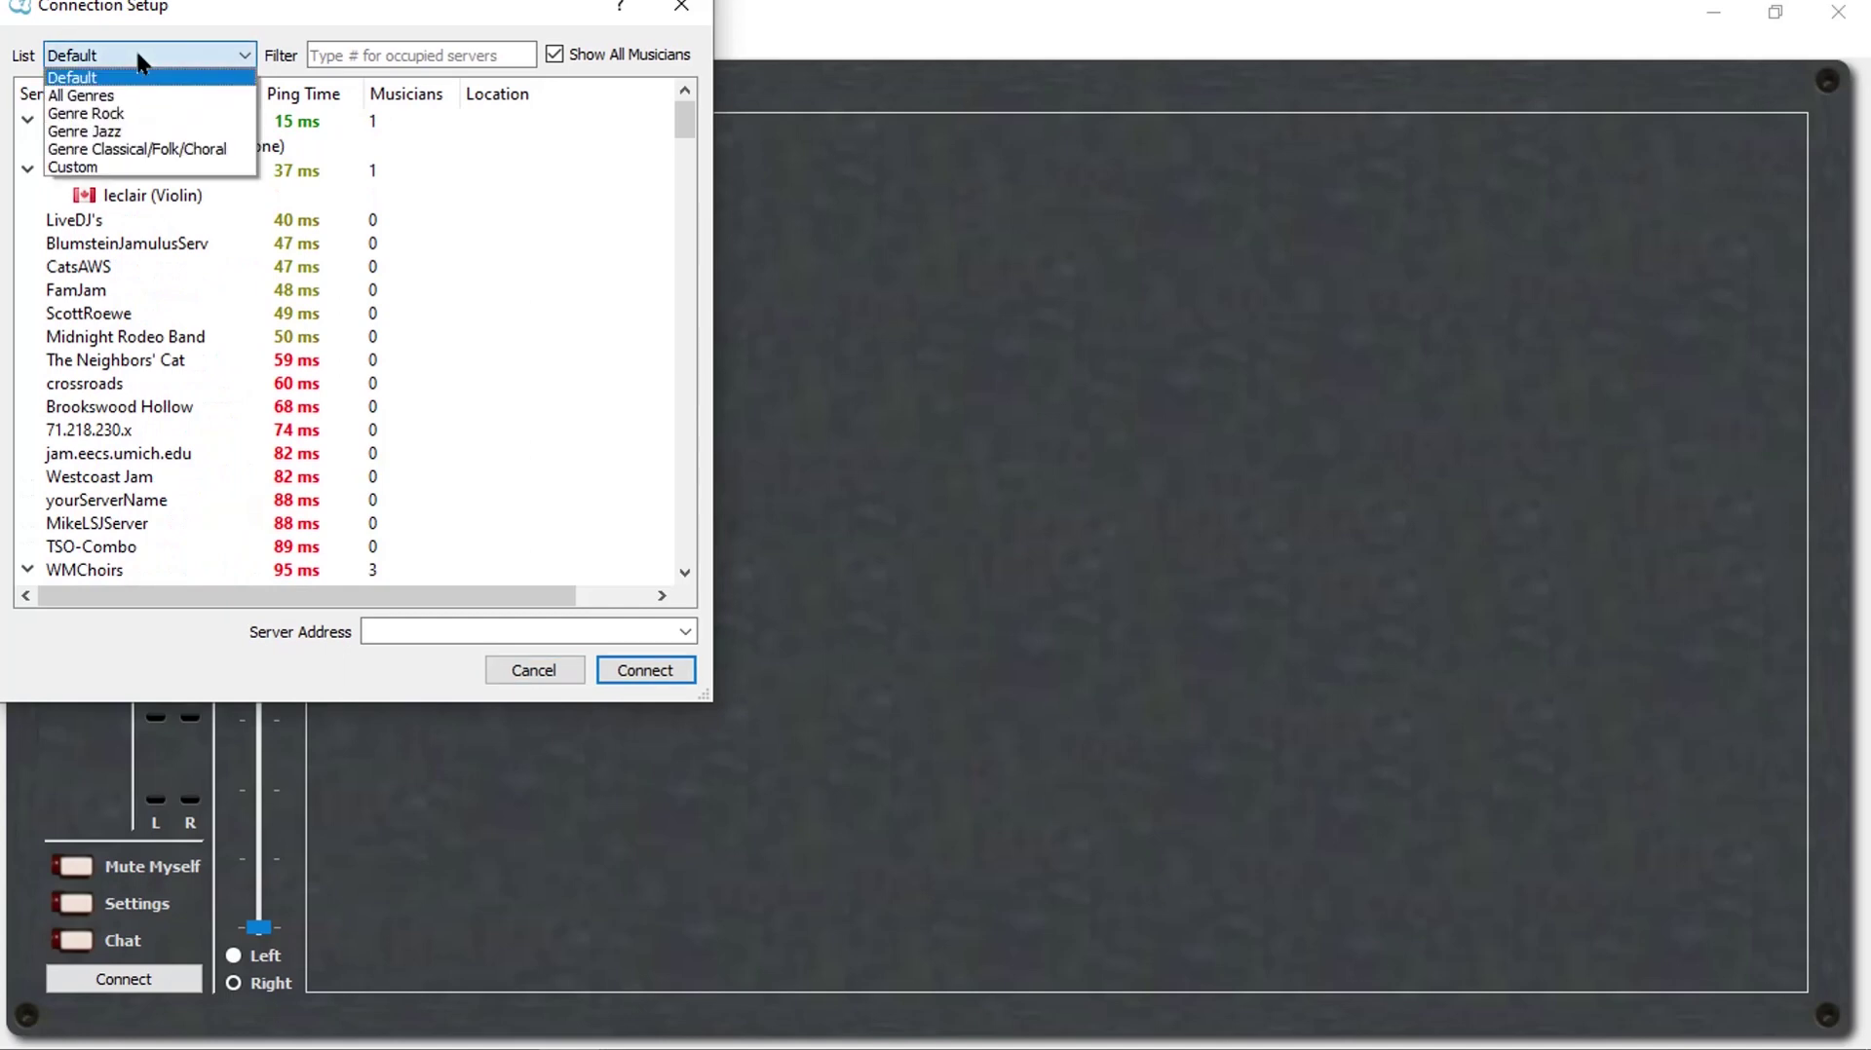
{"action": "left_click", "coordinate": [124, 166]}
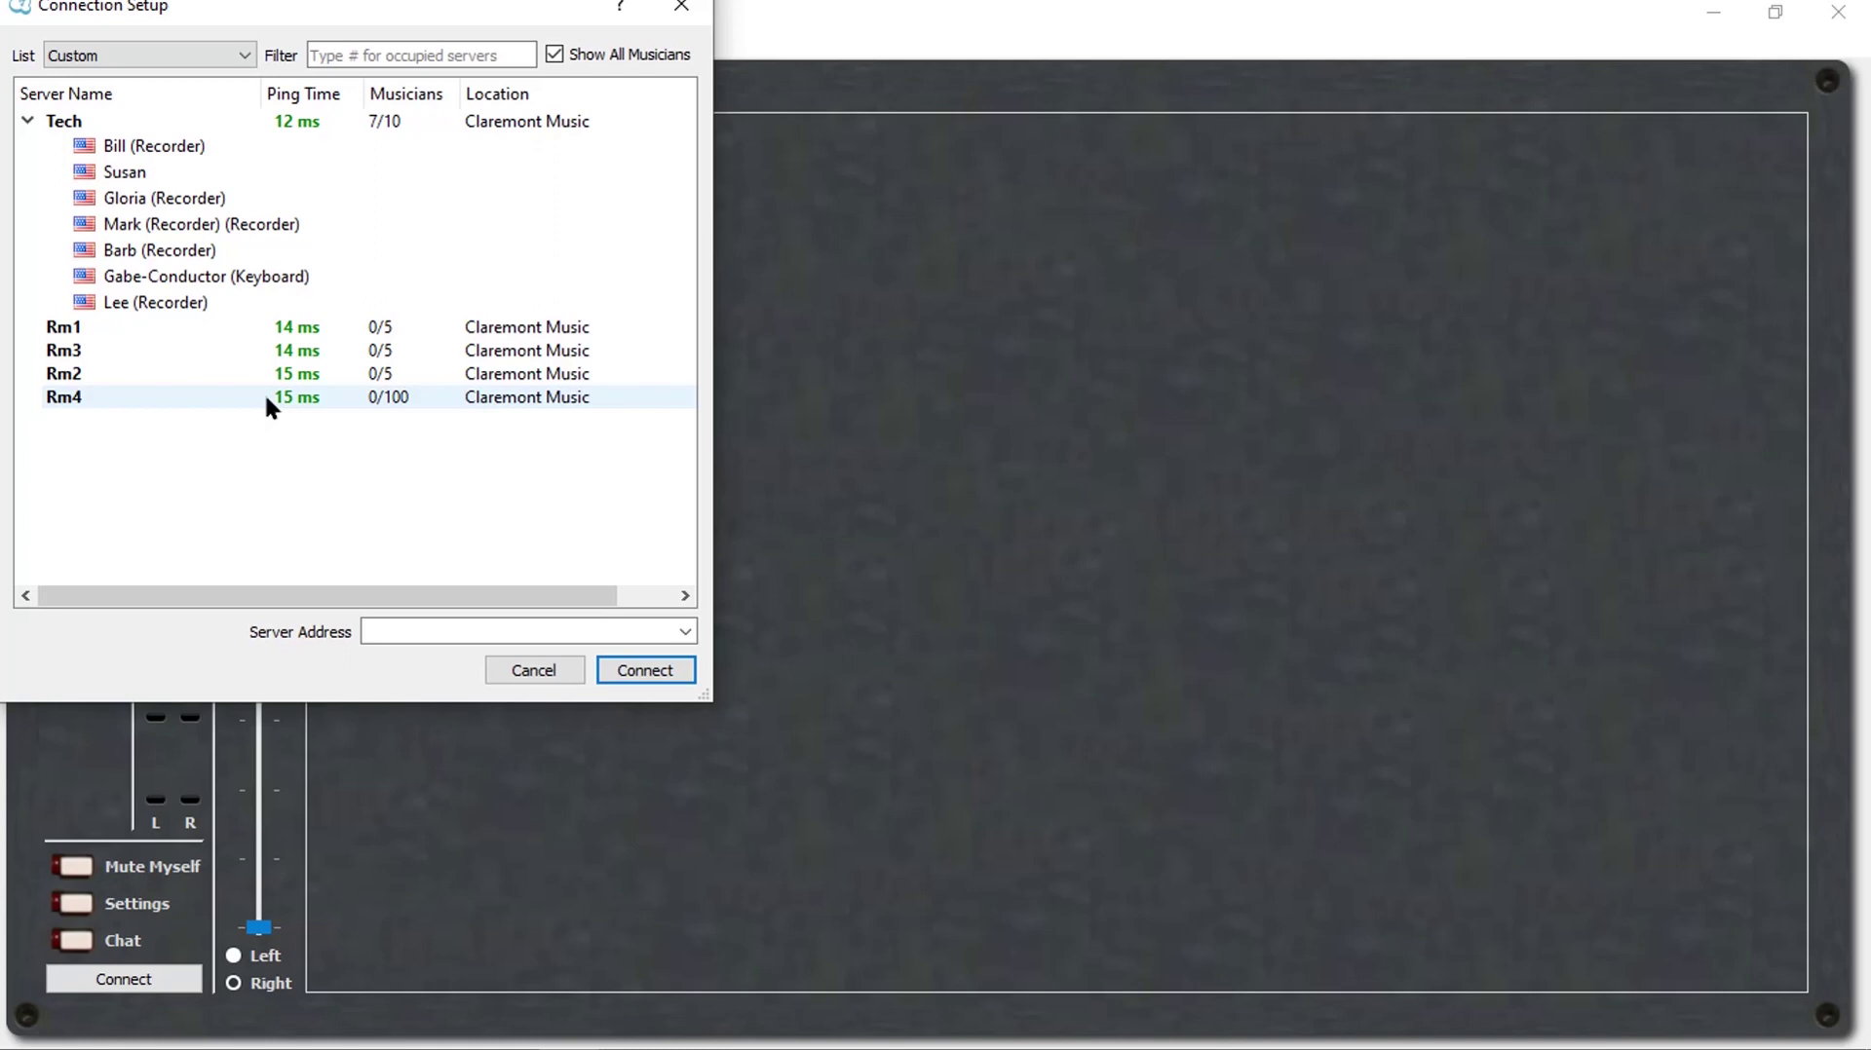
{"action": "left_click", "coordinate": [161, 398]}
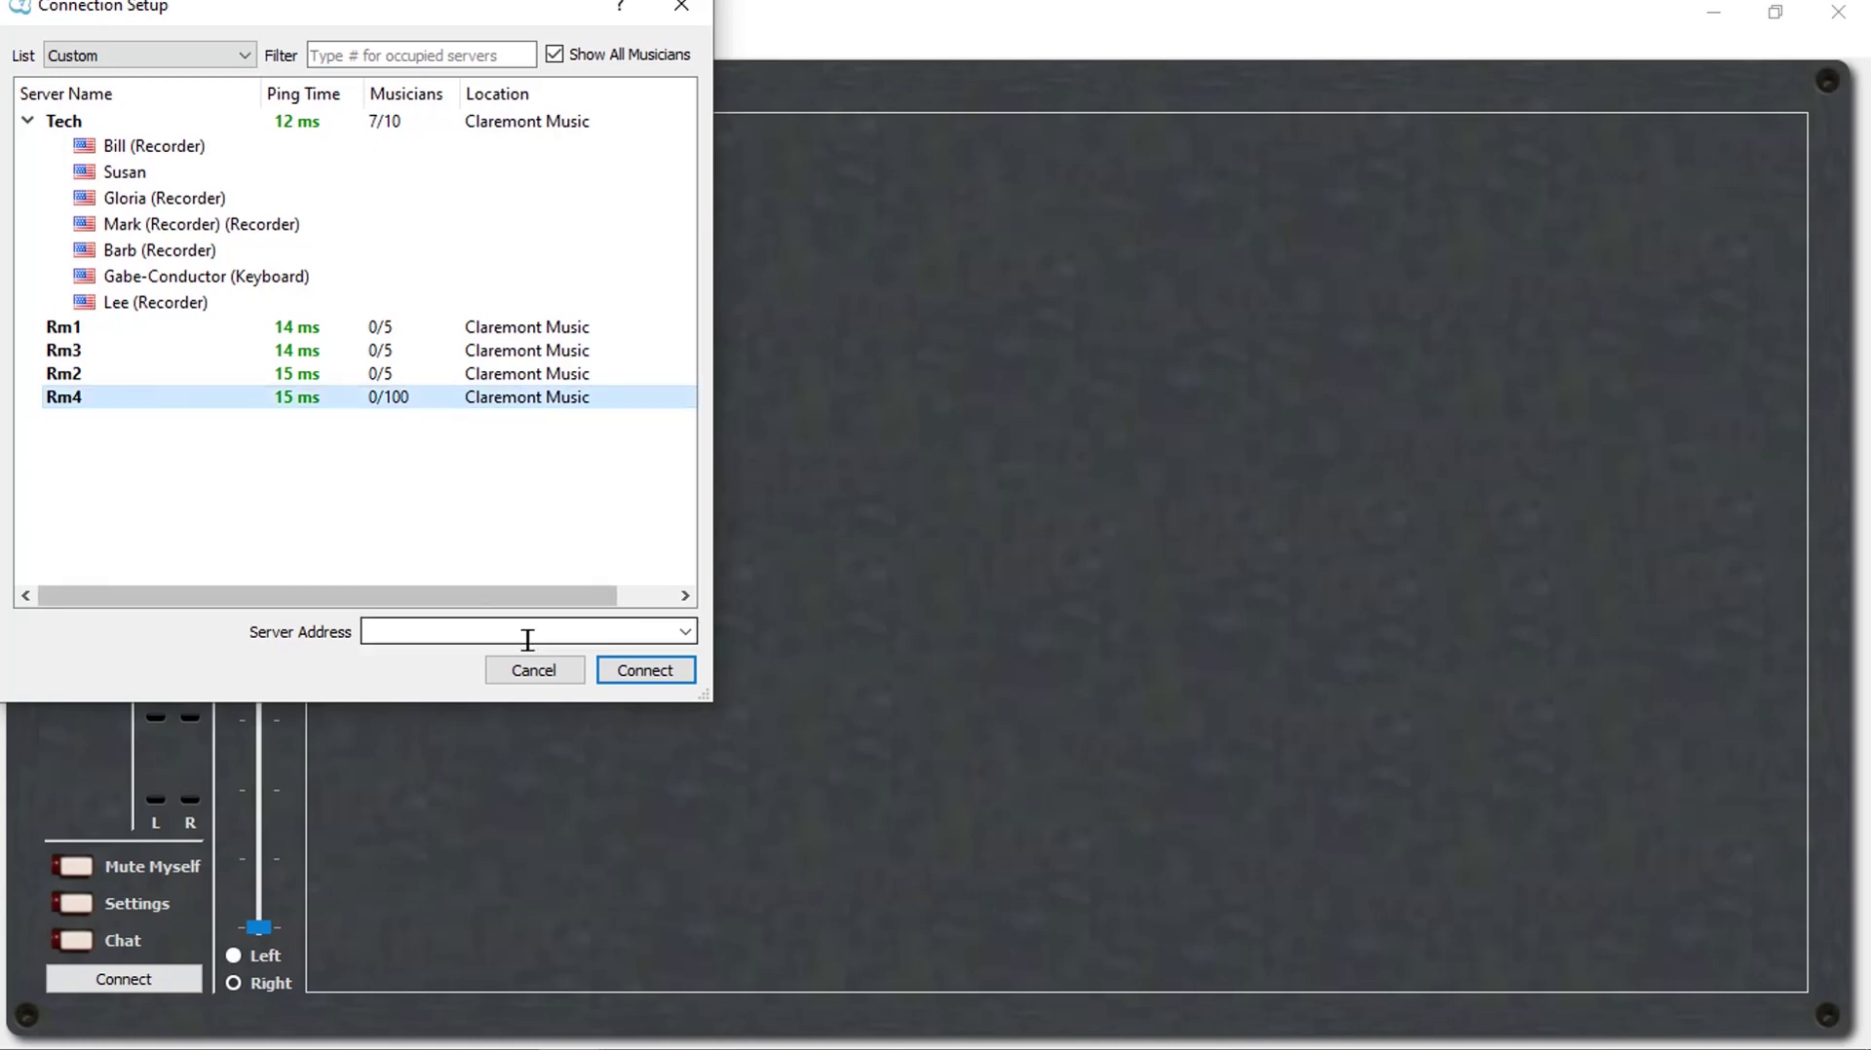
{"action": "left_click", "coordinate": [639, 669]}
{"action": "left_click", "coordinate": [97, 874]}
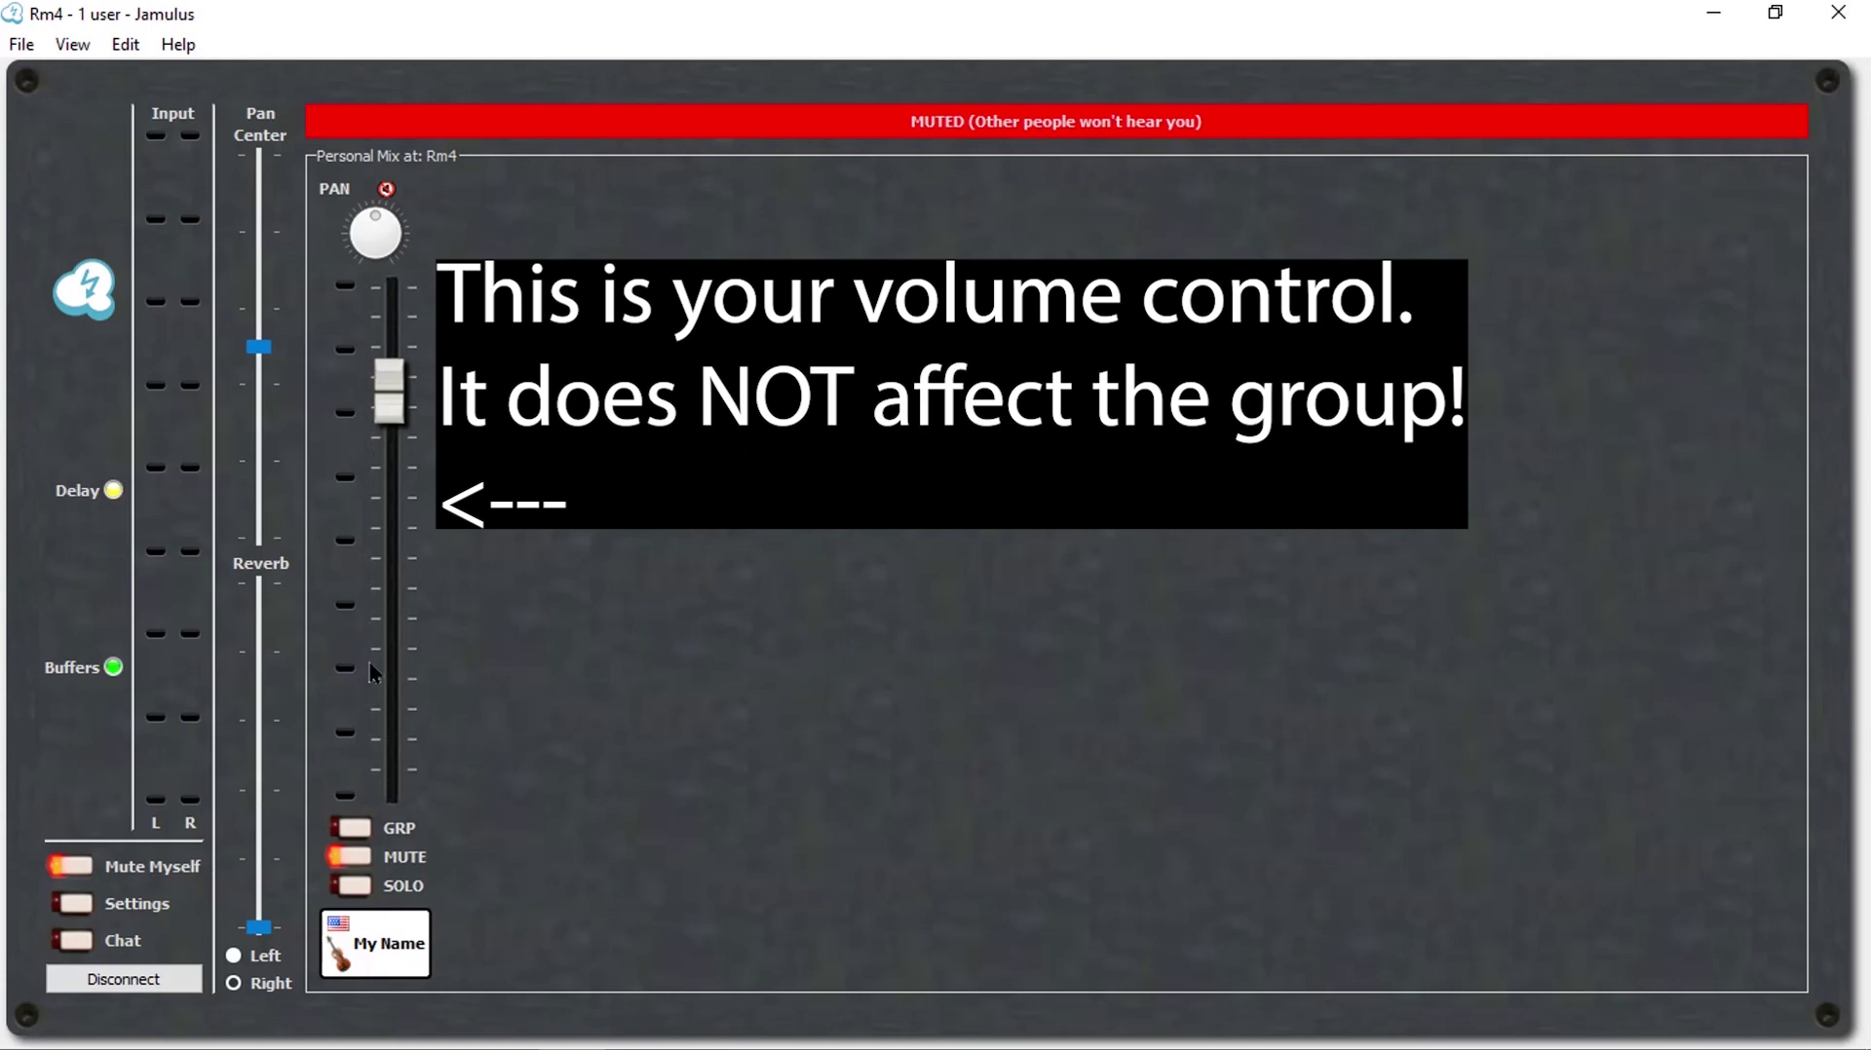
Raise the volume fader of your own channel slightly in the personal mix at Rm4.
{"action": "mouse_move", "coordinate": [392, 417]}
{"action": "left_mouse_down"}
{"action": "mouse_move", "coordinate": [391, 501]}
{"action": "mouse_move", "coordinate": [392, 390]}
{"action": "left_mouse_up"}
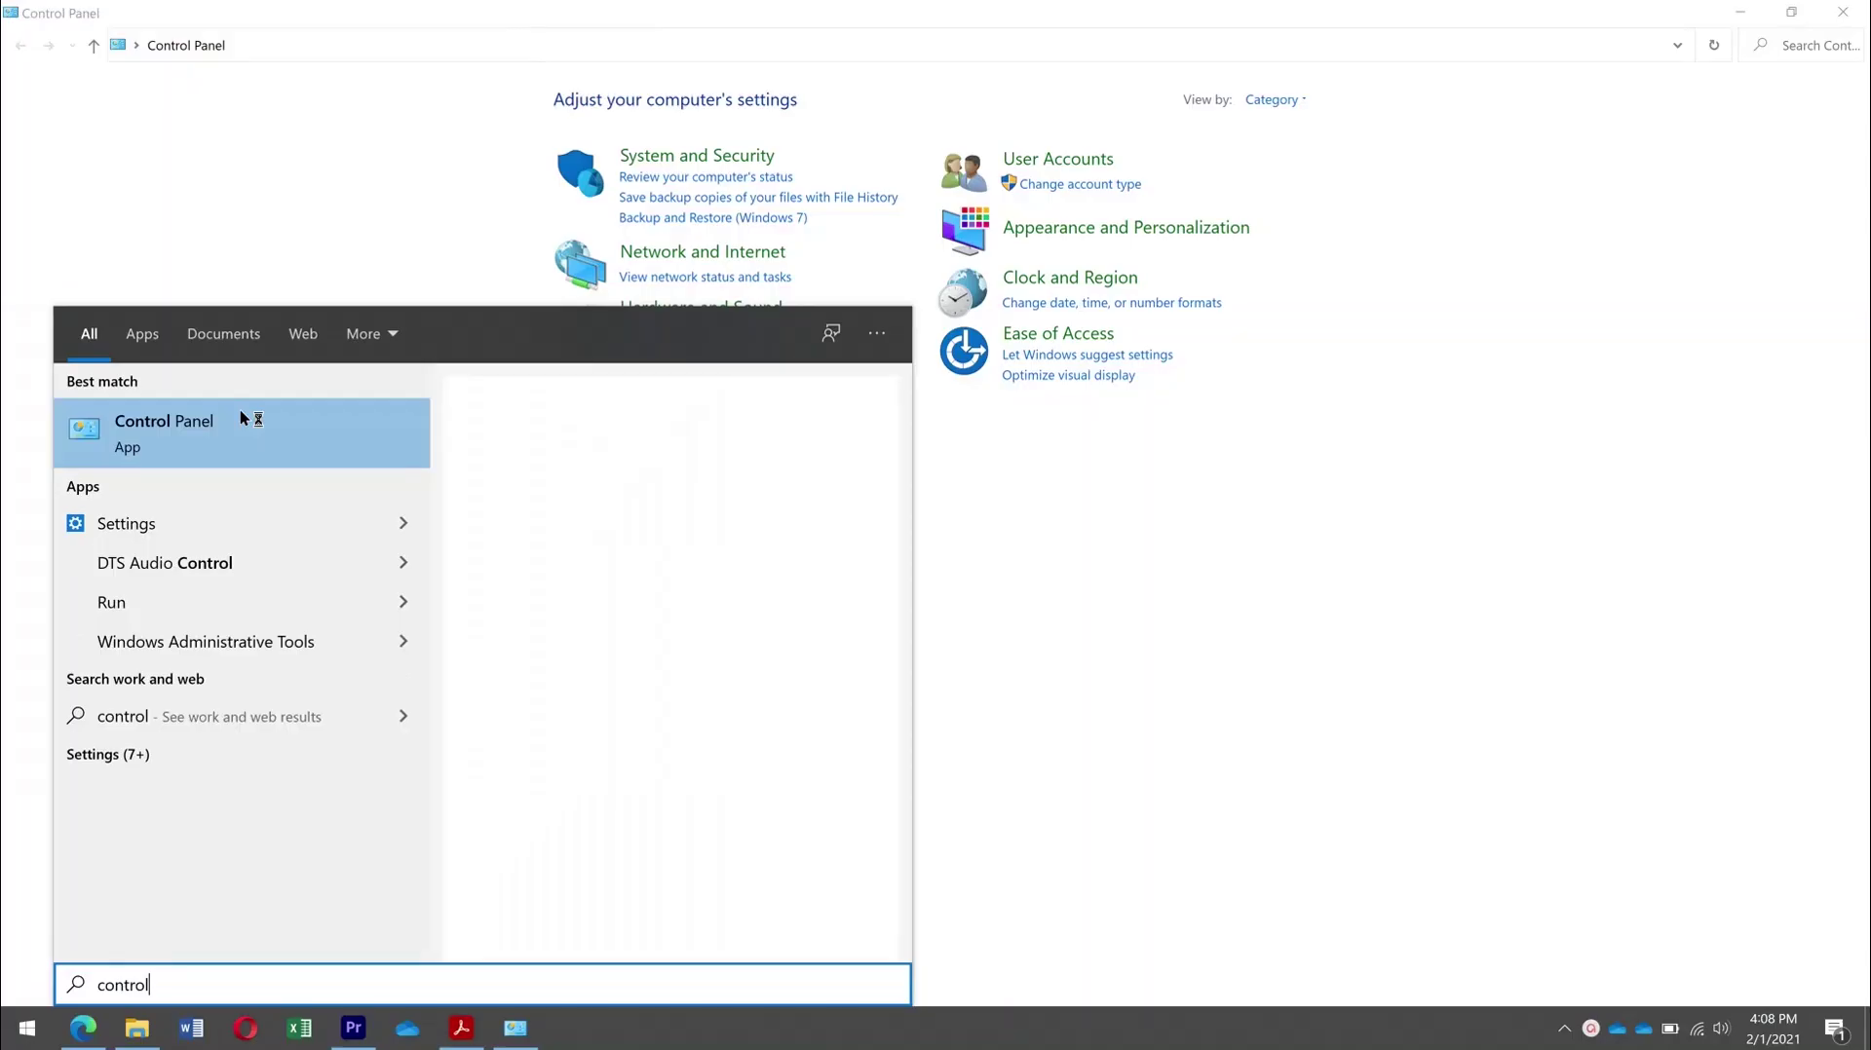
Switch to the Windows Control Panel and set the level of the Realtek Microphone recording device to 81 in its sound properties.
{"action": "left_click", "coordinate": [240, 409]}
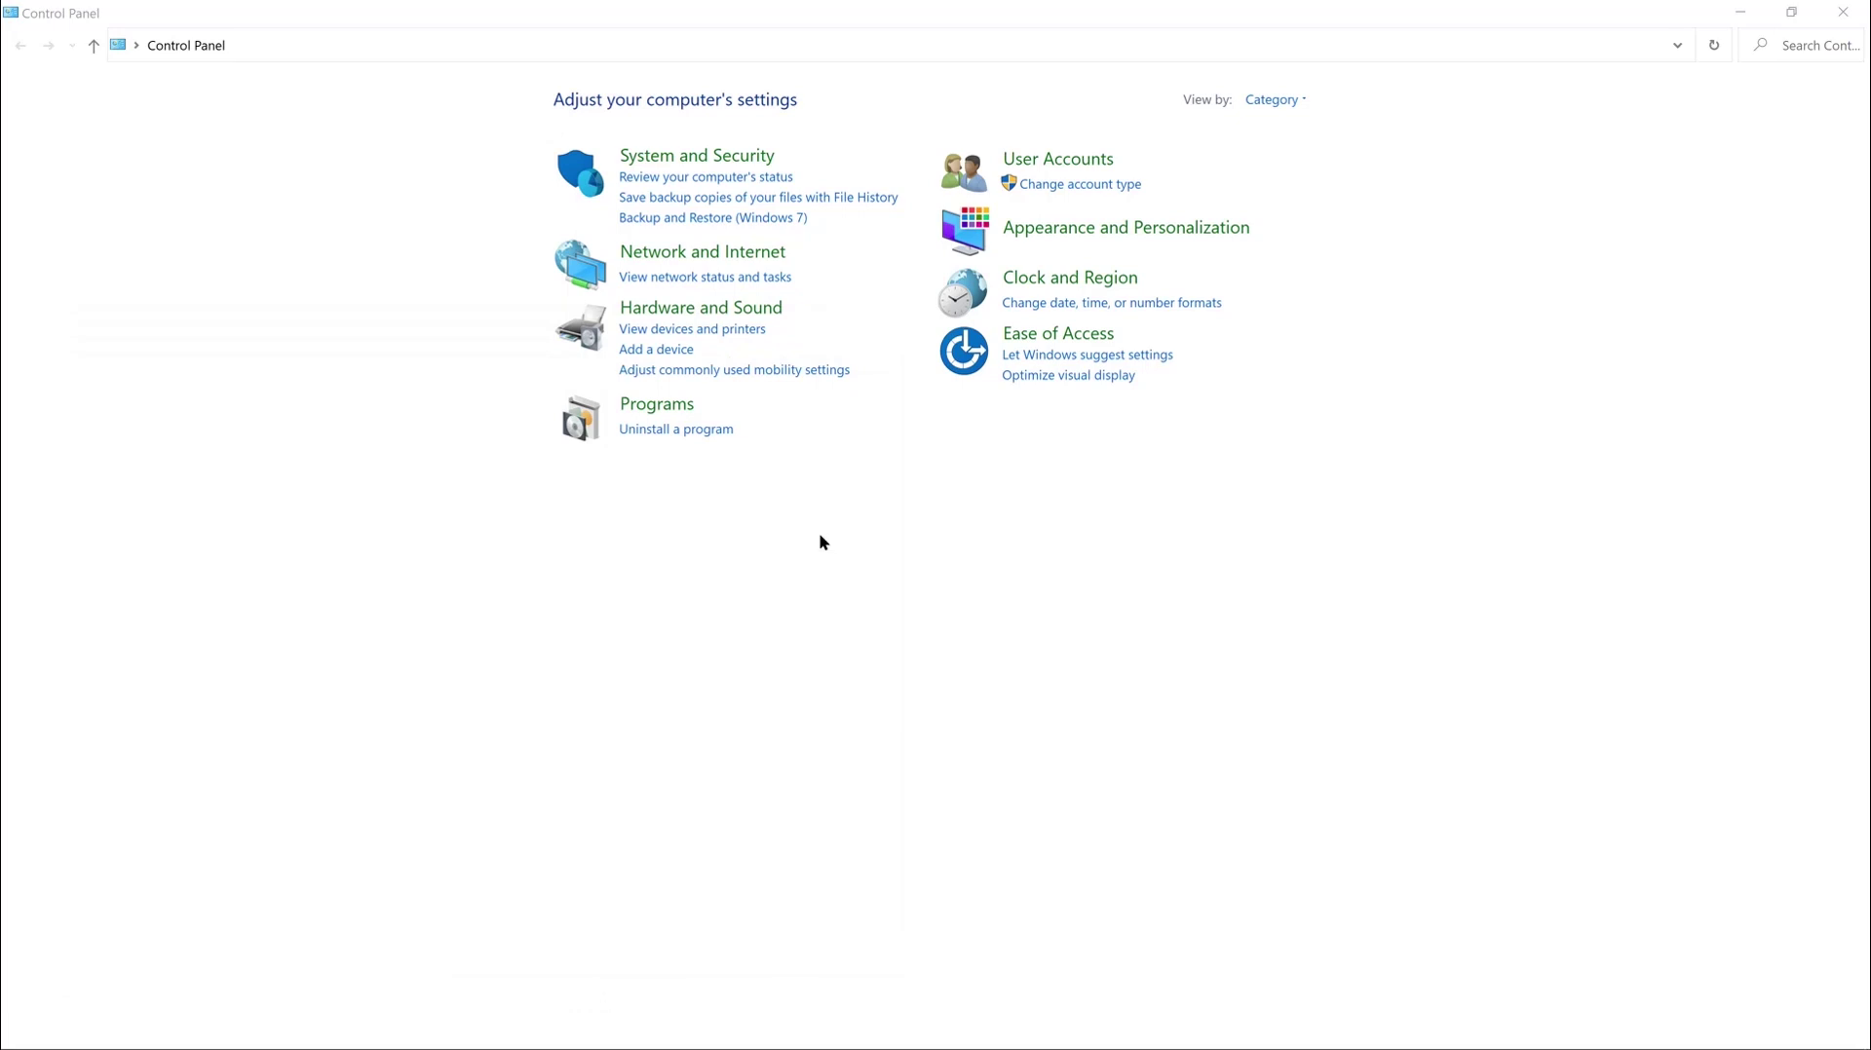
{"action": "left_click", "coordinate": [687, 310]}
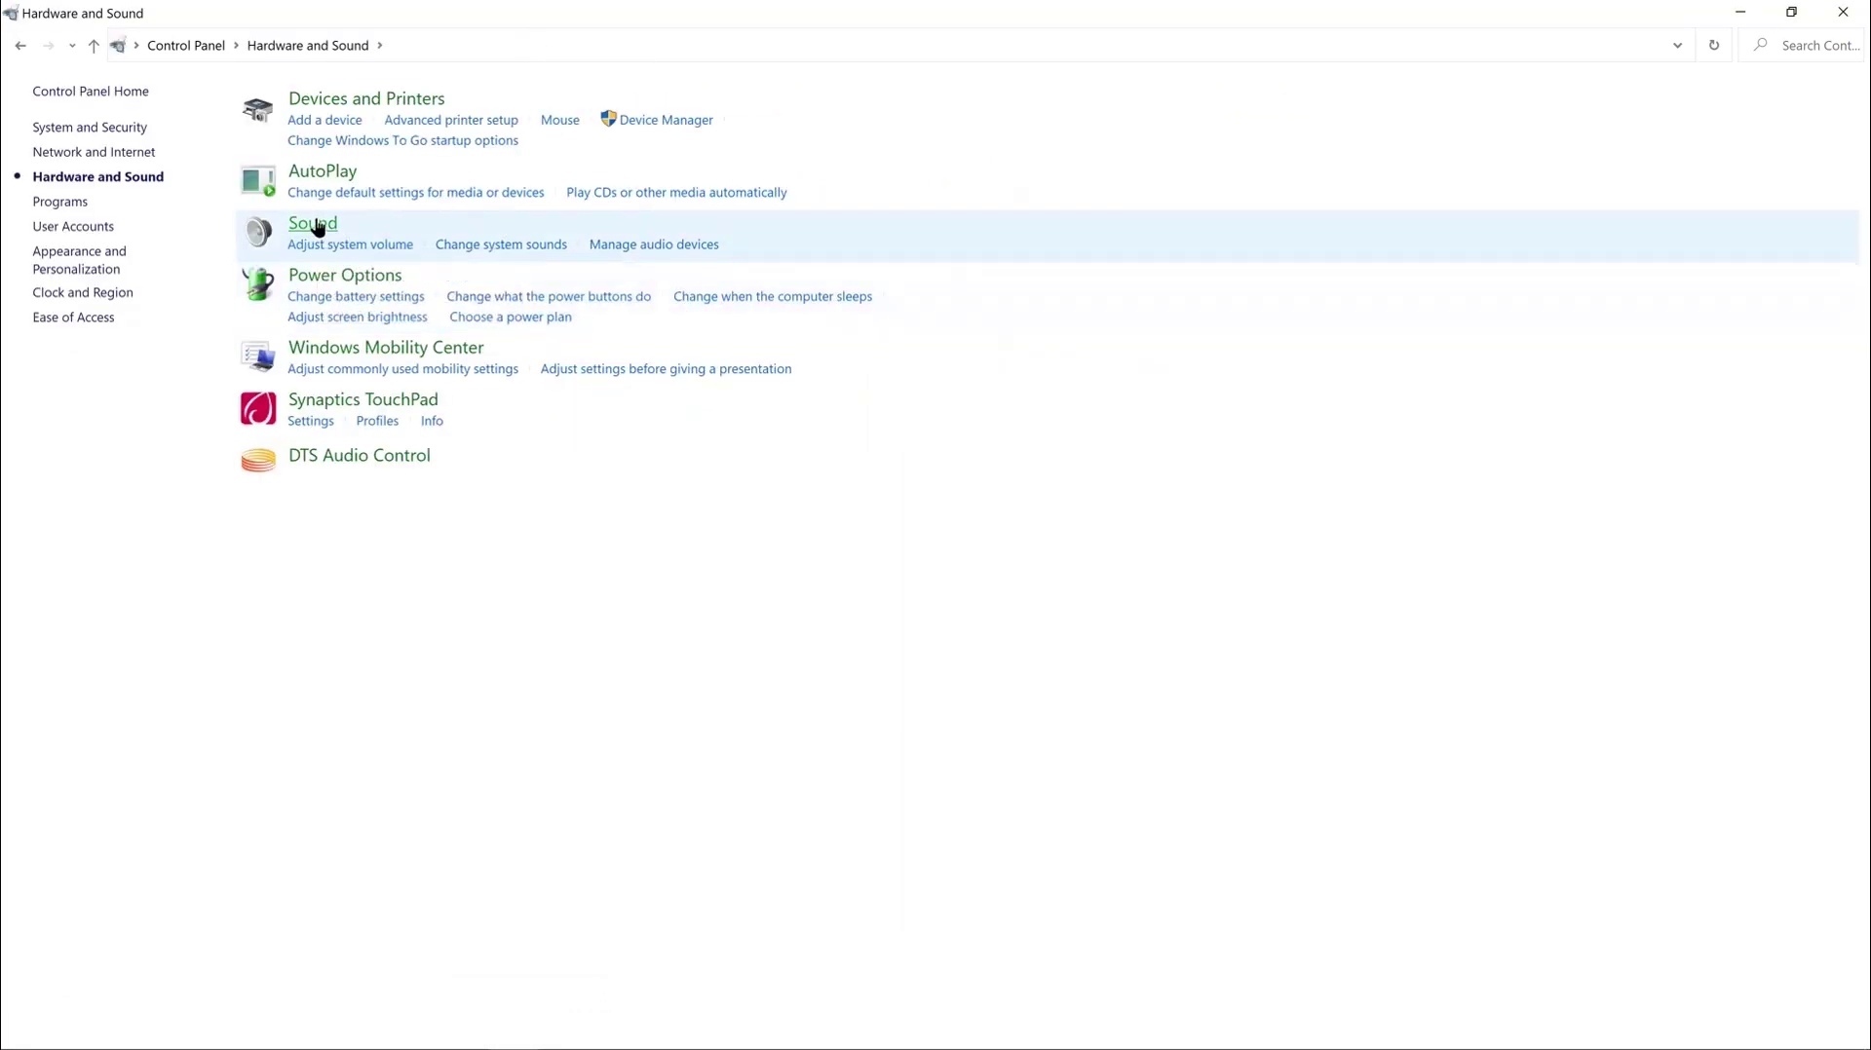
{"action": "left_click", "coordinate": [314, 224]}
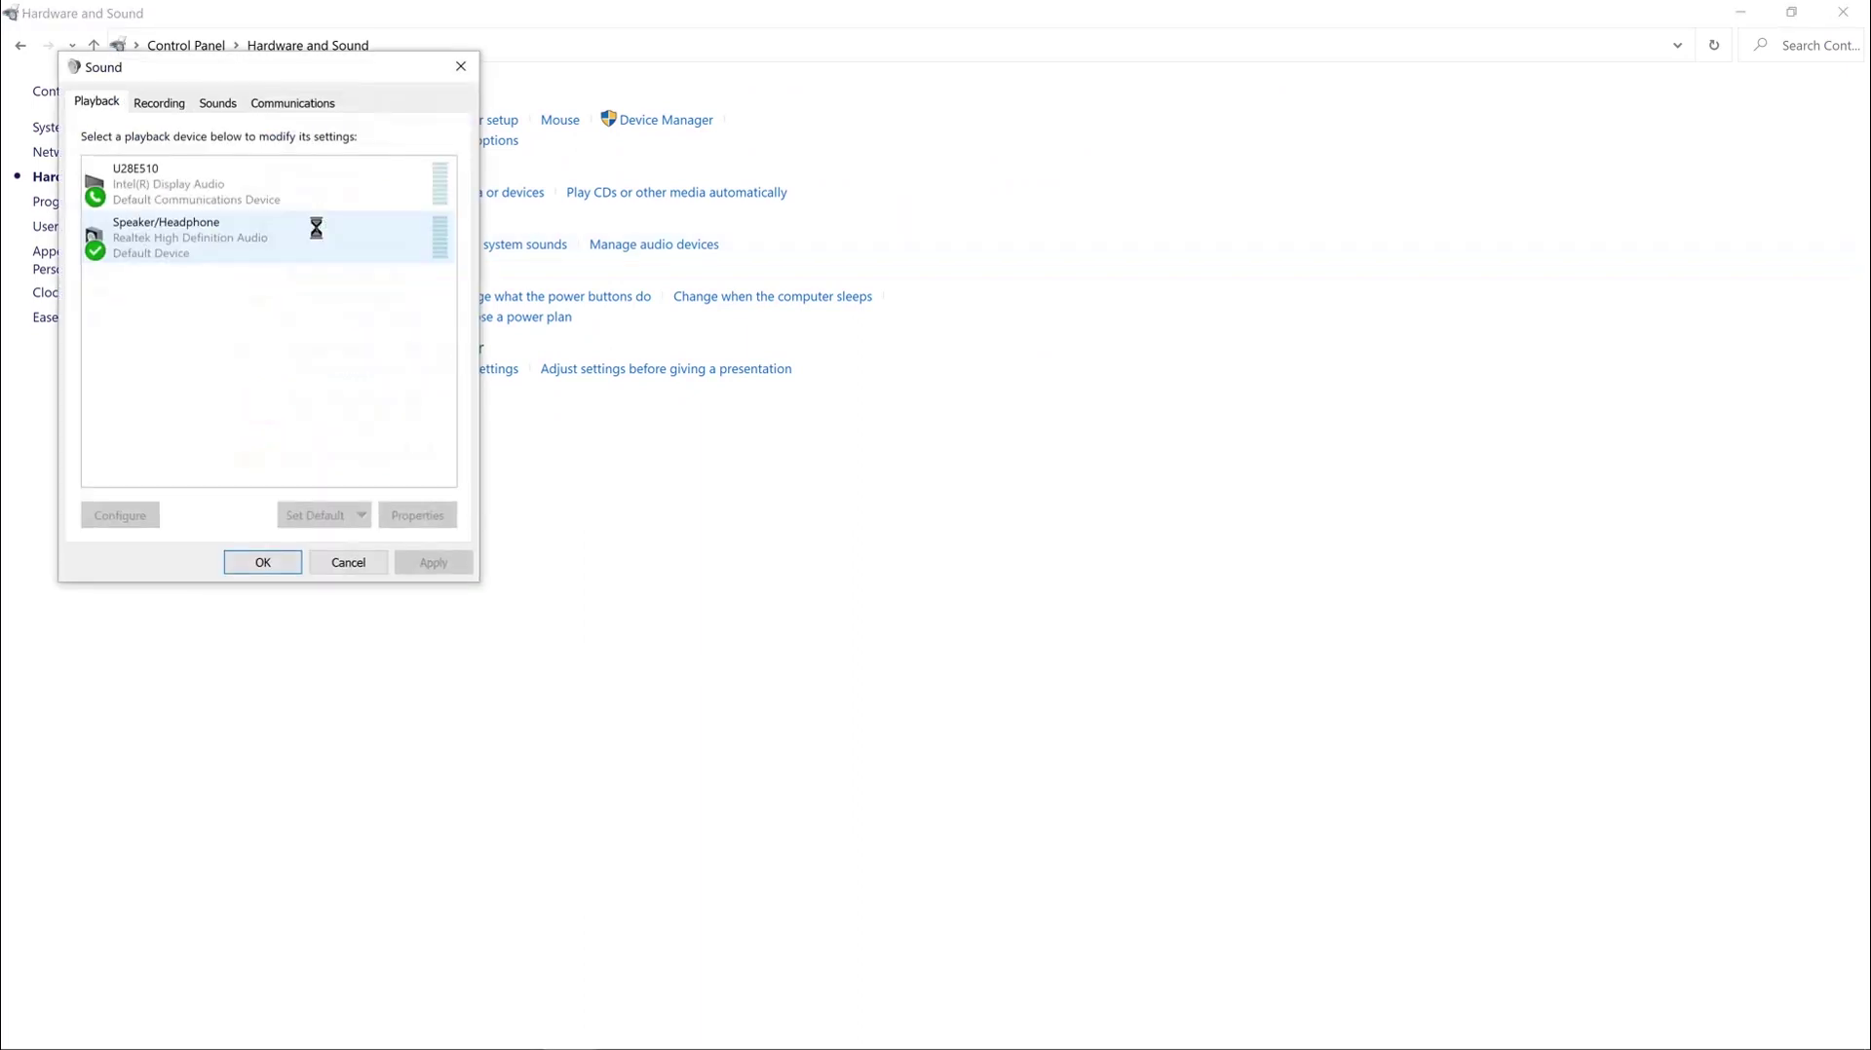
{"action": "left_click", "coordinate": [159, 103]}
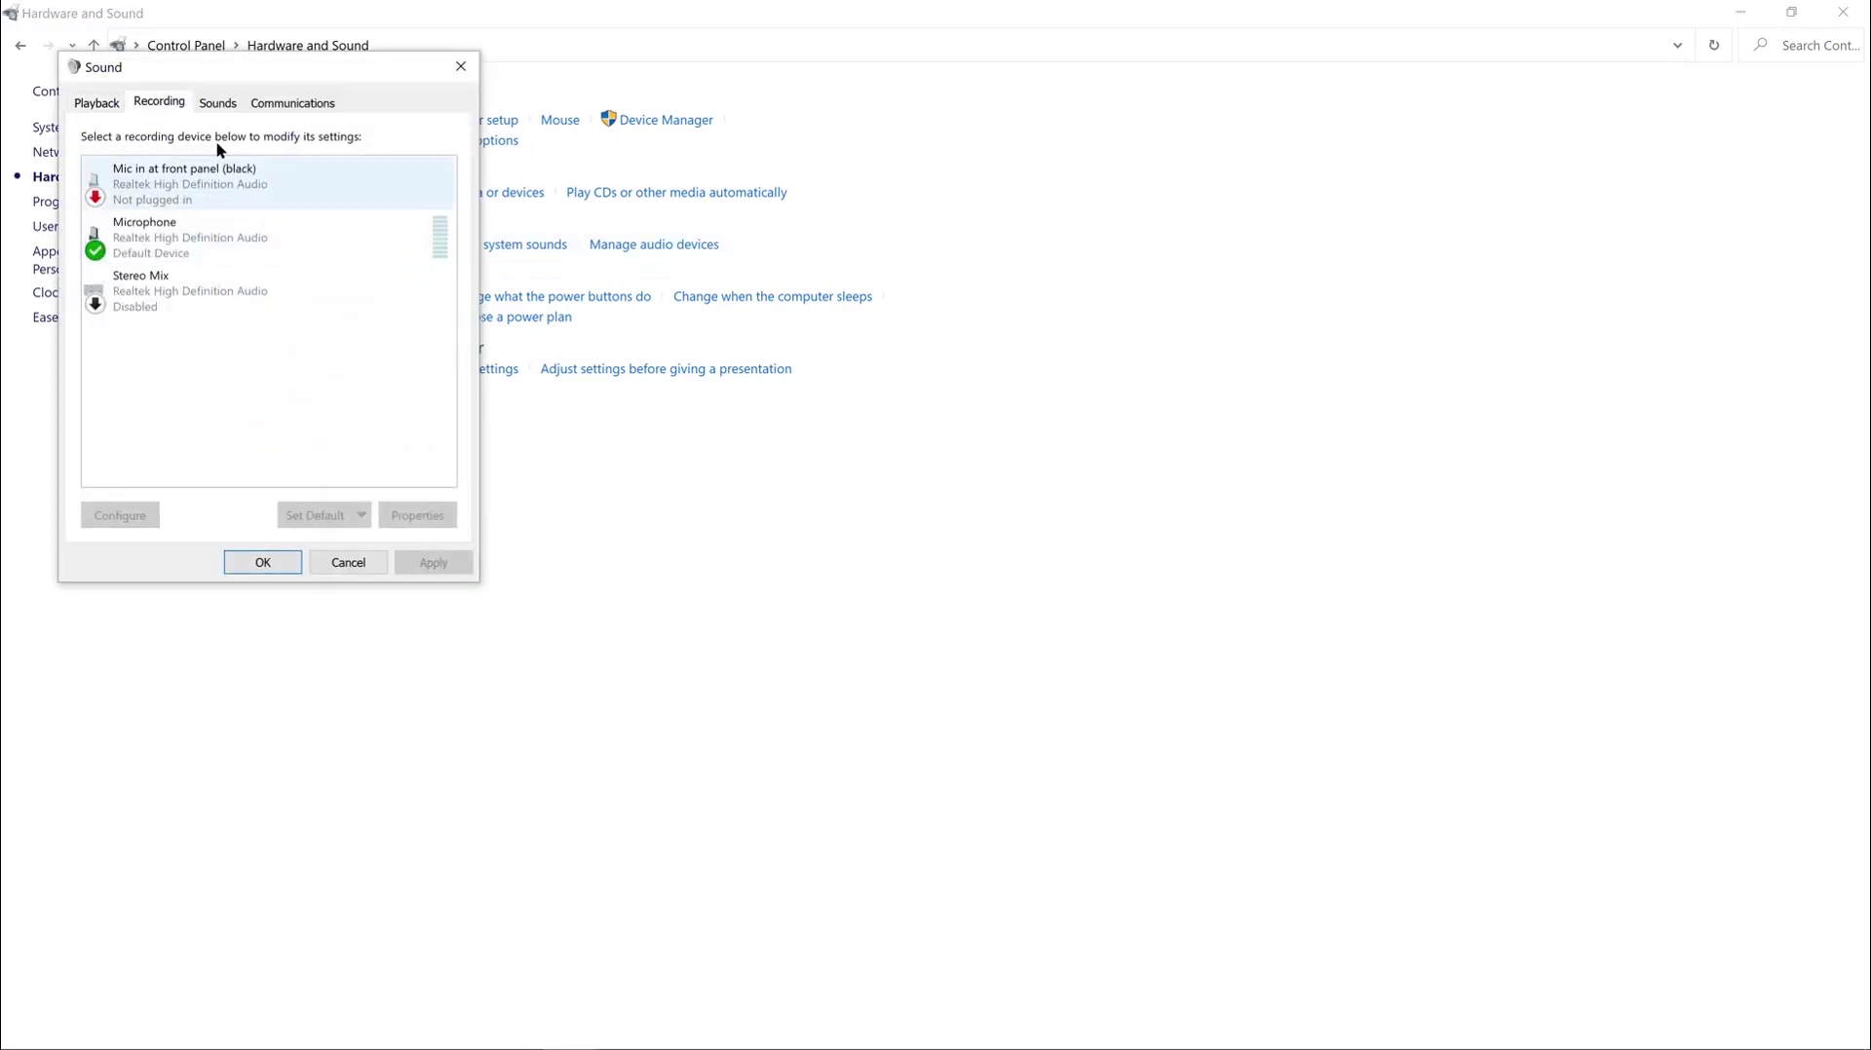
{"action": "left_click", "coordinate": [142, 230]}
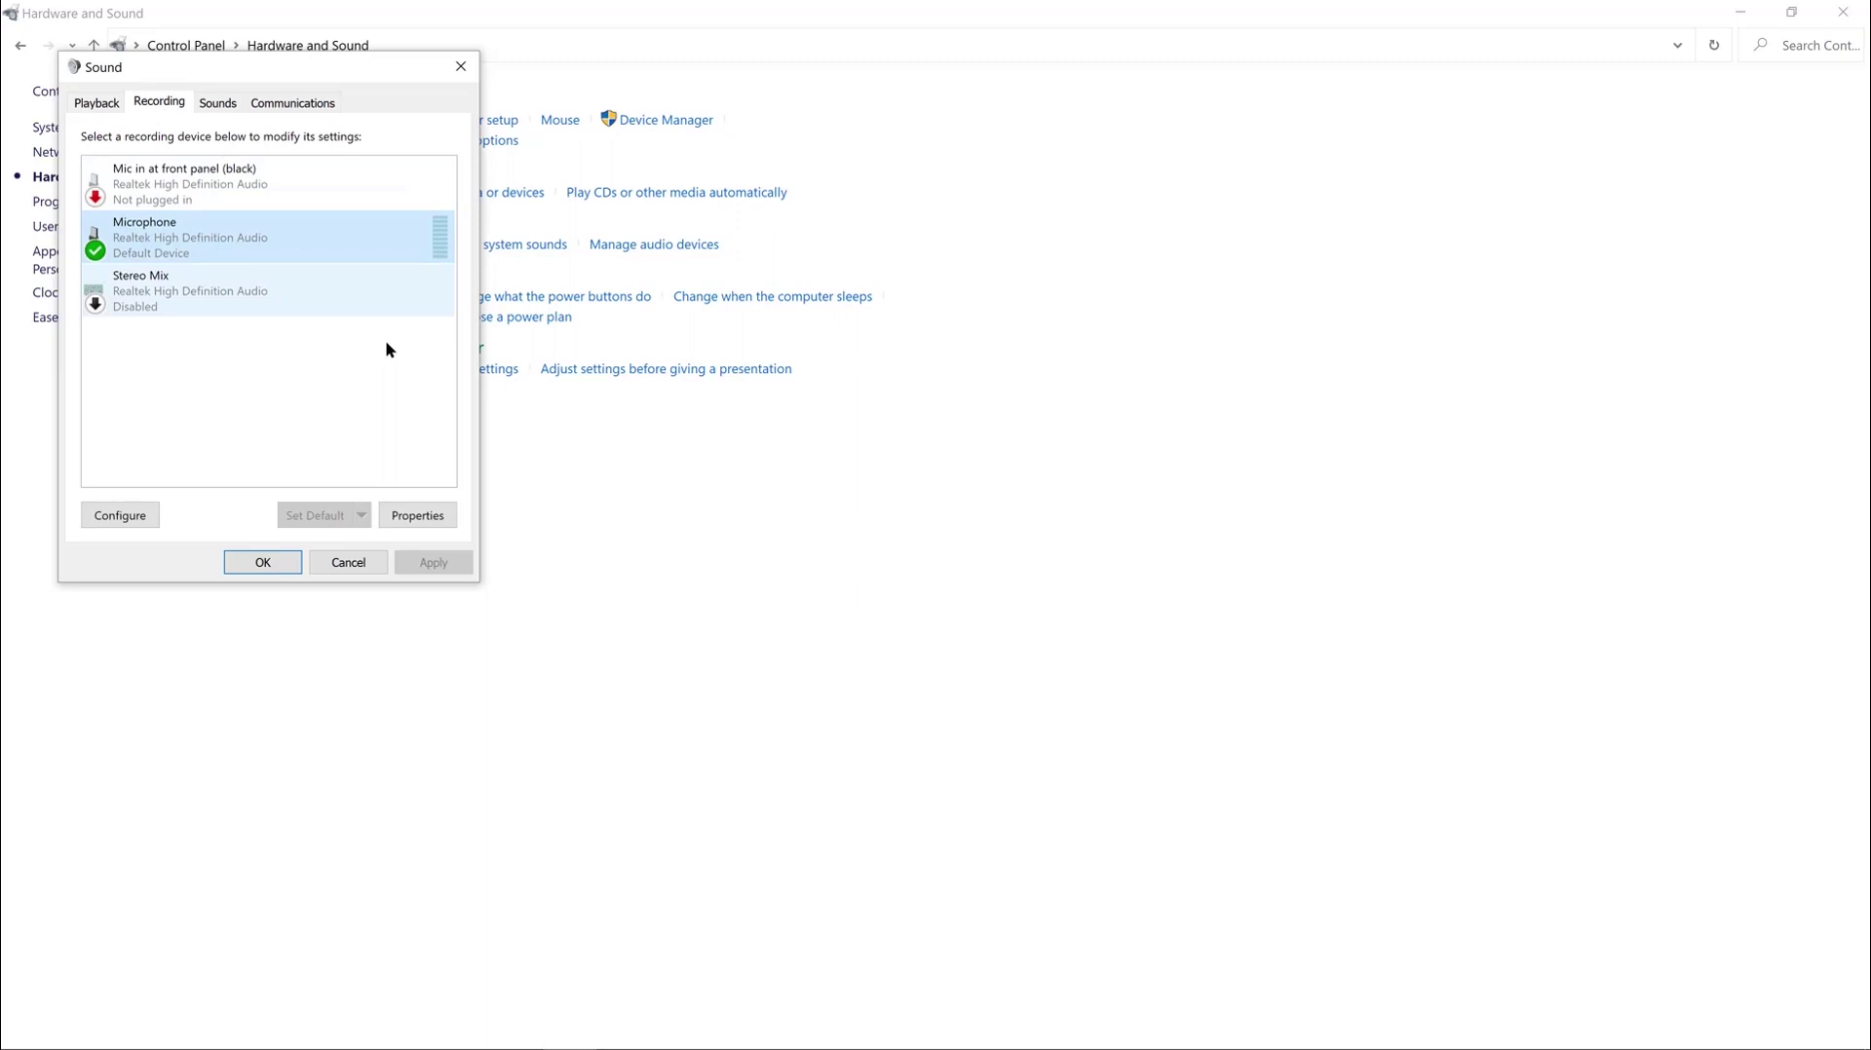
{"action": "left_click", "coordinate": [419, 516]}
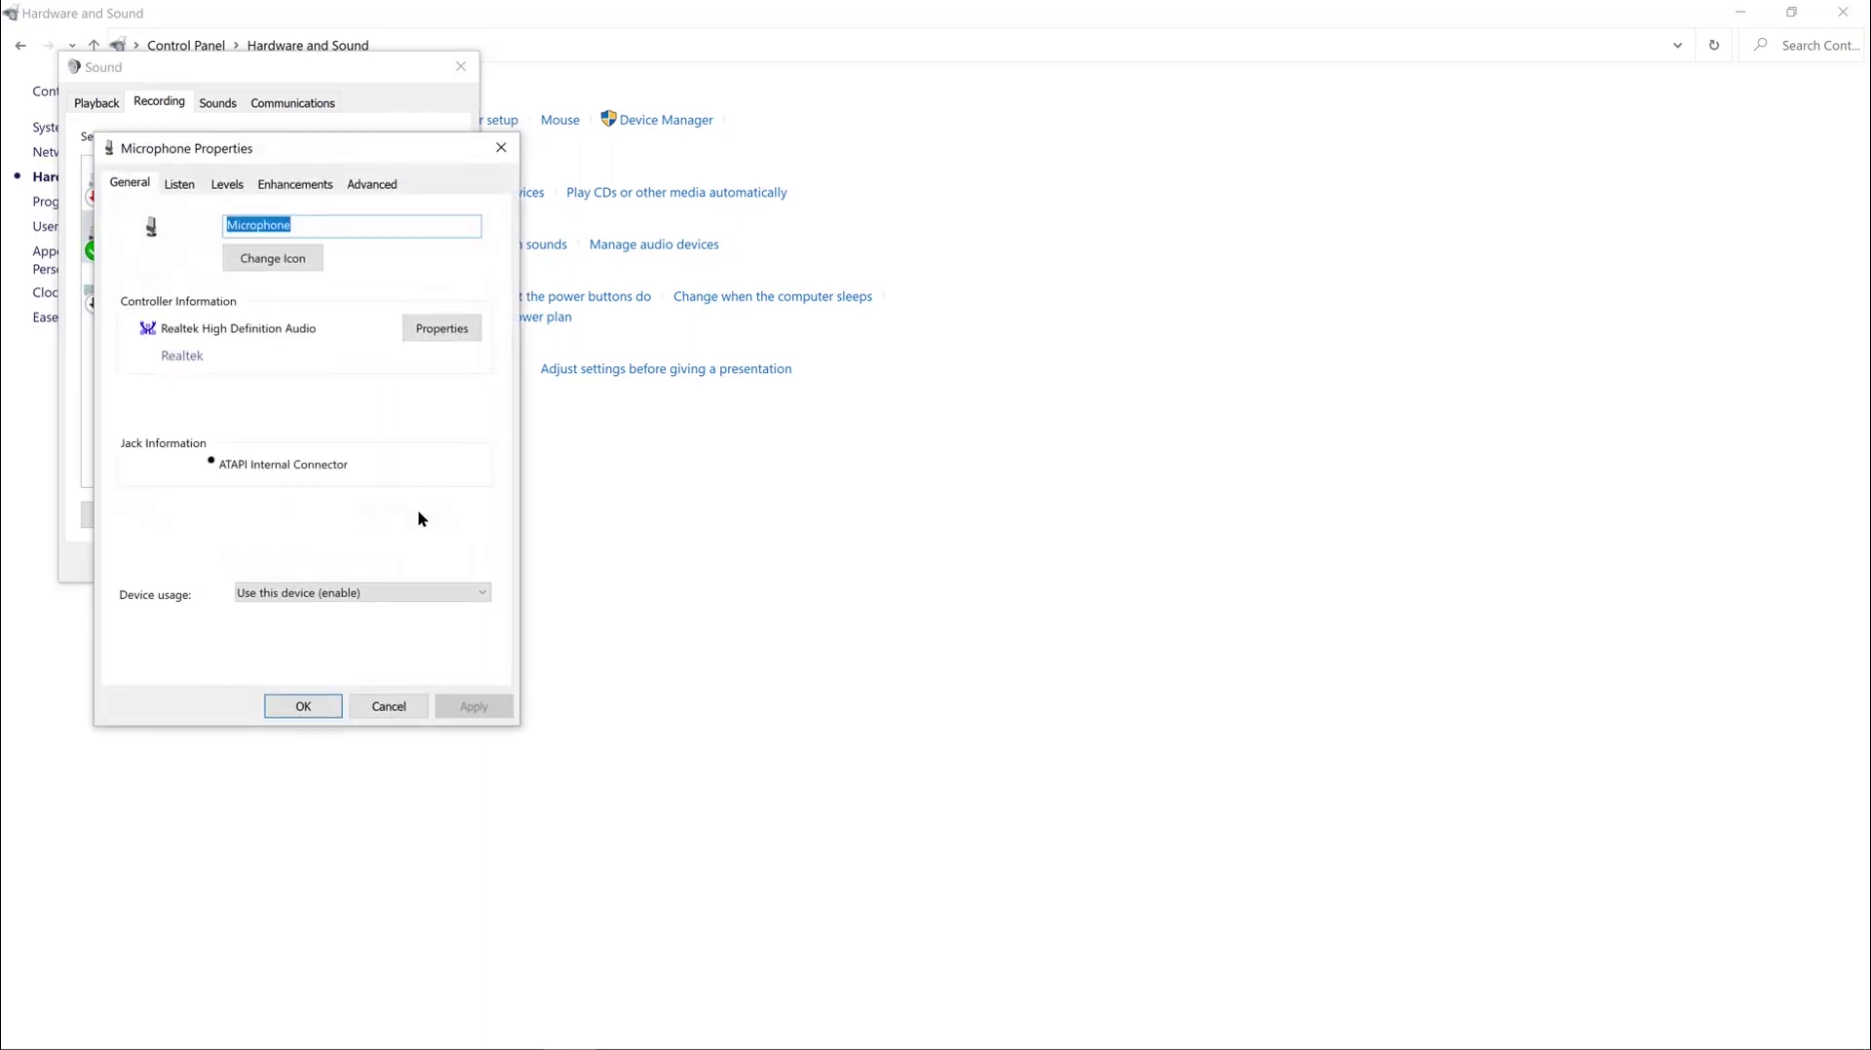
{"action": "left_click", "coordinate": [230, 184]}
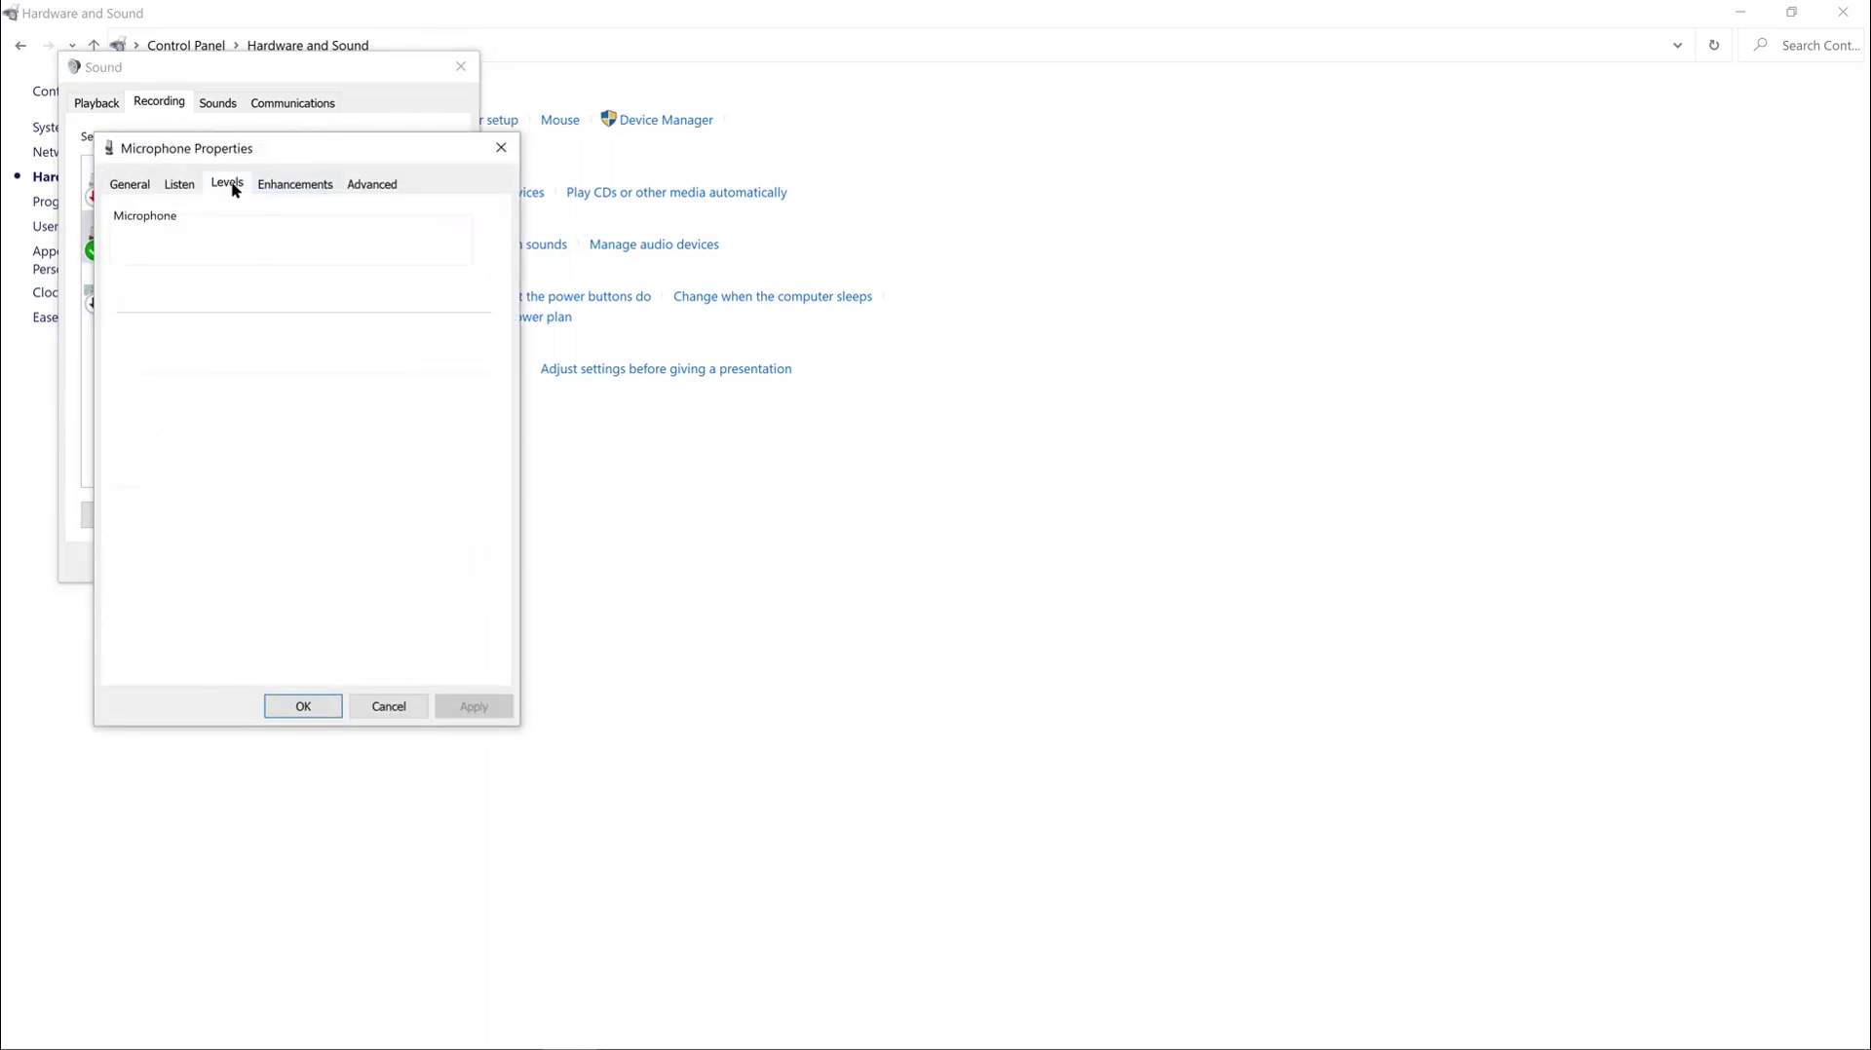
{"action": "mouse_move", "coordinate": [256, 238]}
{"action": "left_mouse_down"}
{"action": "mouse_move", "coordinate": [195, 242]}
{"action": "mouse_move", "coordinate": [262, 240]}
{"action": "left_mouse_up"}
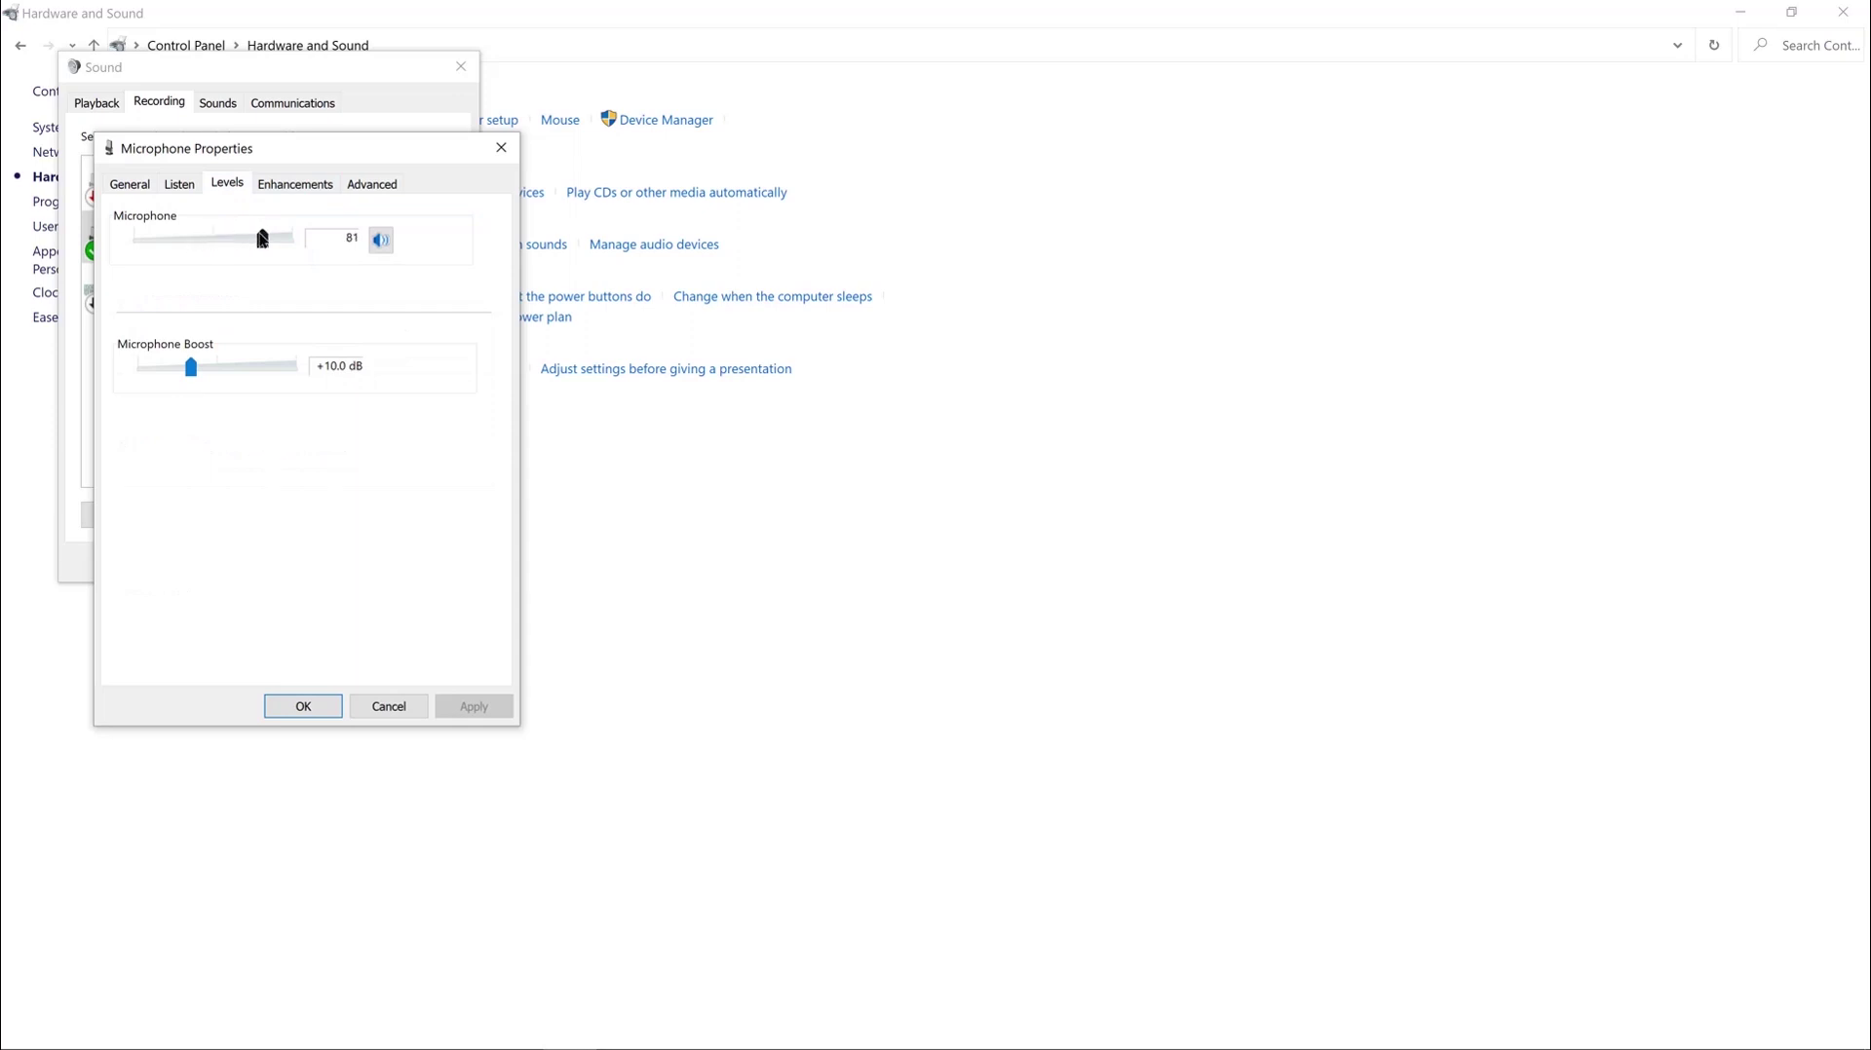
Set the microphone's default format to 2 channel, 16 bit, 48000 Hz (DVD Quality) and accept the sound settings.
{"action": "left_click", "coordinate": [360, 185]}
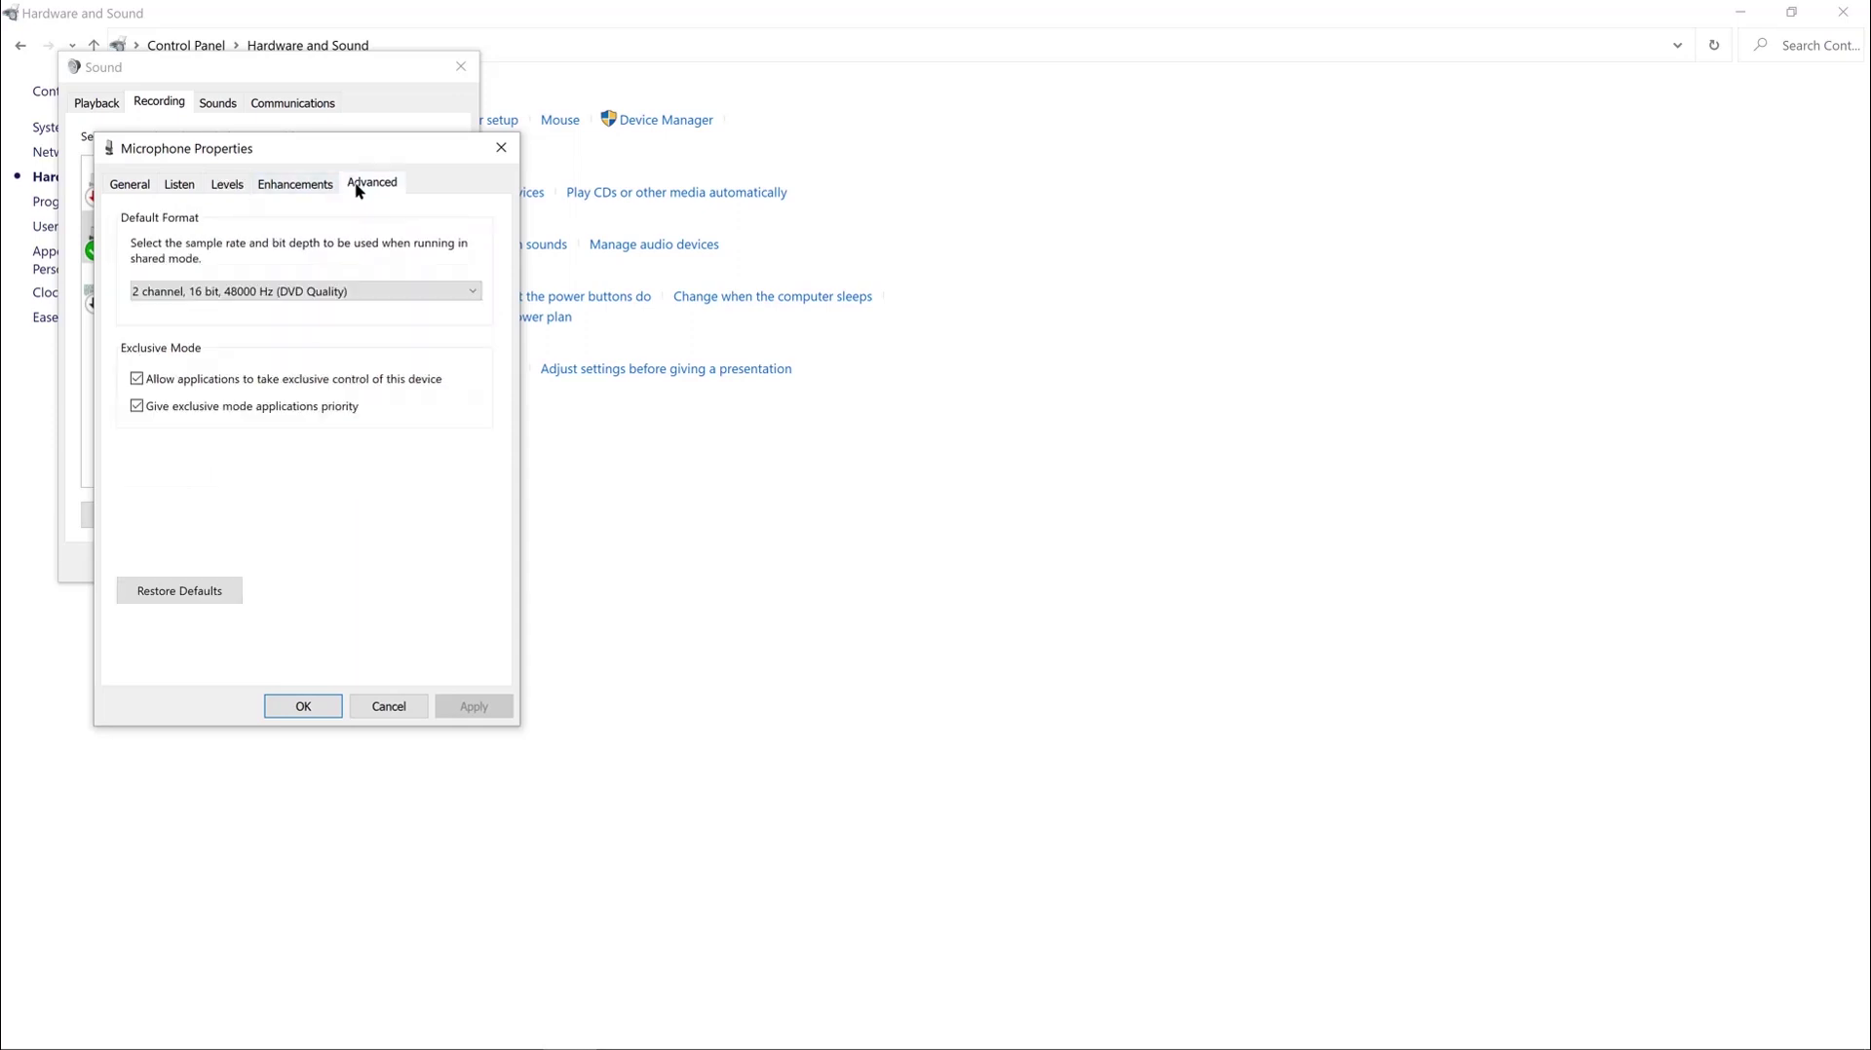
{"action": "left_click", "coordinate": [248, 291]}
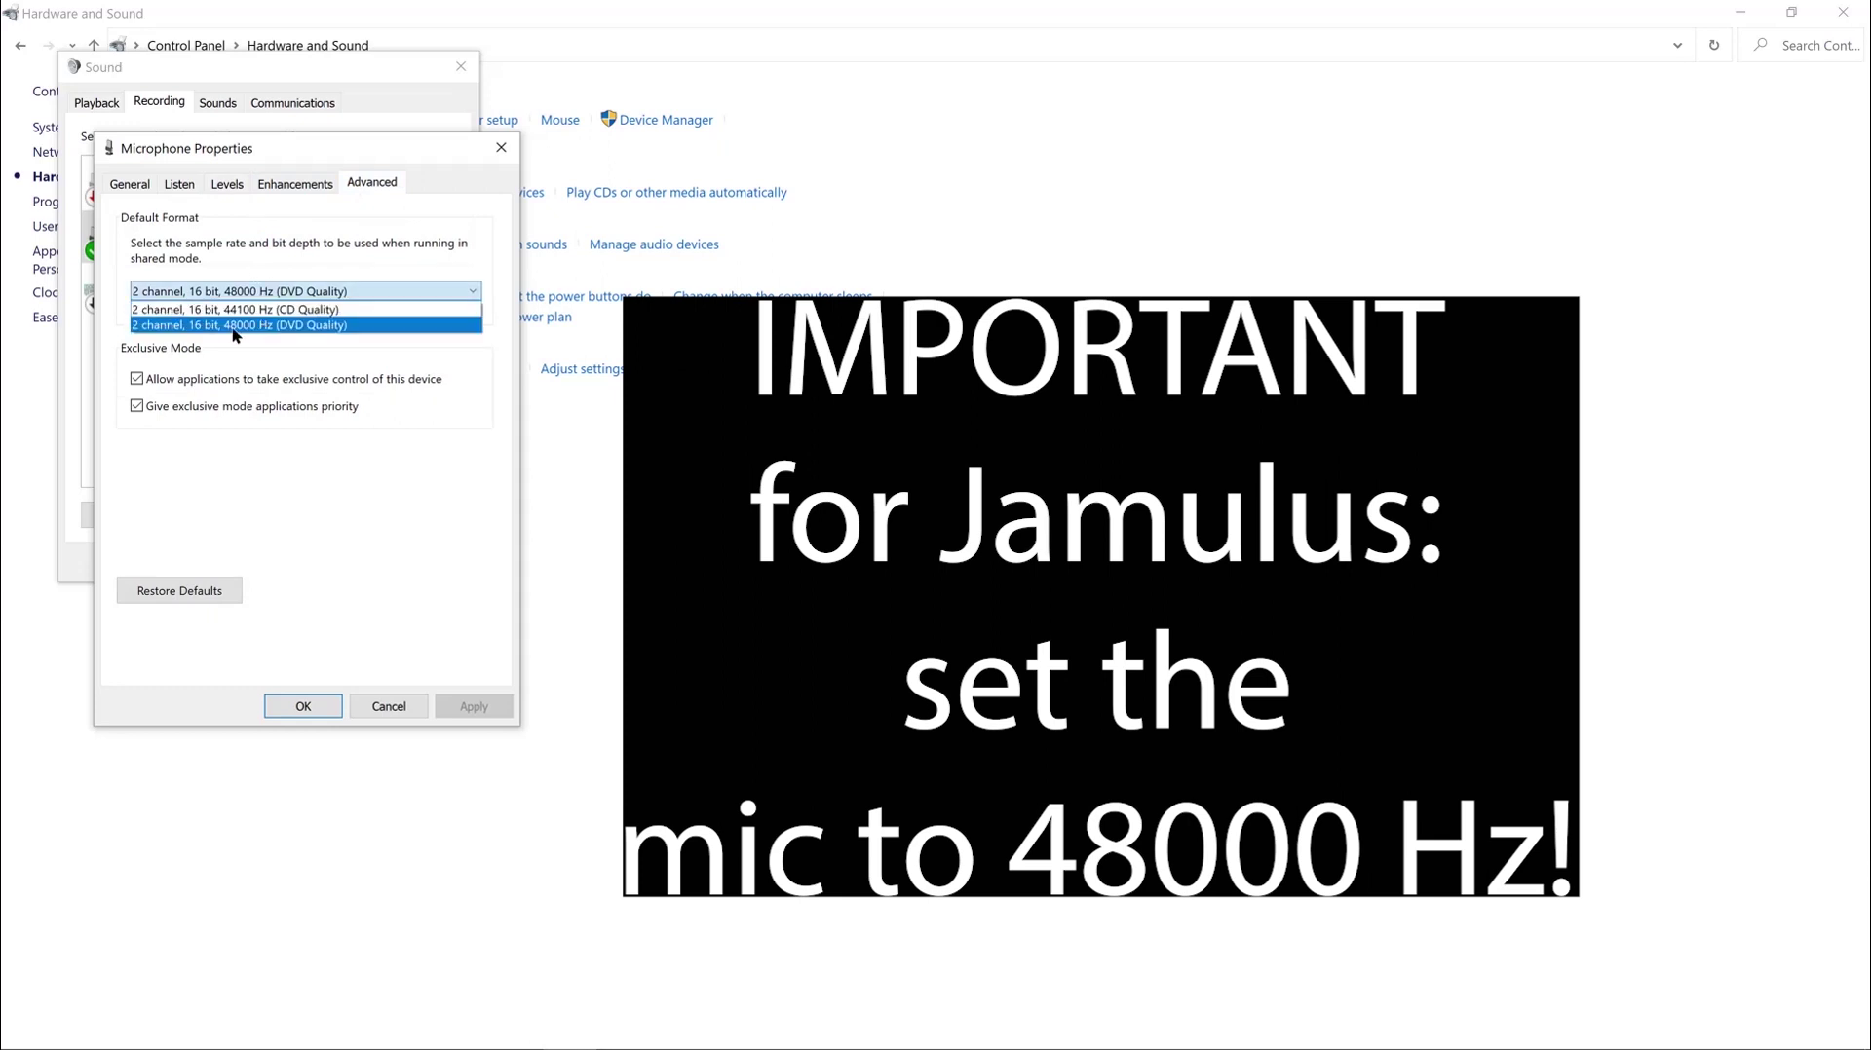
{"action": "left_click", "coordinate": [265, 326]}
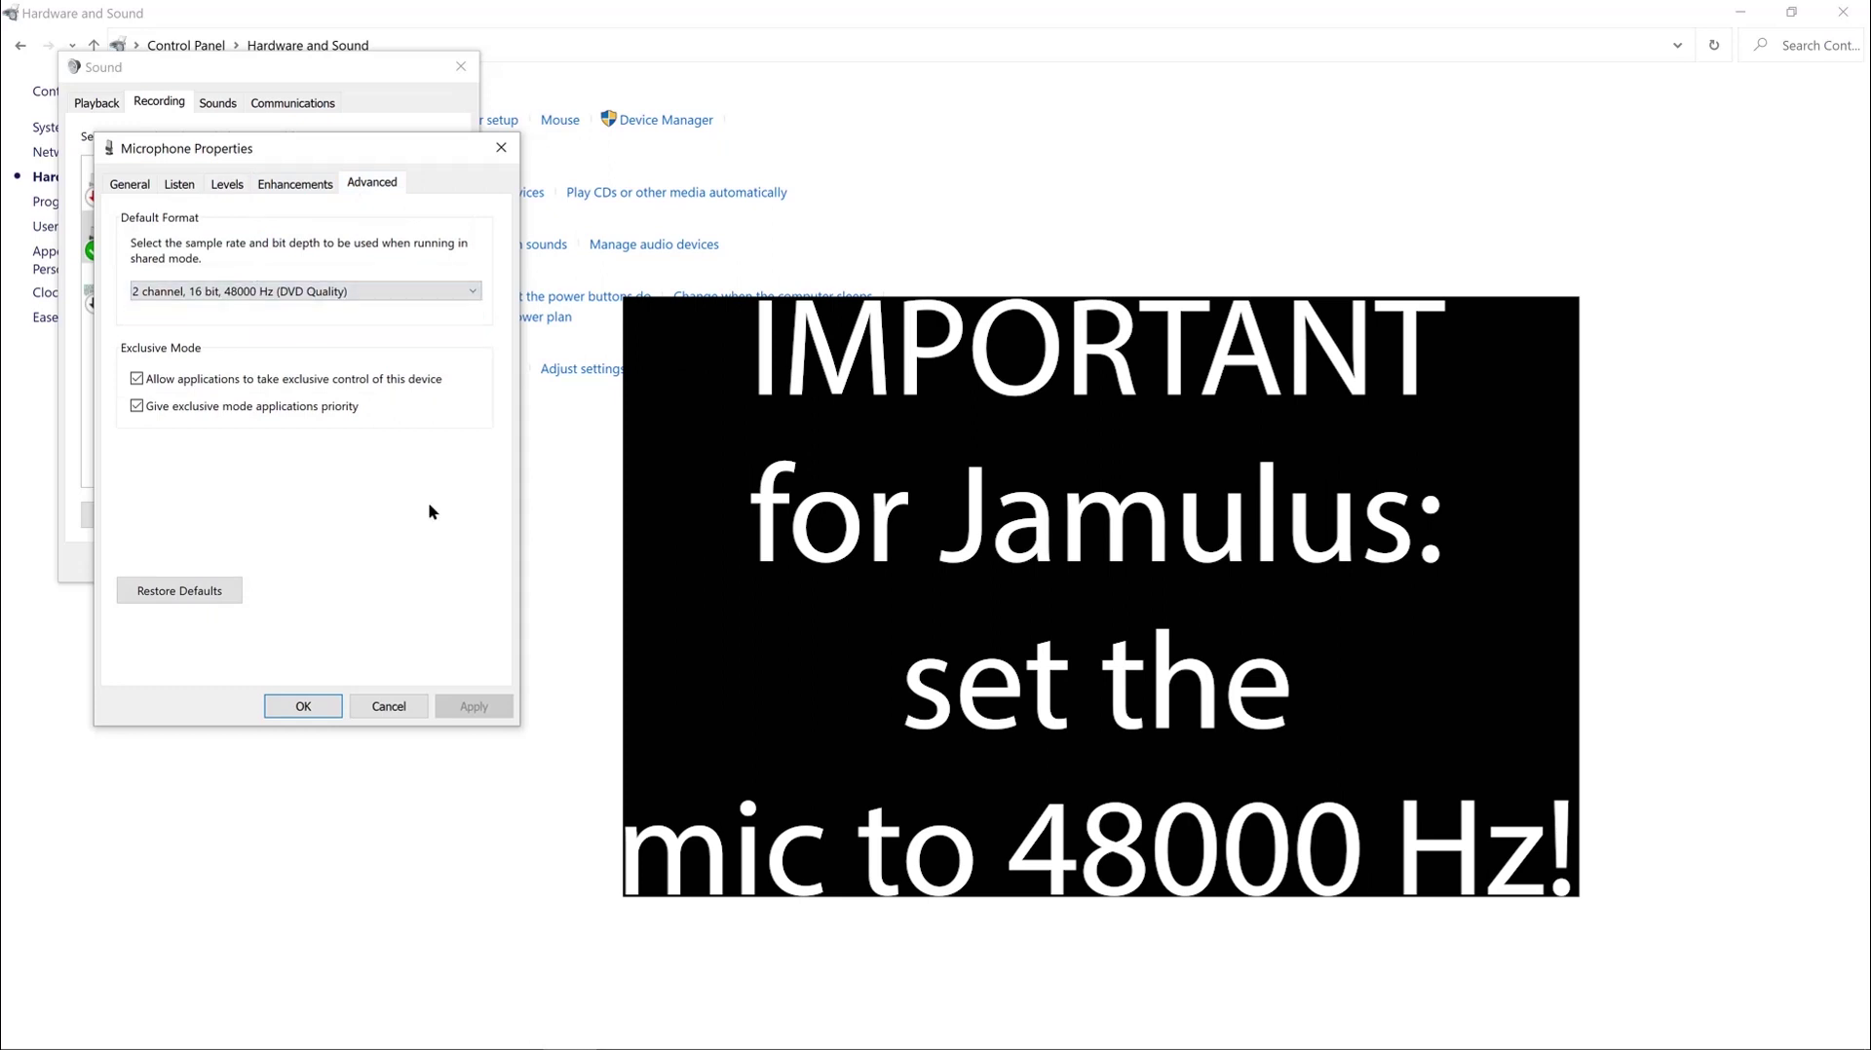
{"action": "left_click", "coordinate": [303, 707]}
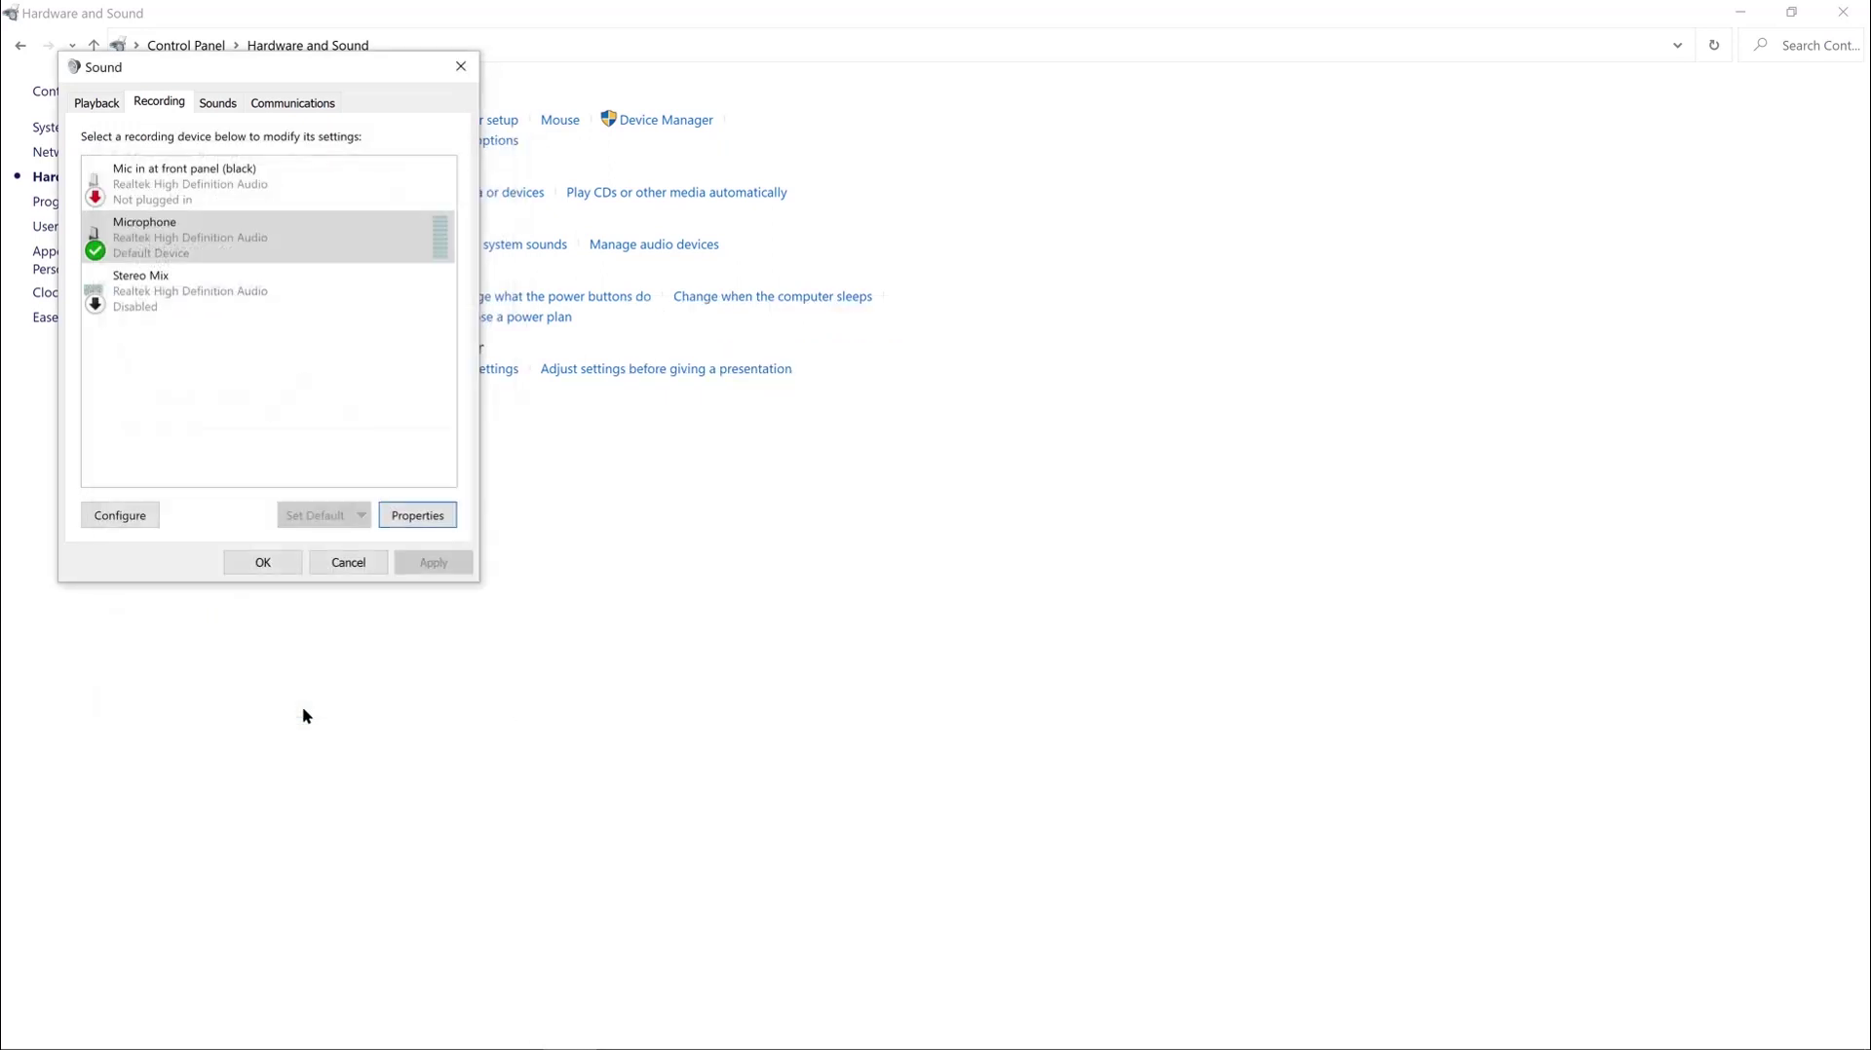
{"action": "left_click", "coordinate": [261, 561]}
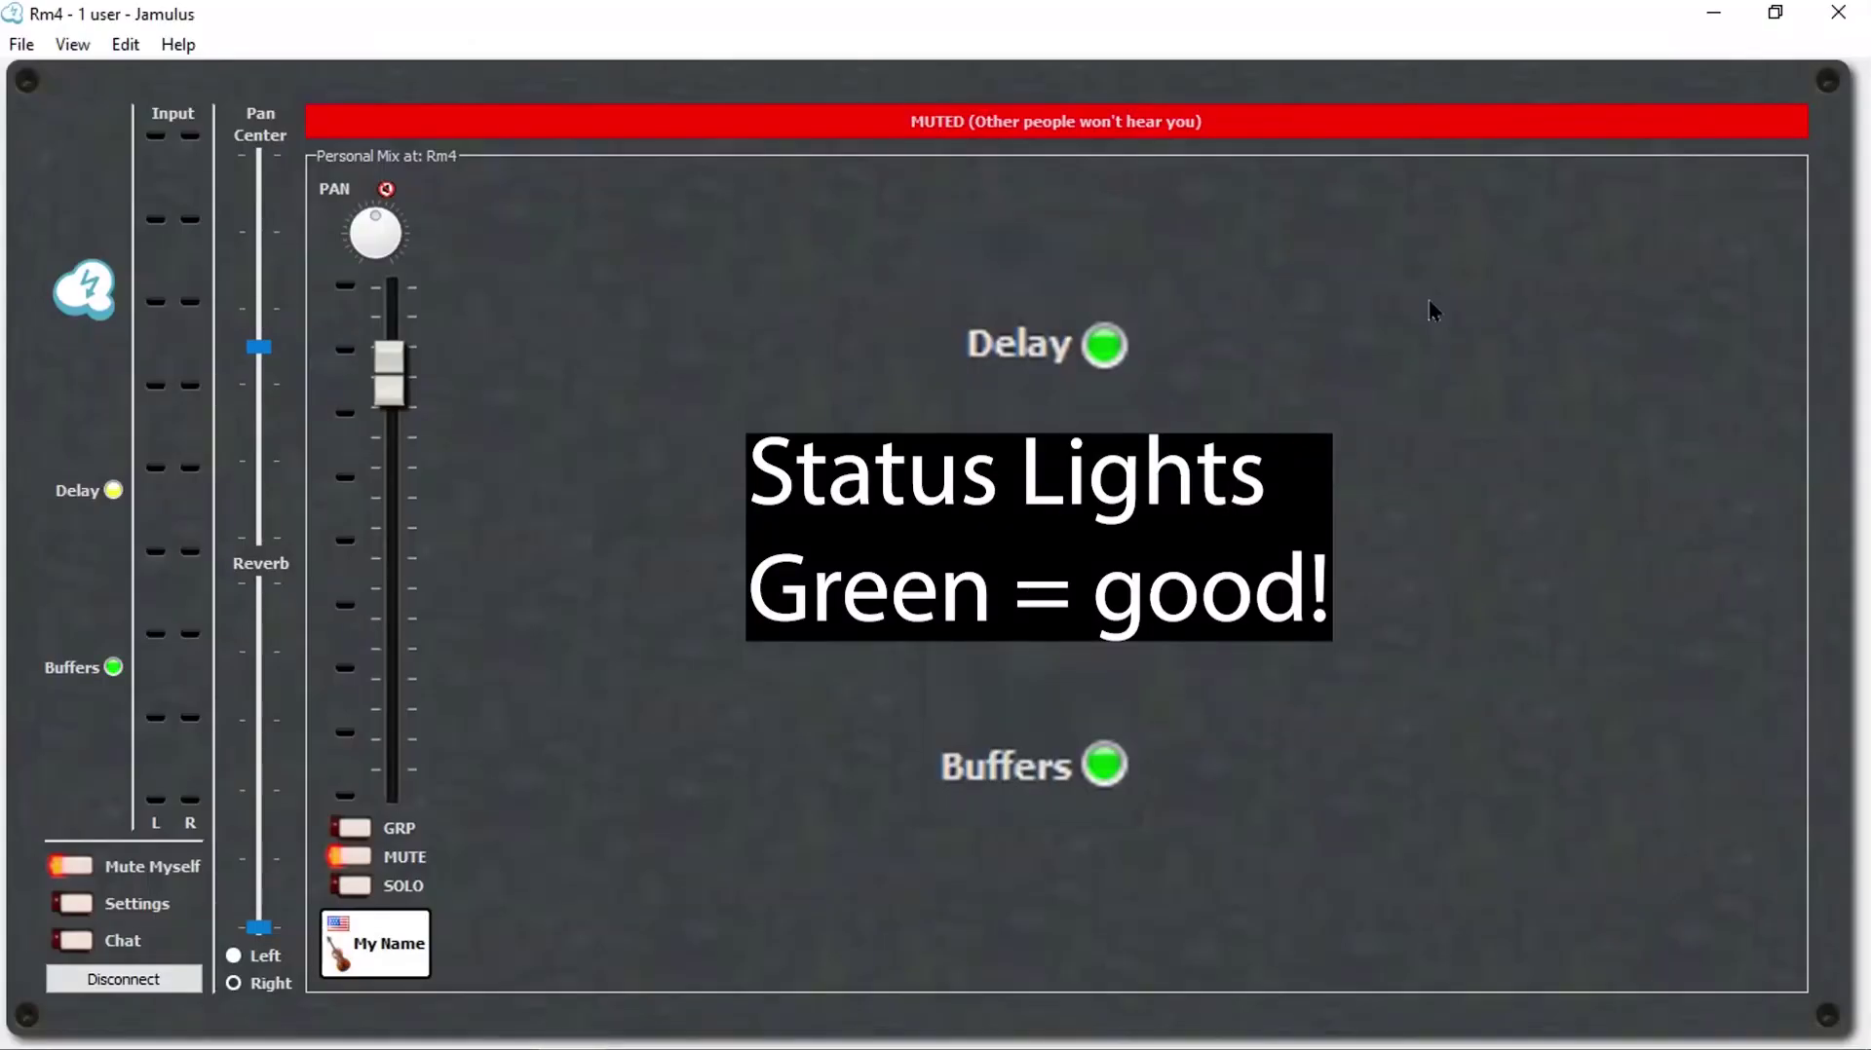